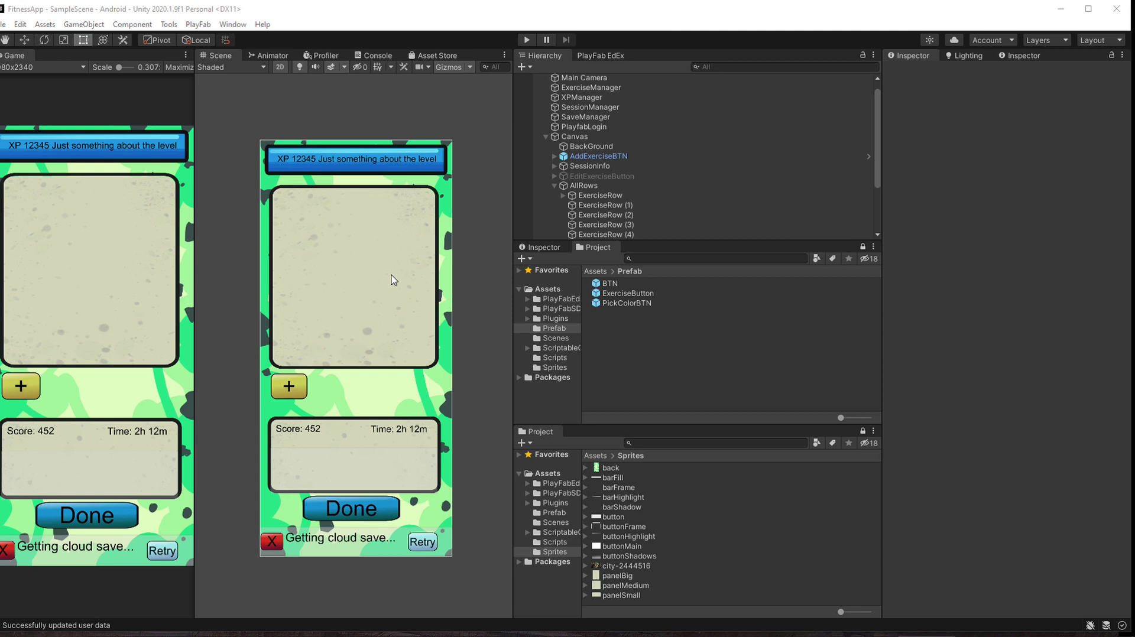
Run the app in play mode and log Biceps Curl repetitions in increments of ten and one.
click(520, 41)
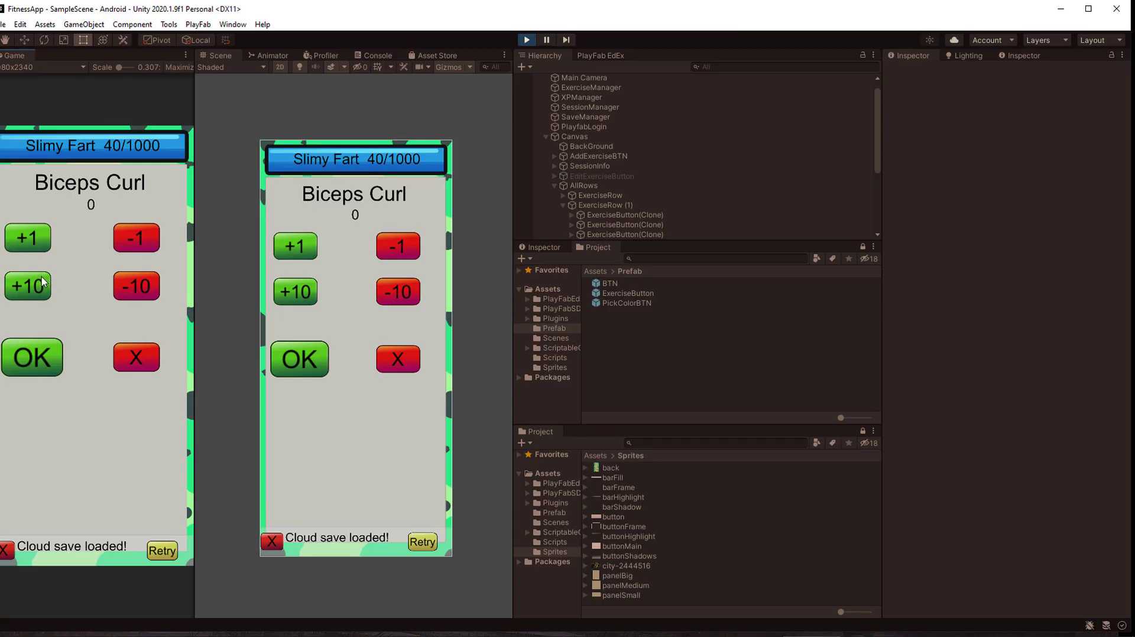
click(43, 286)
click(43, 285)
click(32, 236)
click(32, 236)
click(29, 375)
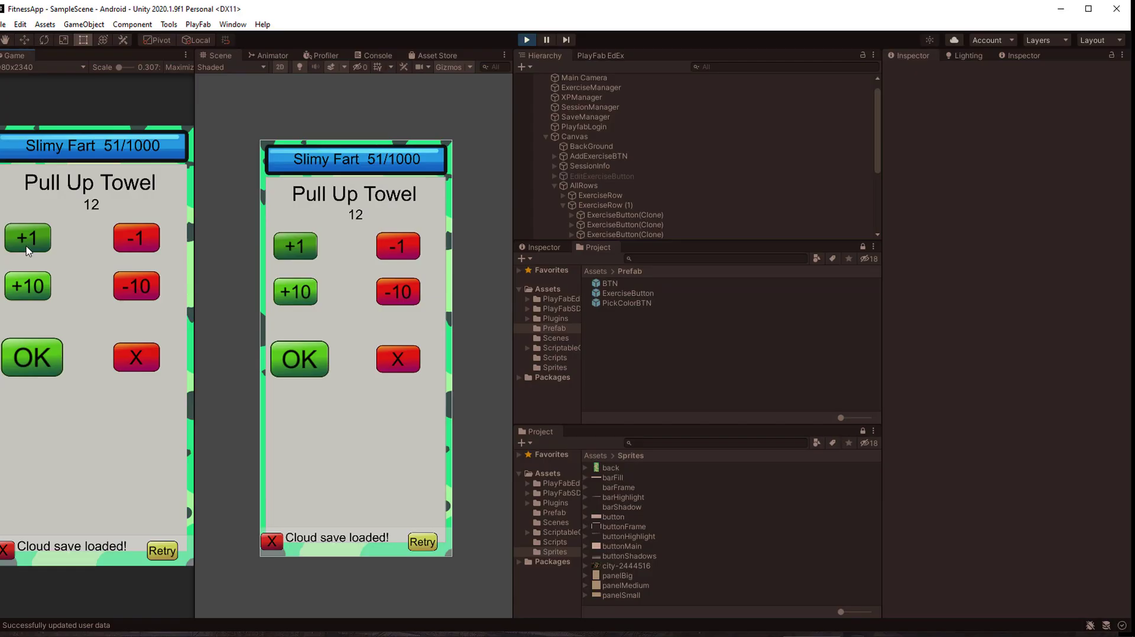
Raise the Pull Up Towel repetitions to 15 and confirm the entry.
click(26, 243)
click(26, 243)
click(27, 242)
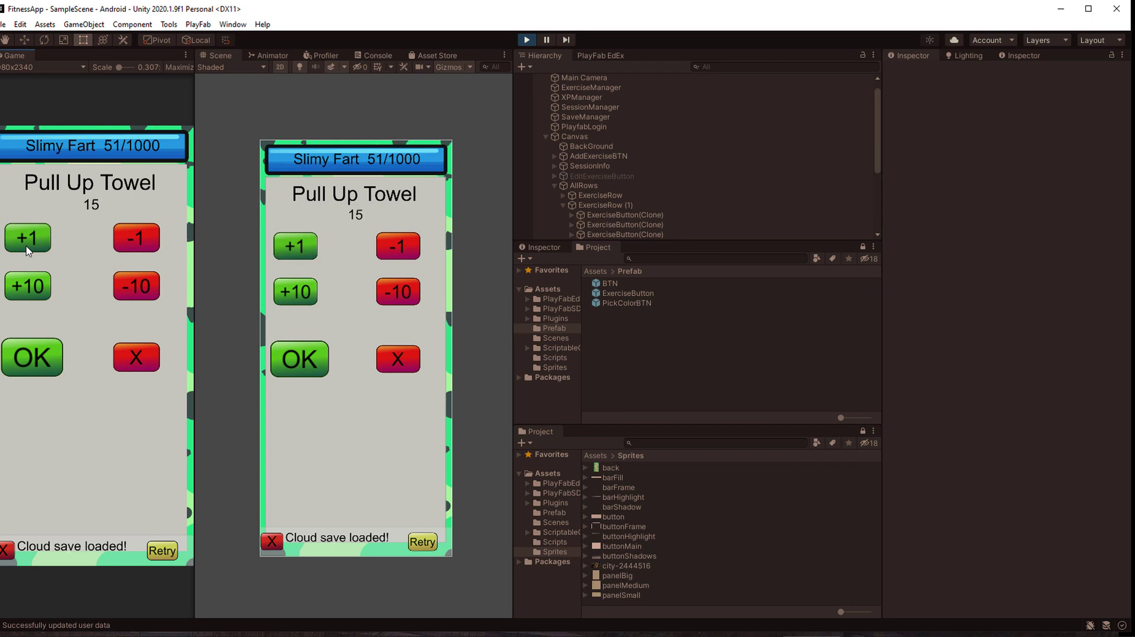
click(32, 357)
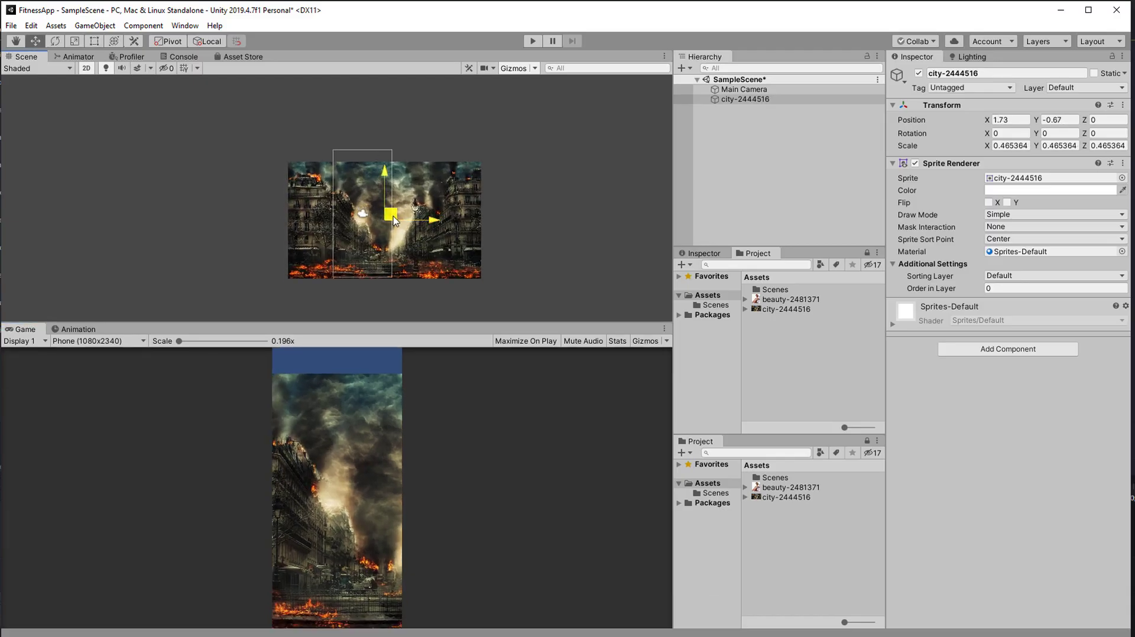
Scale the city sprite to about 0.529 at X 1.6, Y 0.01 over the camera frame and dock the Game view beside the Scene view.
click(74, 41)
drag(386, 218, 394, 214)
click(35, 41)
drag(390, 212, 388, 208)
scroll(384, 213, up, 1)
click(74, 330)
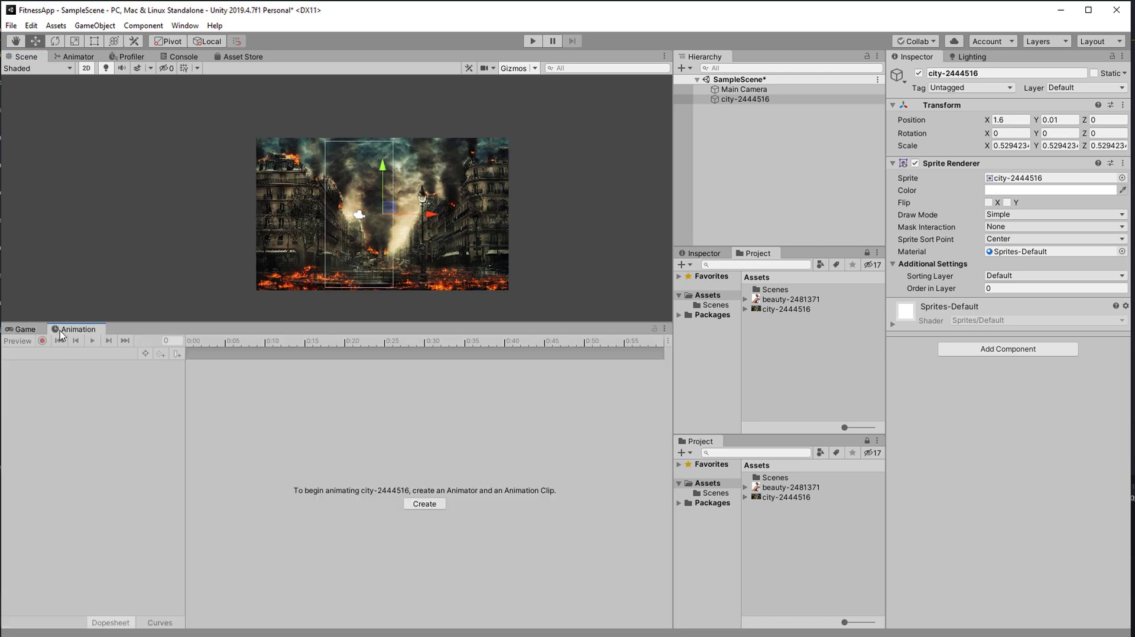
drag(25, 329, 443, 122)
Organize the assets into Scripts, Sprites and ScriptableObjects folders and create a C# script named ExerciseManager in Scripts.
right_click(683, 307)
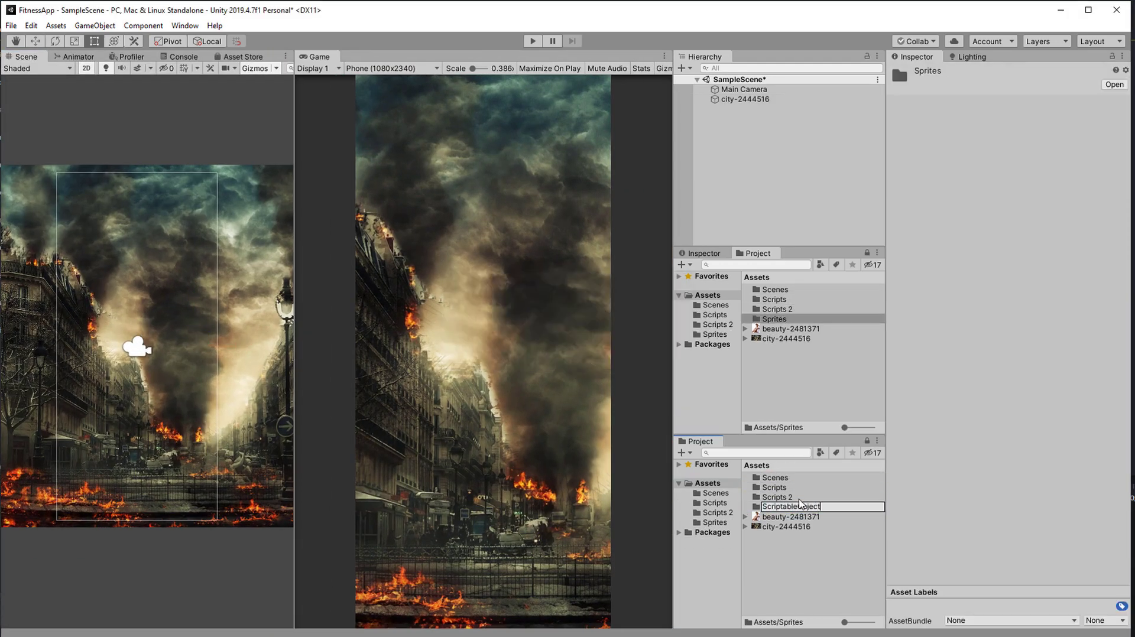
mouse_move(786, 516)
mouse_down()
mouse_move(805, 495)
mouse_move(775, 506)
mouse_up()
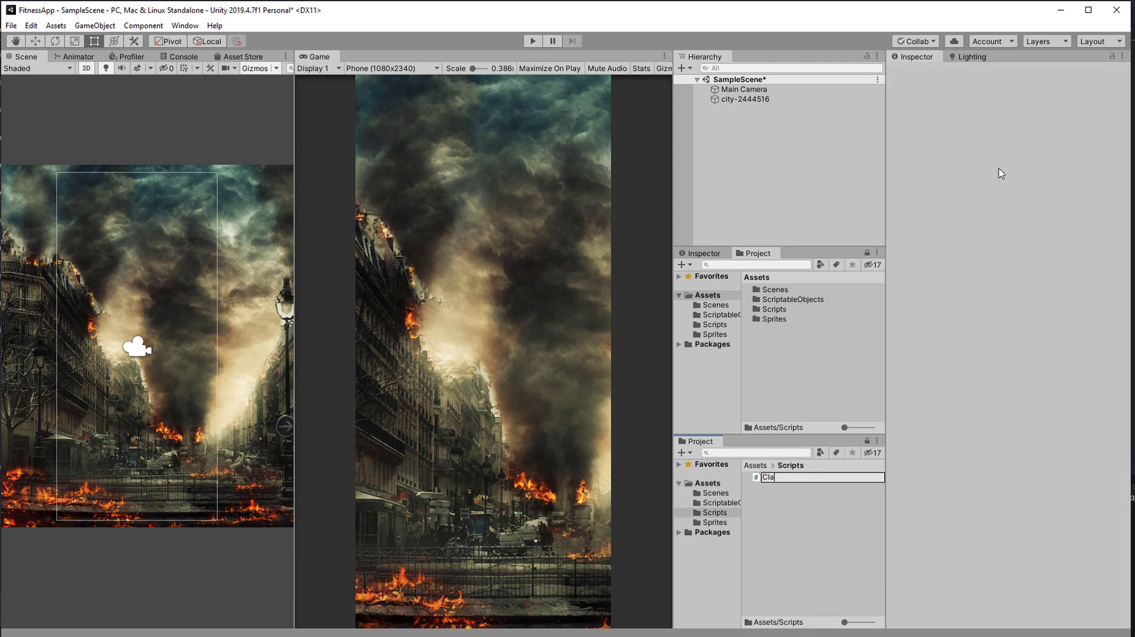
text(ExerciseManager)
key(Return)
Create an Exercise C# script and make it a System.Serializable class with a public string exerciseName field.
right_click(794, 503)
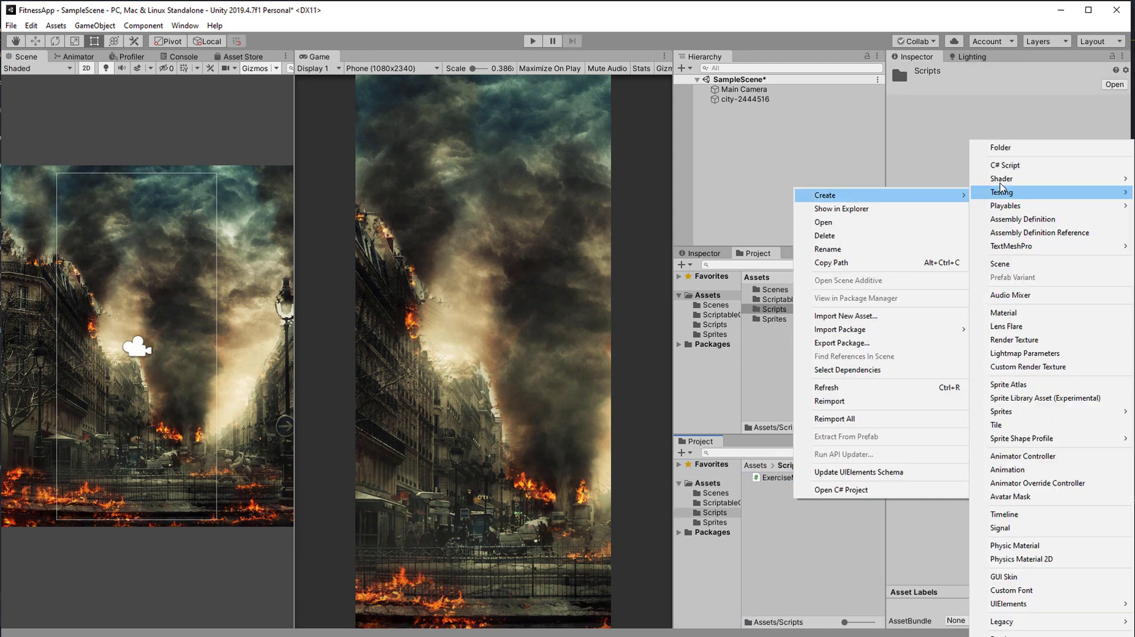
click(1000, 171)
double_click(774, 478)
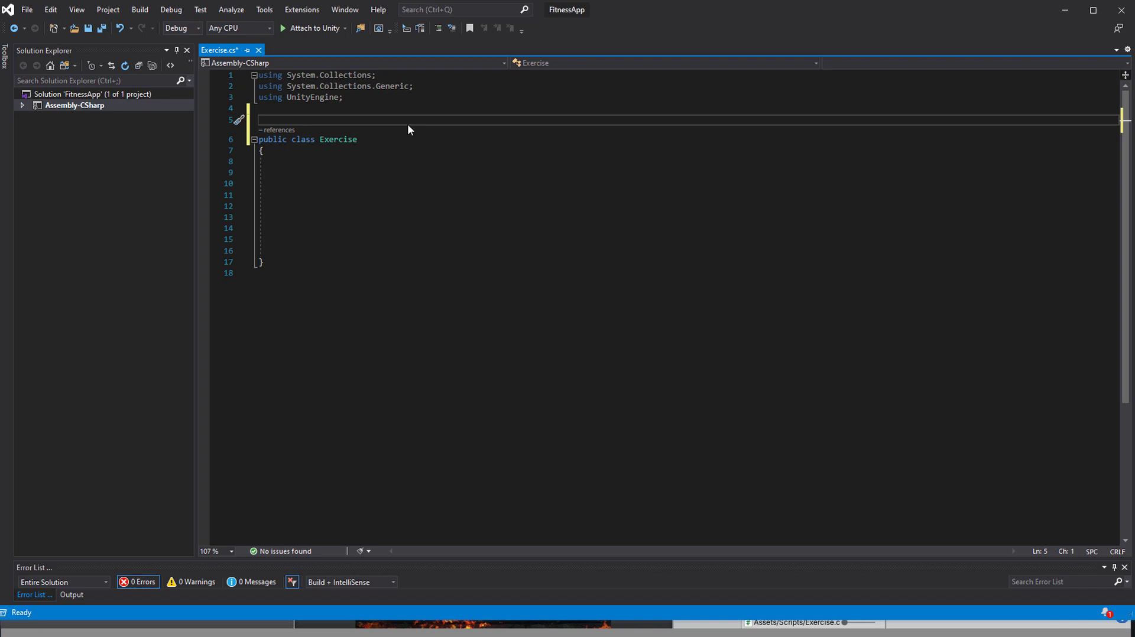
text([System.Serializable] public class Exercise {      public string exerciseName;)
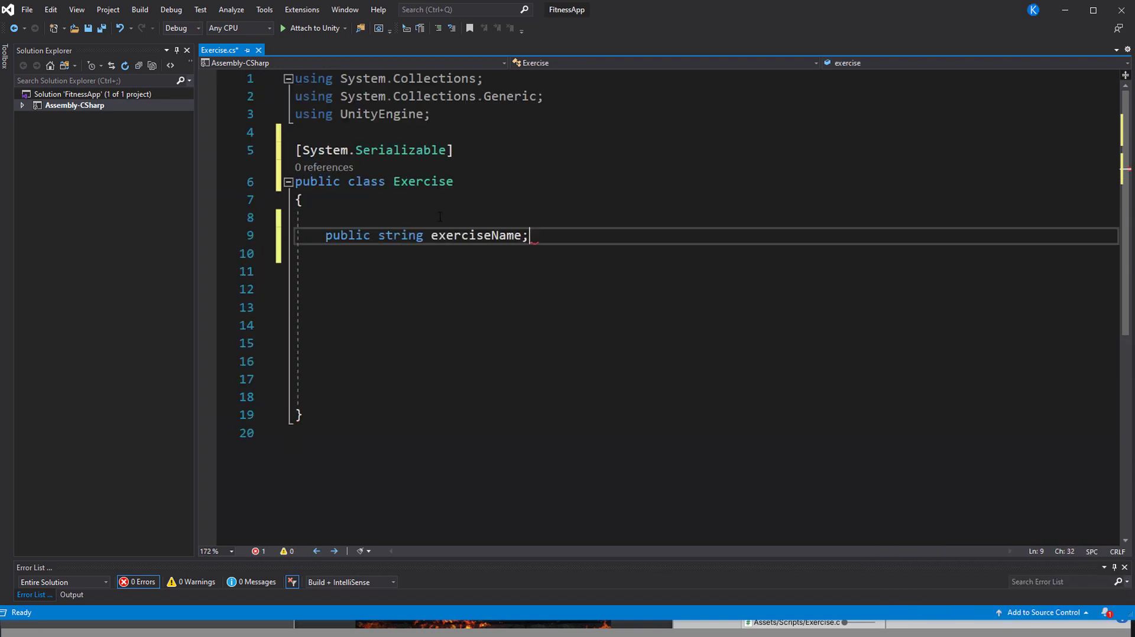
Add public Color color and public float score fields to the Exercise class and start a public int field.
key(Return)
key(Return)
text(public Color color;)
key(Return)
key(Return)
text(public float score;)
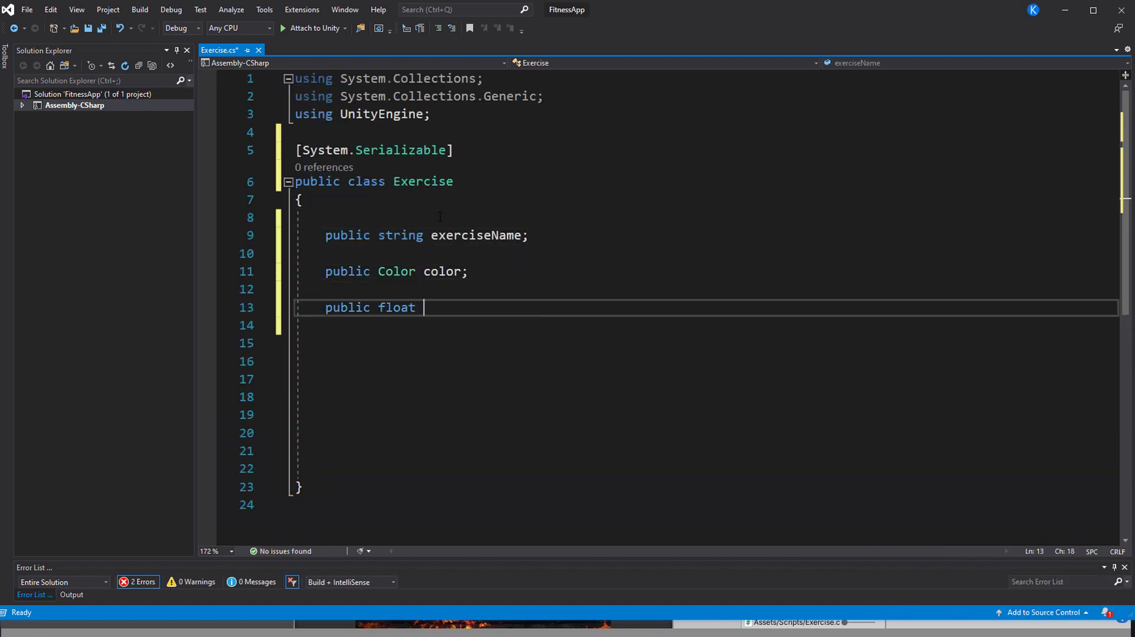
key(Return)
key(Return)
text(public int save)
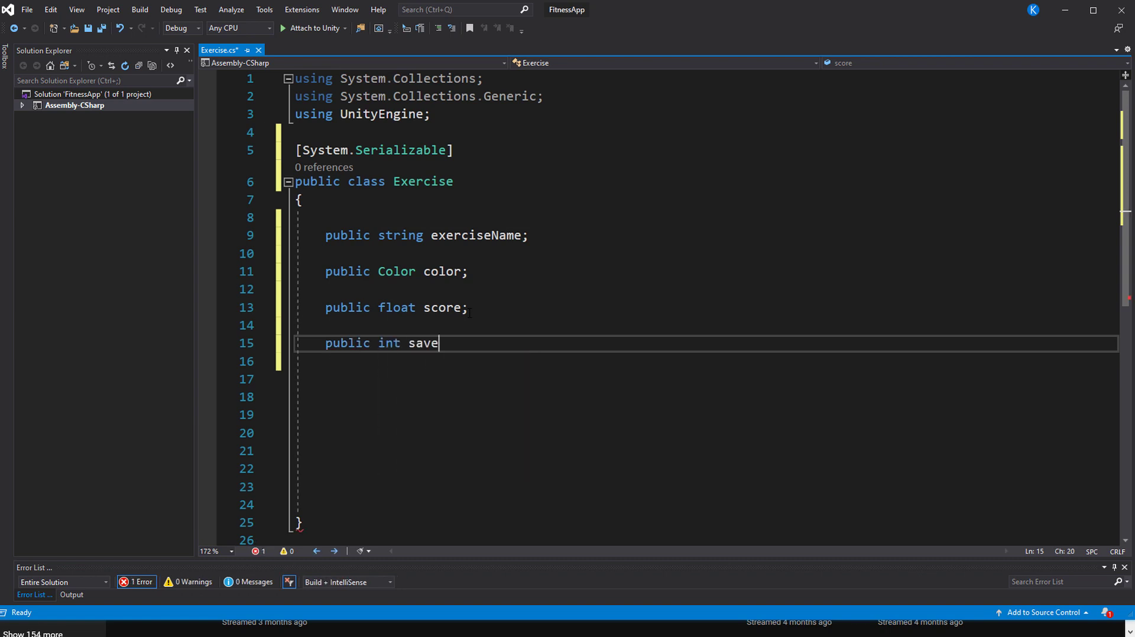
key(BackSpace)
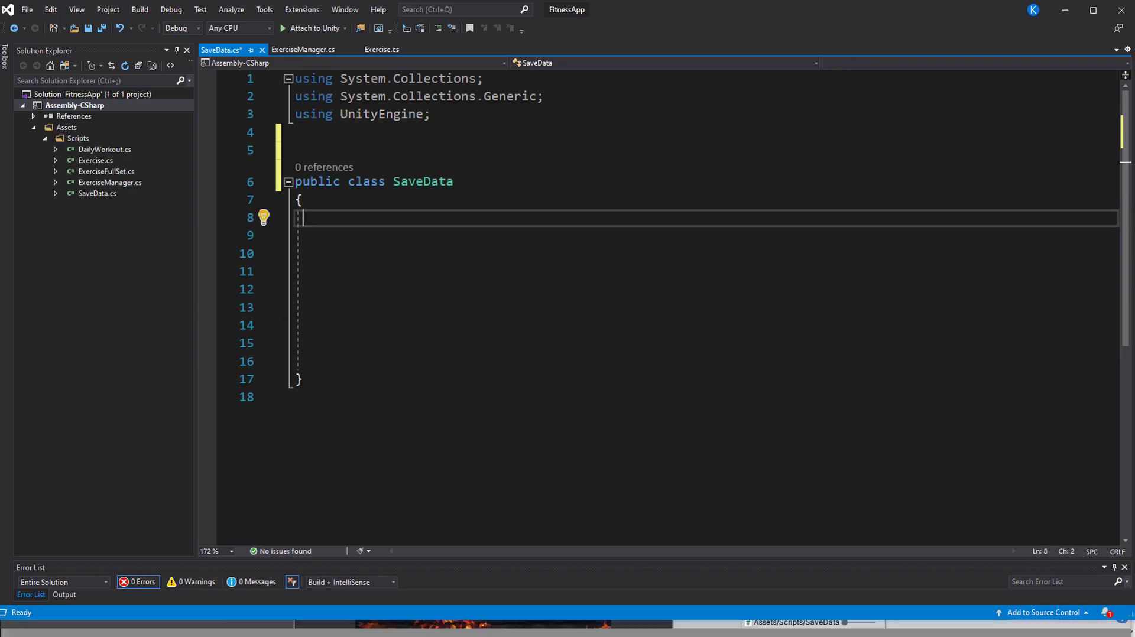
Mark the SaveData class as System.Serializable and add a public List<DailyWorkout> field named allWorkouts.
text([System.Serializable)
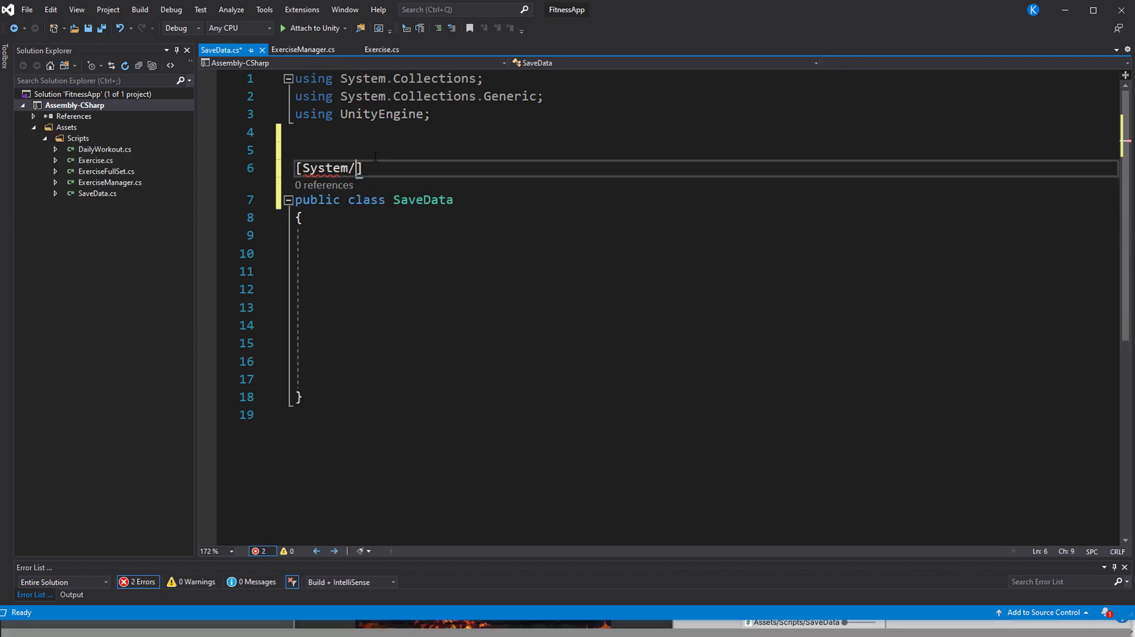
key(Down)
key(Down)
key(Down)
text(public List<DailyWorkout> )
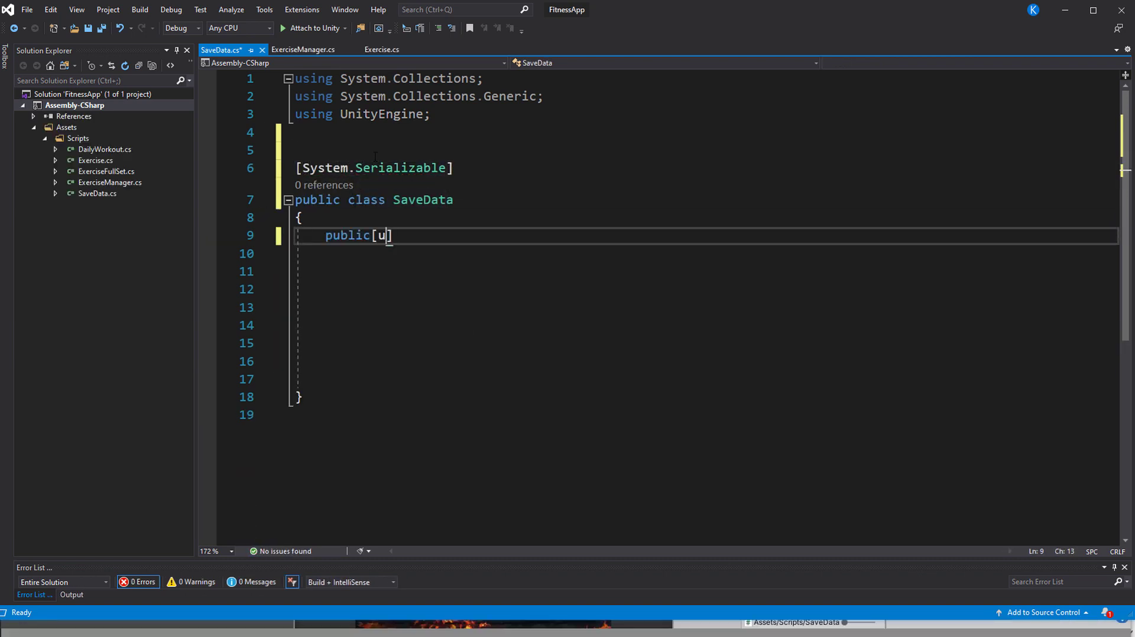
text(allWorkouts;)
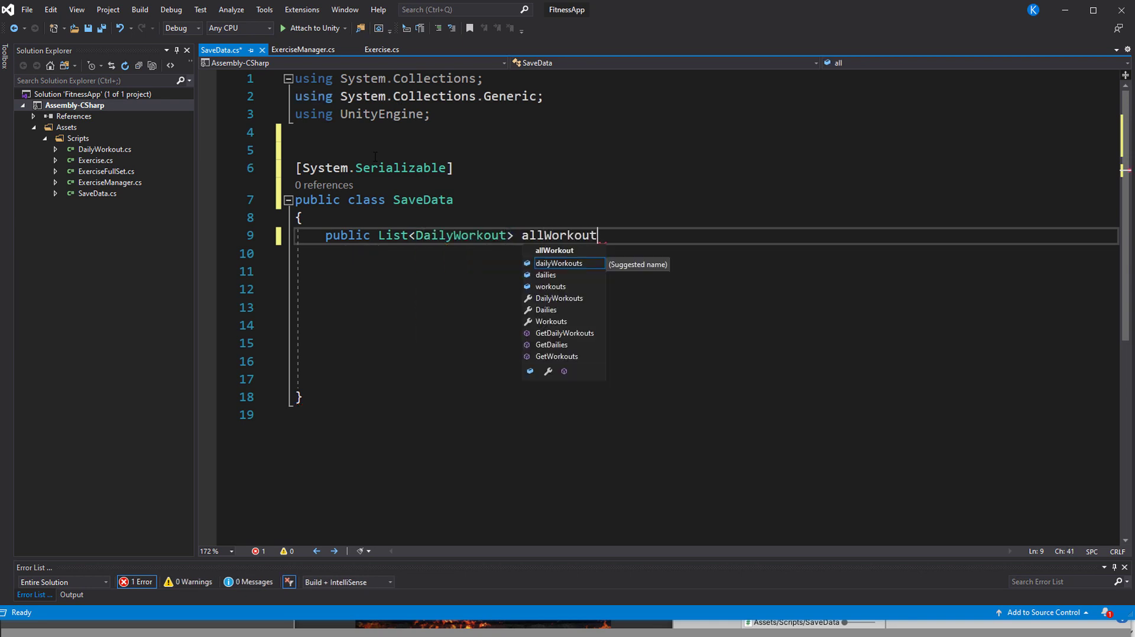
Add a public List<Exercise> field named allExercises to the SaveData class.
key(Return)
key(Return)
text(public List<Exercise> allExercise)
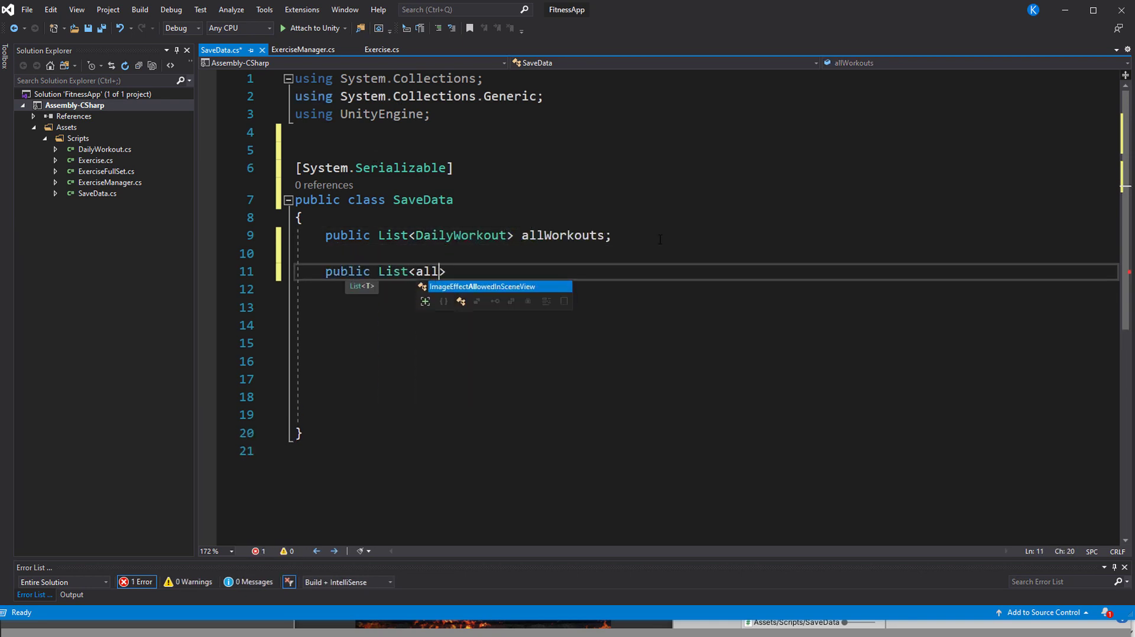
text(s;)
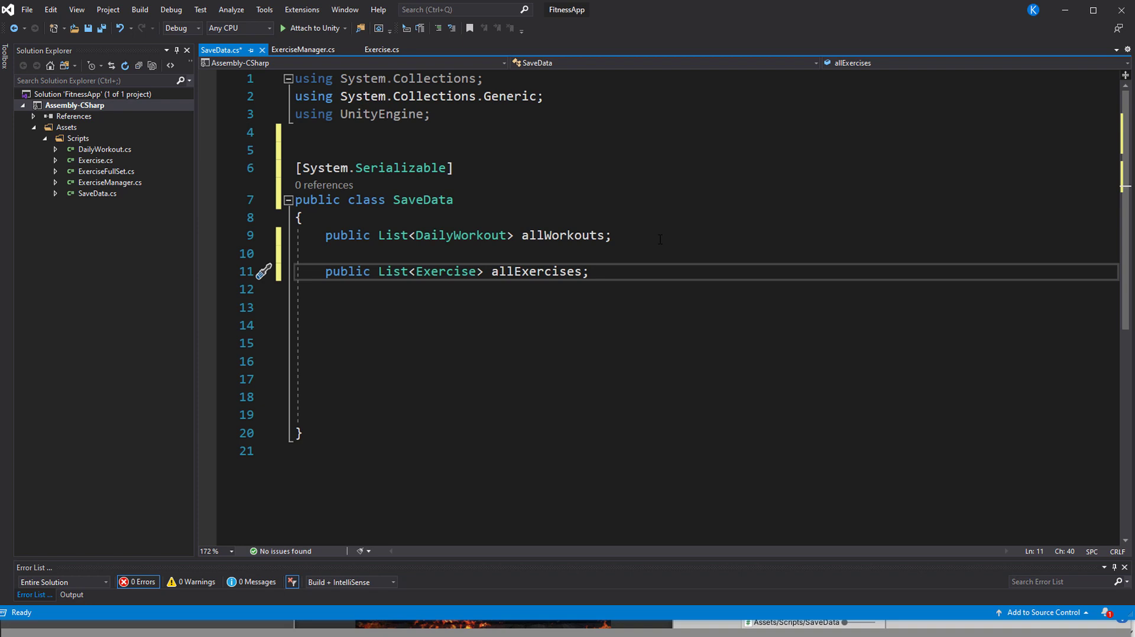
Open DailyWorkout.cs and rename its class to Workout throughout the project.
double_click(98, 151)
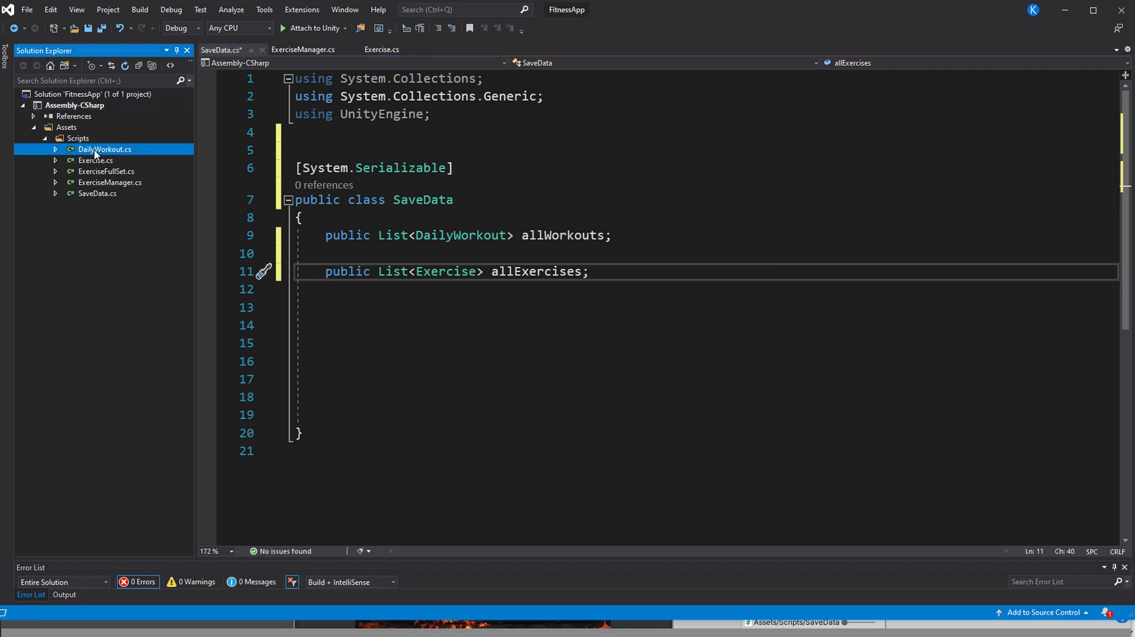
click(437, 198)
key(Return)
click(438, 164)
key(ctrl+r)
key(ctrl+r)
key(Left)
key(Delete)
key(Delete)
key(Delete)
key(Delete)
key(Delete)
key(Return)
Add a public List<ExerciseFullSet> field named allSets to the Workout class.
click(501, 181)
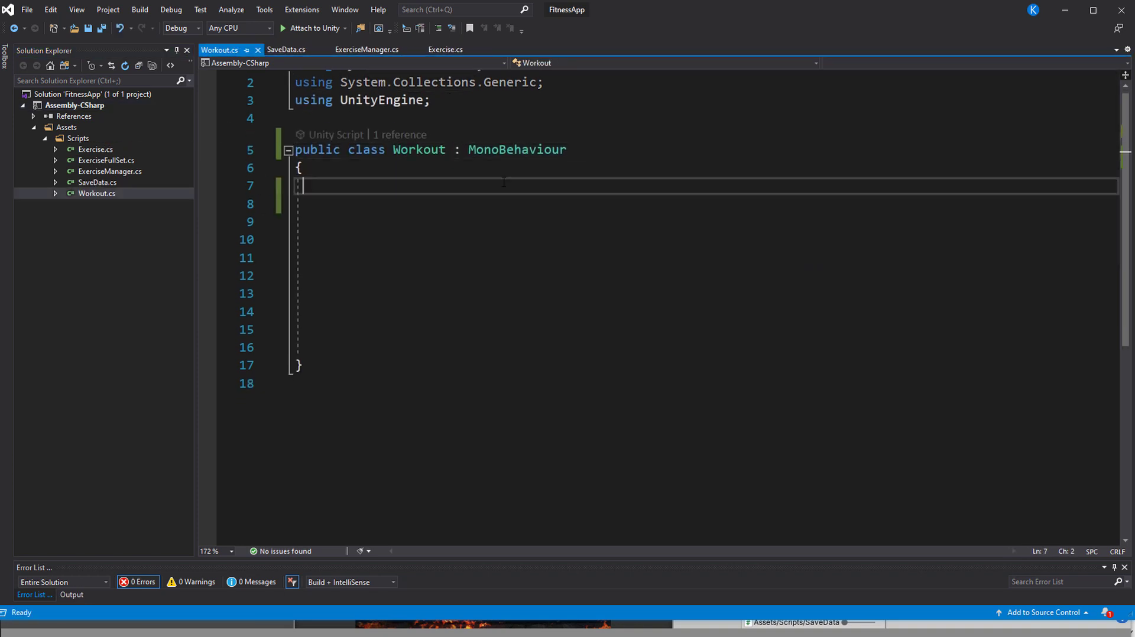
key(Return)
click(499, 175)
key(Return)
text(public List<ExerciseFullSet> allSets;)
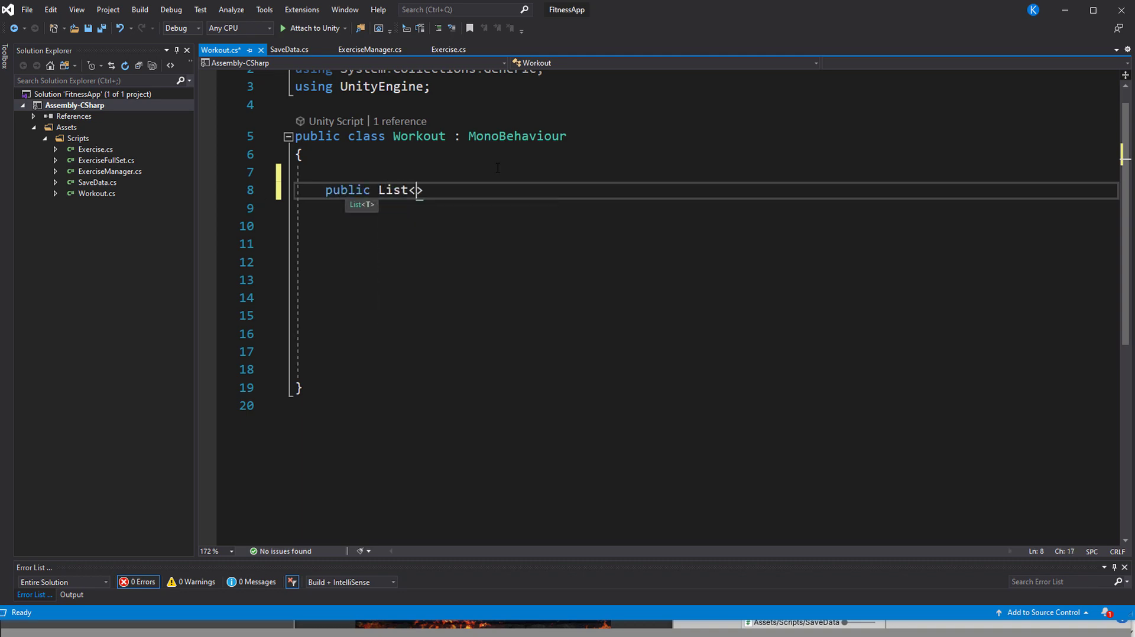
Add public DateTime dateTime and public bool done fields to the Workout class.
key(Return)
key(Return)
scroll(498, 168, up, 1)
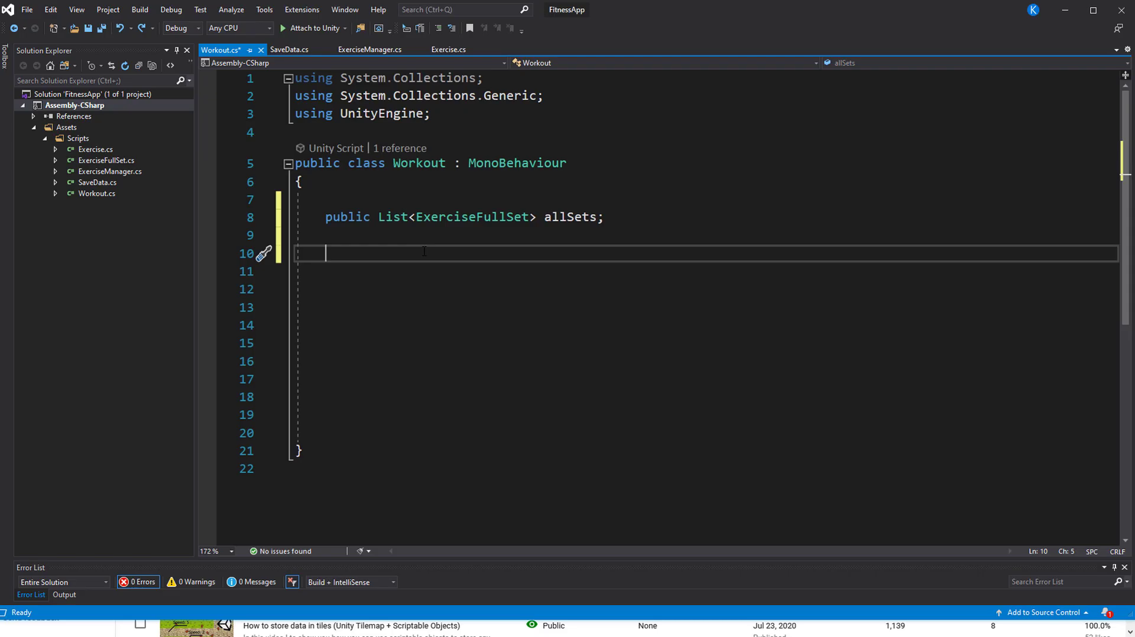
text(public DateTime dateTime;)
key(Return)
key(Return)
text(public bool done;)
key(Delete)
key(Delete)
key(Delete)
key(Delete)
key(Delete)
key(Delete)
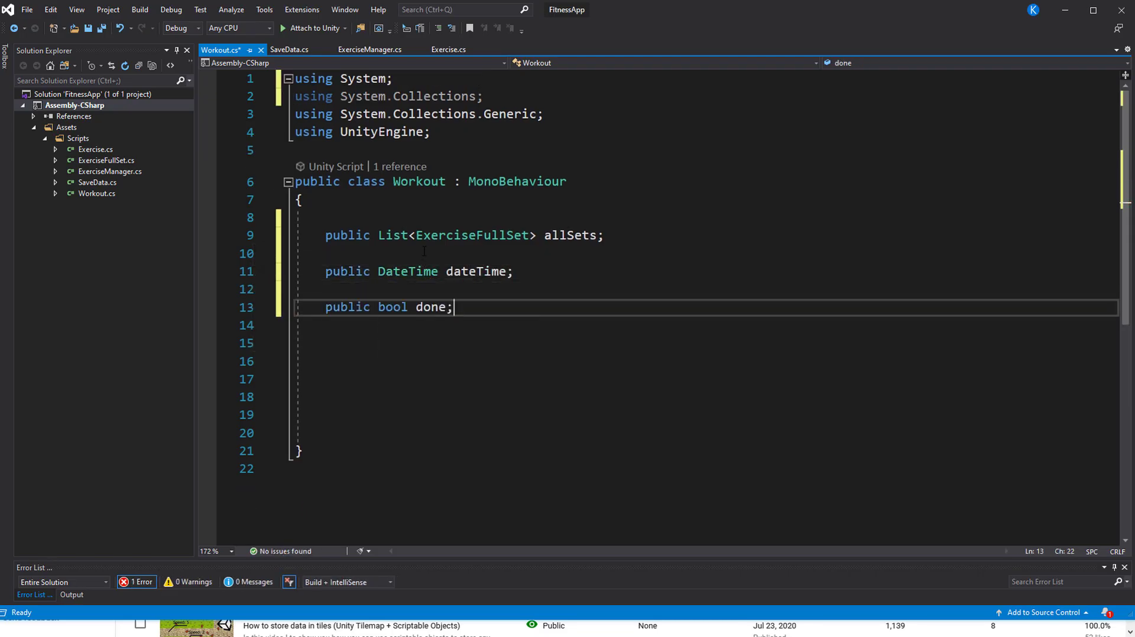
Remove the MonoBehaviour inheritance from the Workout class and mark it with the Serializable attribute.
drag(568, 182, 454, 181)
key(BackSpace)
click(414, 150)
key(Return)
text([Serializable)
Open ExerciseFullSet.cs, remove its MonoBehaviour inheritance and mark the class as System.Serializable.
double_click(130, 161)
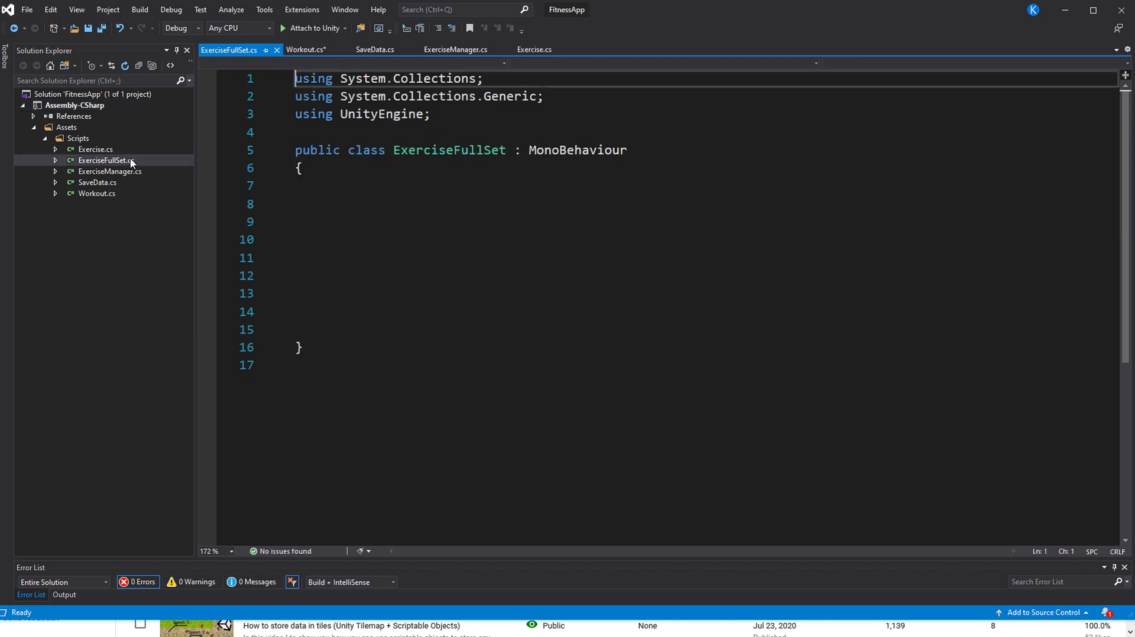
drag(628, 149, 513, 148)
key(BackSpace)
key(Up)
key(Return)
key(Return)
text([System.Serializable])
Add a public int exerciseId field to the ExerciseFullSet class.
key(Down)
key(Down)
key(Down)
key(Return)
text(public int exerciseId;)
Add a public List<int> field named sets below exerciseId.
key(Return)
key(Return)
text(public List<int> allSets;)
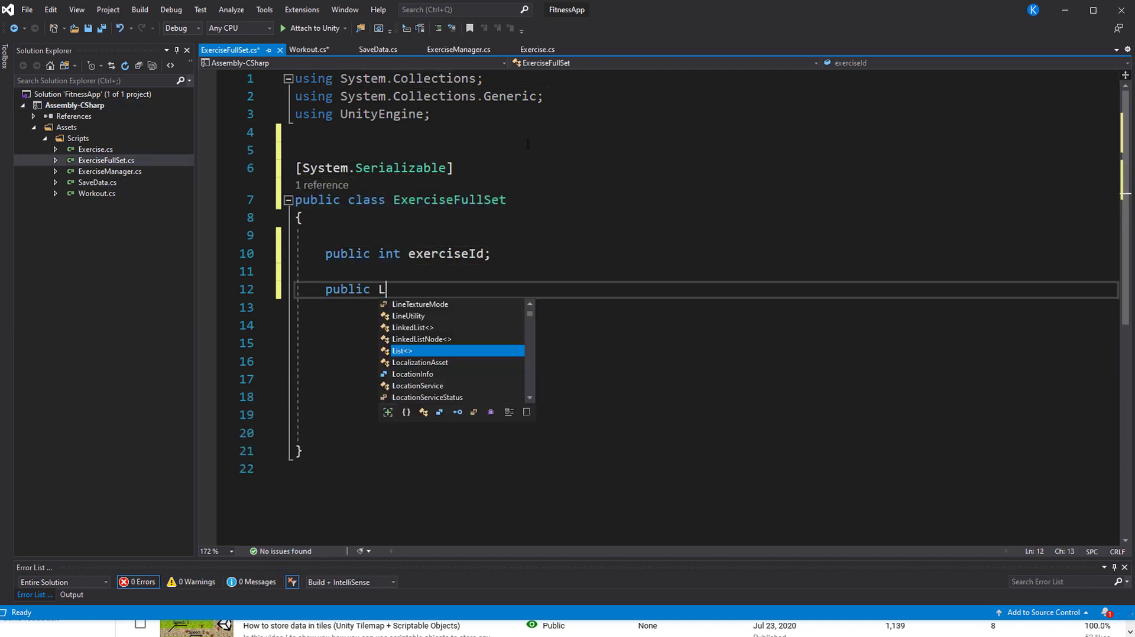
key(BackSpace)
key(BackSpace)
key(BackSpace)
key(BackSpace)
key(BackSpace)
key(BackSpace)
key(BackSpace)
key(BackSpace)
text(sets;)
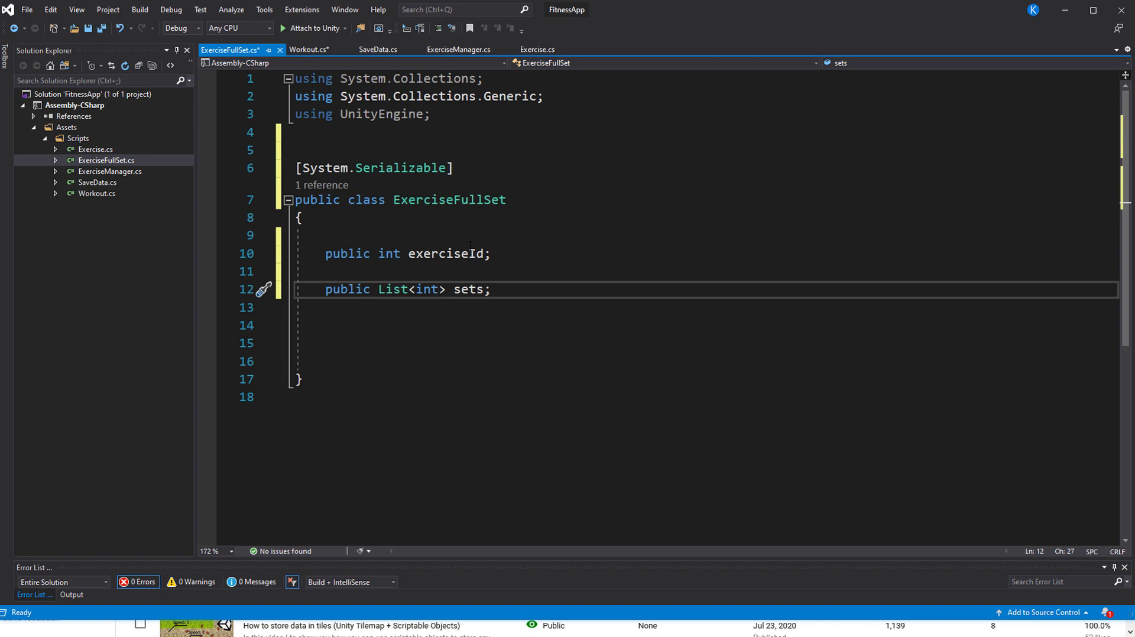
Open ExerciseManager.cs and declare a private SaveData saveData field above the comments.
click(308, 218)
click(96, 193)
click(100, 184)
click(110, 171)
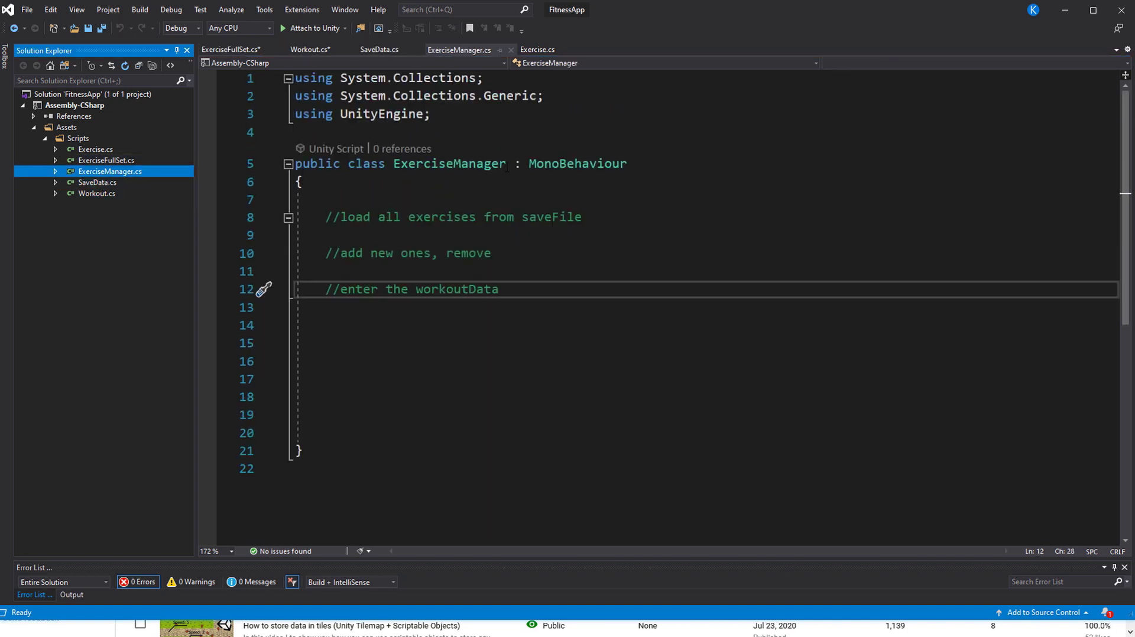
click(403, 197)
key(Return)
key(Return)
text(private SaveData saveData;)
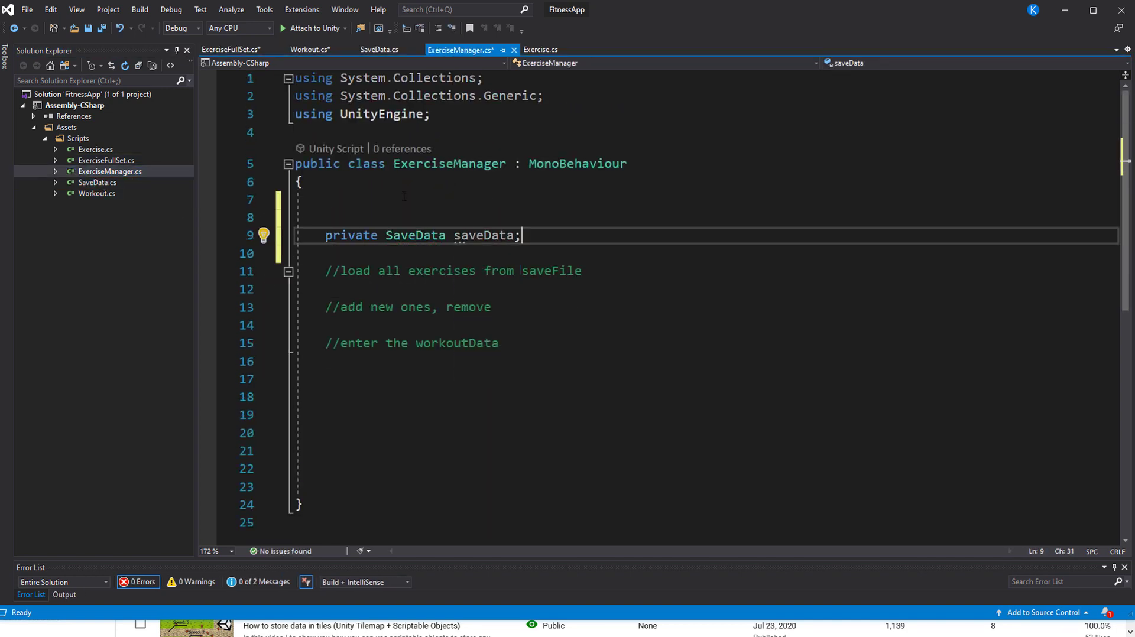
Add an empty private void Awake() method below the comments in ExerciseManager.
click(479, 368)
key(Return)
key(Return)
key(Return)
scroll(479, 368, down, 2)
text(private void Awake())
key(Return)
key(Return)
key(Return)
In Awake, declare string saveDataAsString and assign it PlayerPrefs.GetString("save").
key(Up)
key(Up)
key(Up)
text(string)
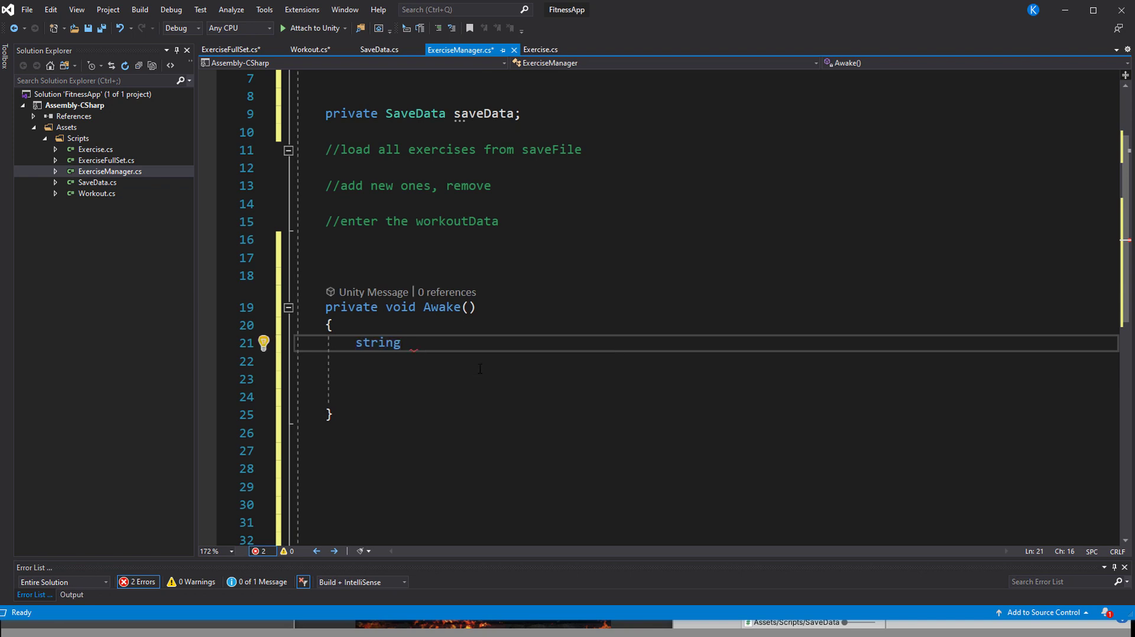
text( saveDataAsString = PlayerPrefs.GetString("save");)
Add an if block checking PlayerPrefs.HasKey("save") and move the saveDataAsString line inside it.
key(Up)
key(Return)
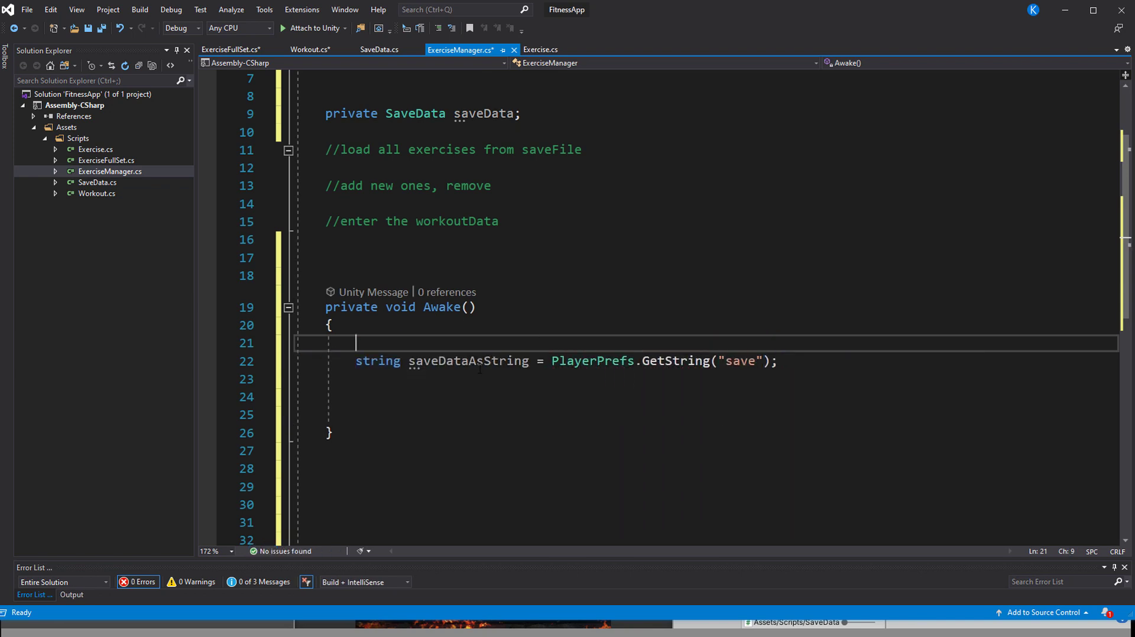
text(if(PlayerPrefs.HasKey("save")))
key(Return)
text({)
key(Return)
key(Down)
key(Down)
key(ctrl+x)
key(Up)
key(Up)
key(ctrl+v)
Assign saveData from JsonUtility.FromJson<SaveData>(saveDataAsString) inside the if block, with an else branch that assigns new SaveData().
text(saveData = )
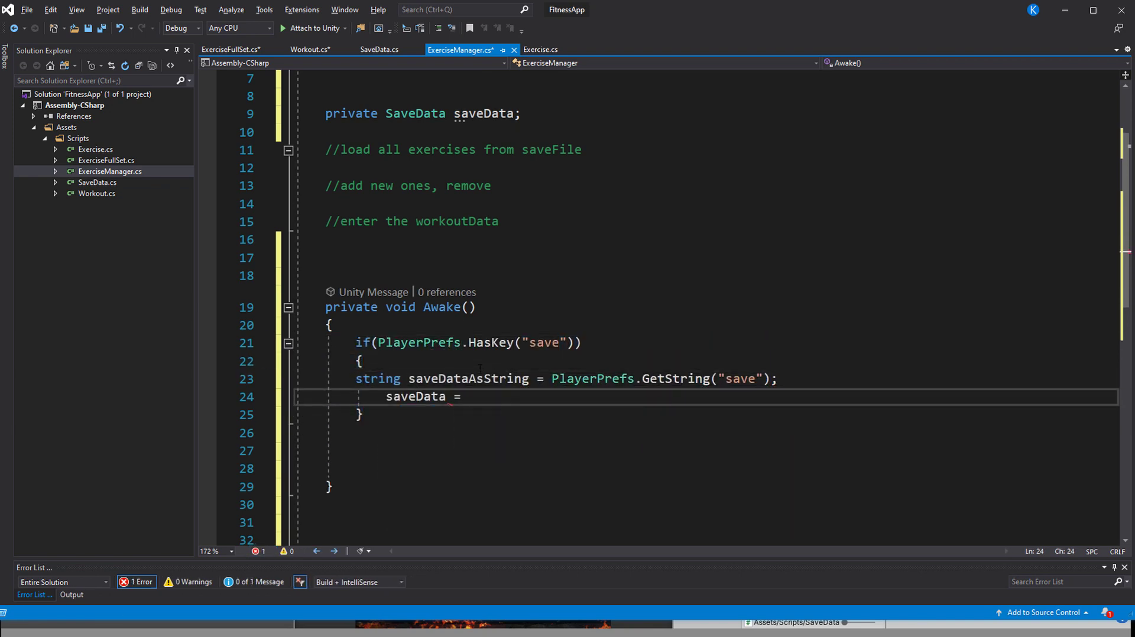
text(JsonUtility.FromJson<SaveData>(saveDataAsString);)
key(Down)
key(Return)
text(else)
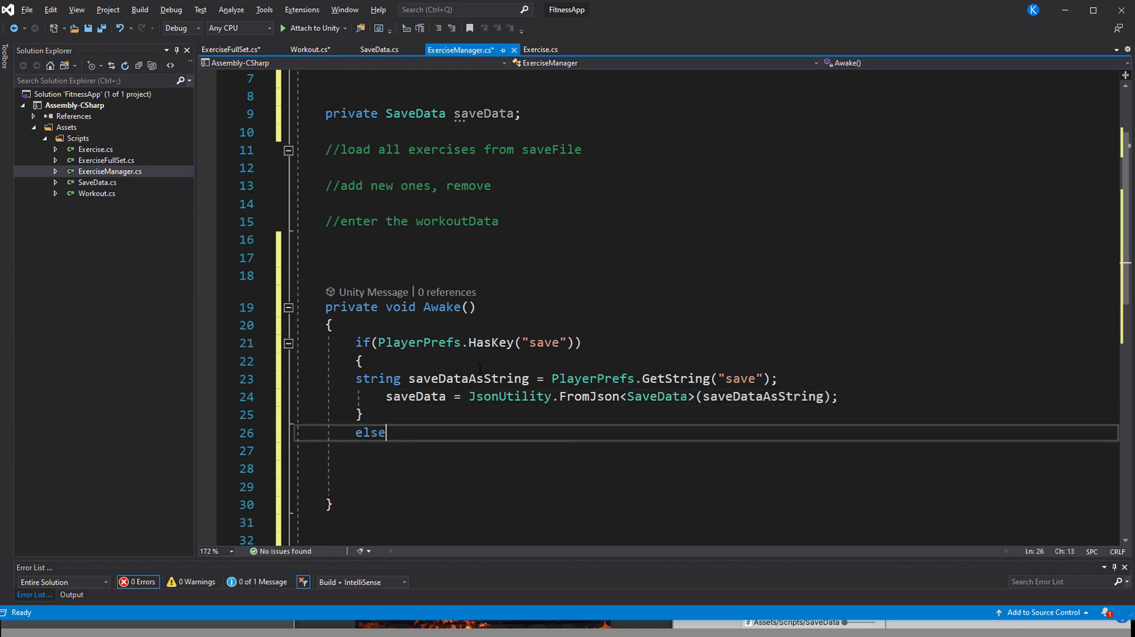
key(Return)
text(saveData = new SaveData();)
In SaveData.cs, initialize allWorkouts with new List<Workout>() and allExercises with new List<Exercise>().
click(379, 50)
click(625, 223)
key(Left)
text(= new List<Workout>())
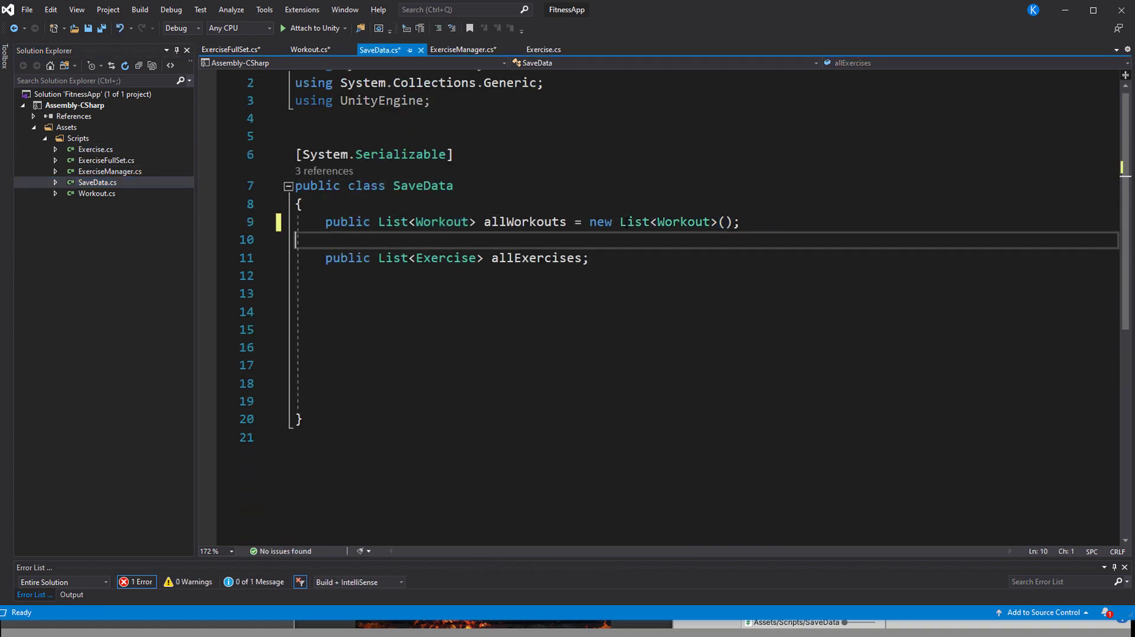
key(Down)
key(Down)
key(End)
key(Left)
text(= new List<Exercise>())
Go to the Workout class and initialize allSets with new List<ExerciseFullSet>().
ctrl+click(426, 223)
click(597, 240)
text(= new List<ExerciseFullSet>())
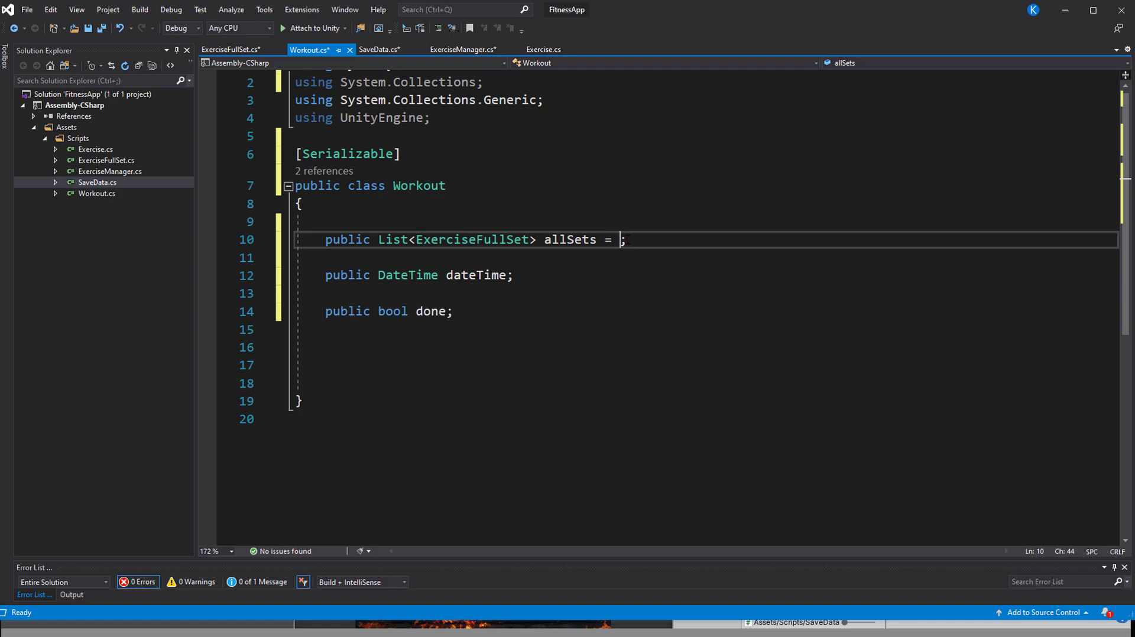
Save all scripts and, in Unity, create a Canvas by adding and deleting a UI slider, placing a button inside the Canvas.
click(102, 28)
key(alt+Tab)
click(786, 146)
right_click(768, 113)
mouse_move(789, 328)
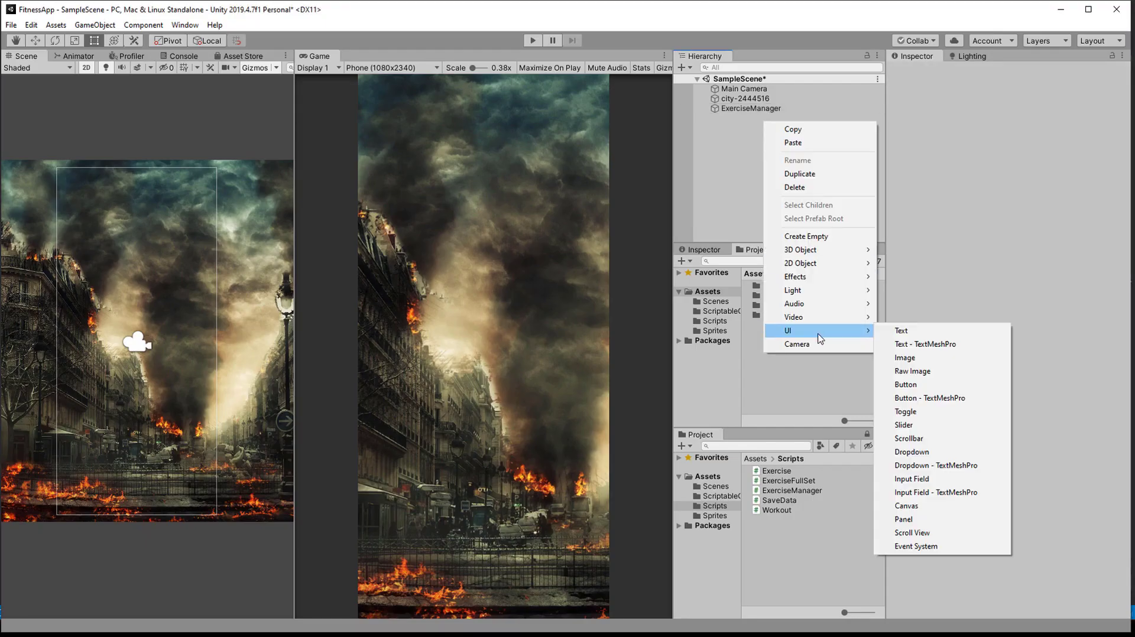
click(910, 425)
key(Delete)
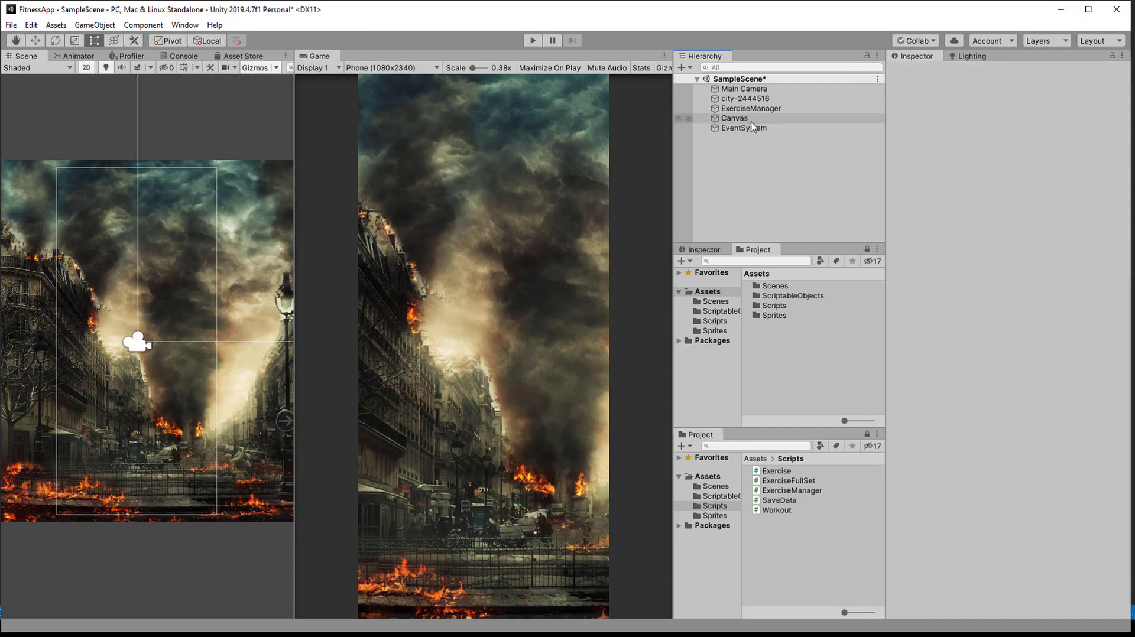
right_click(752, 121)
click(939, 386)
Set the Canvas's Render Mode to Screen Space - Camera with Main Camera as its Render Camera, and open its Order in Layer for editing.
click(756, 119)
click(1053, 275)
click(1046, 303)
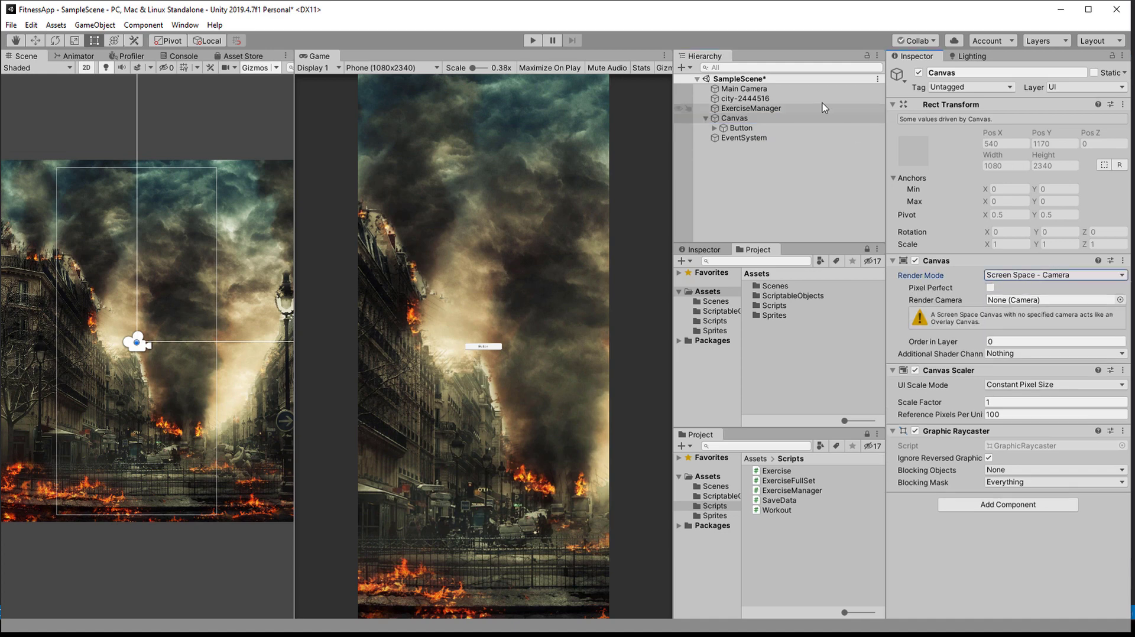
drag(774, 90, 1008, 300)
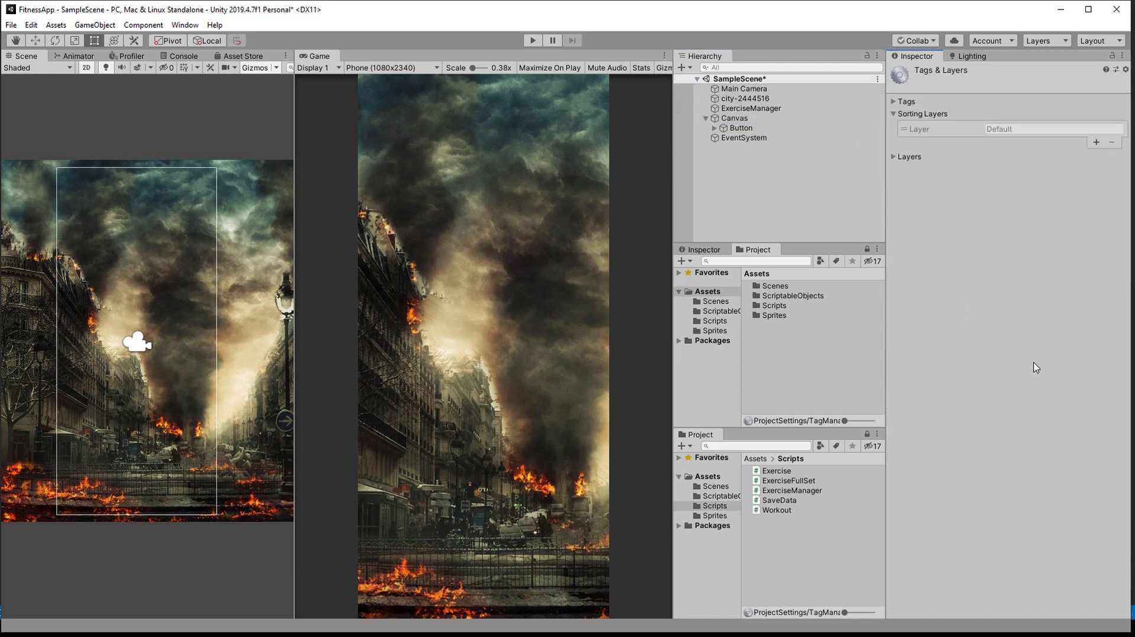
click(741, 127)
click(734, 117)
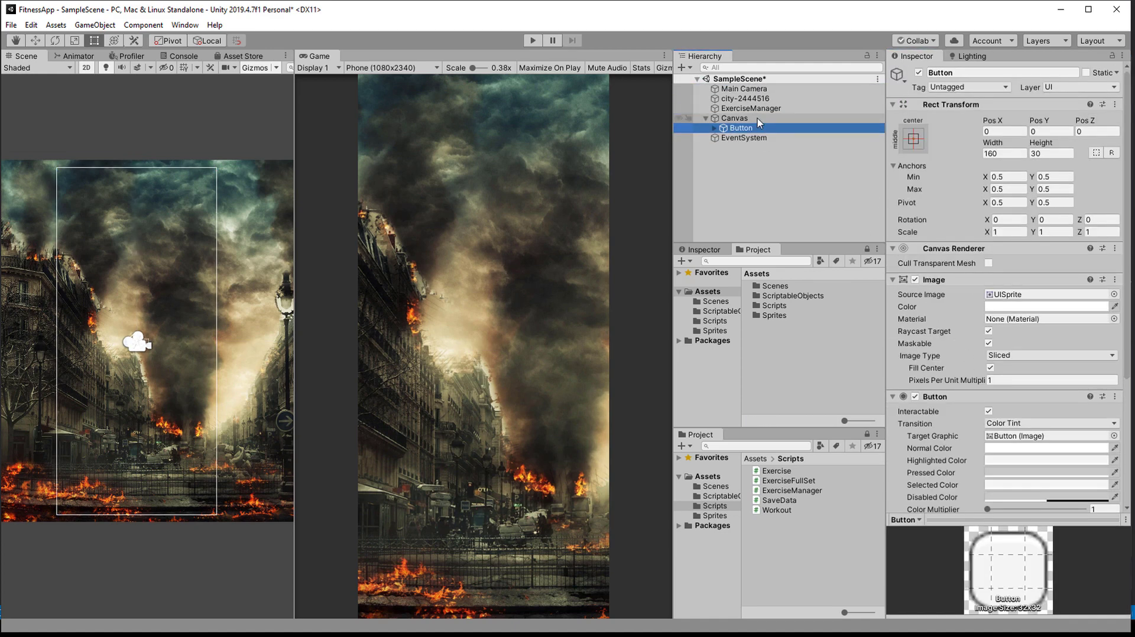
click(1002, 342)
Set the button text's best-fit Max Size to 300 and its text to "Just and exercise with a really long name".
click(740, 128)
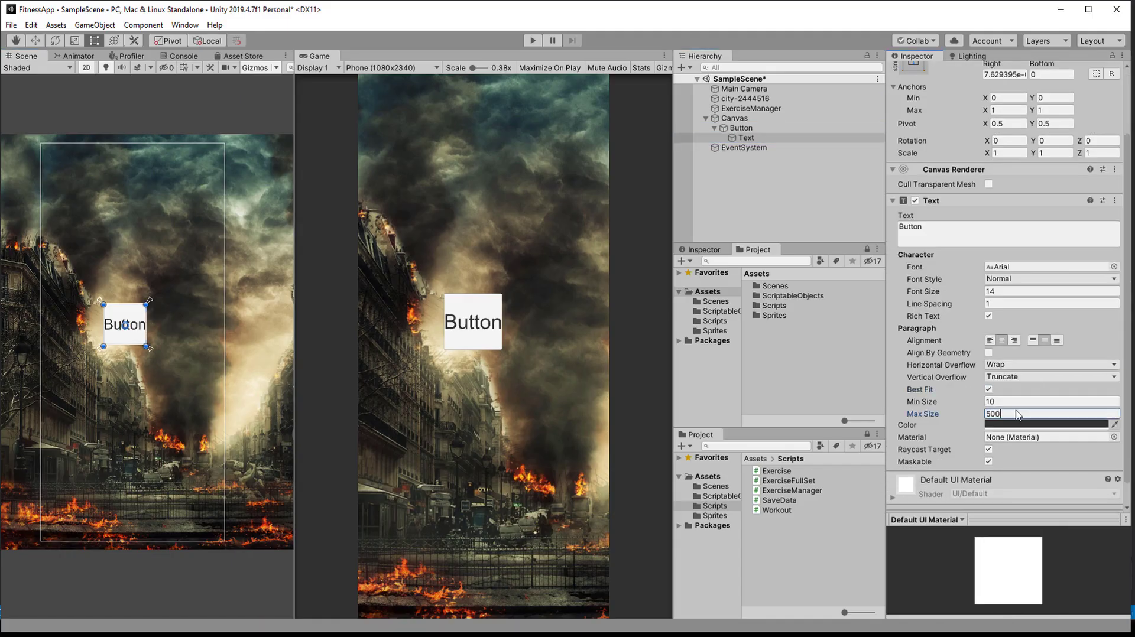
click(1028, 364)
click(1010, 377)
click(957, 233)
text(Just and exercise with a really long name)
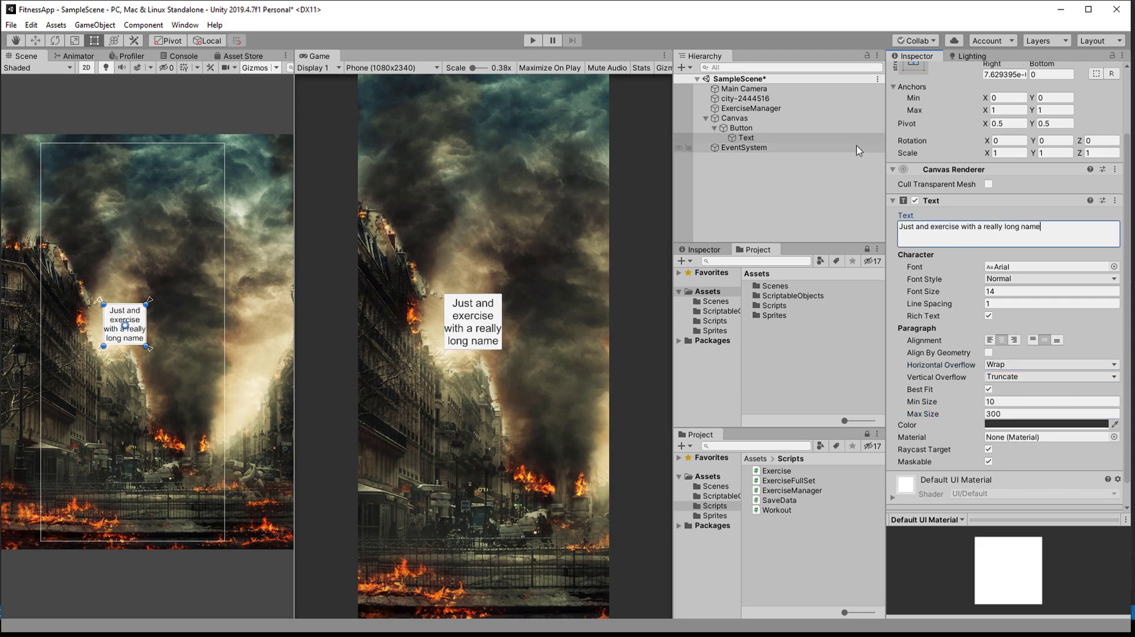
Create a C# script named ExerciseButton in the Scripts folder.
right_click(804, 552)
mouse_move(839, 250)
click(704, 167)
text(ExerciseButton)
key(Return)
Attach the ExerciseButton script to the Canvas's Button object and rename the object ExerciseButton.
click(743, 128)
drag(789, 481, 1034, 456)
scroll(1034, 455, down, 10)
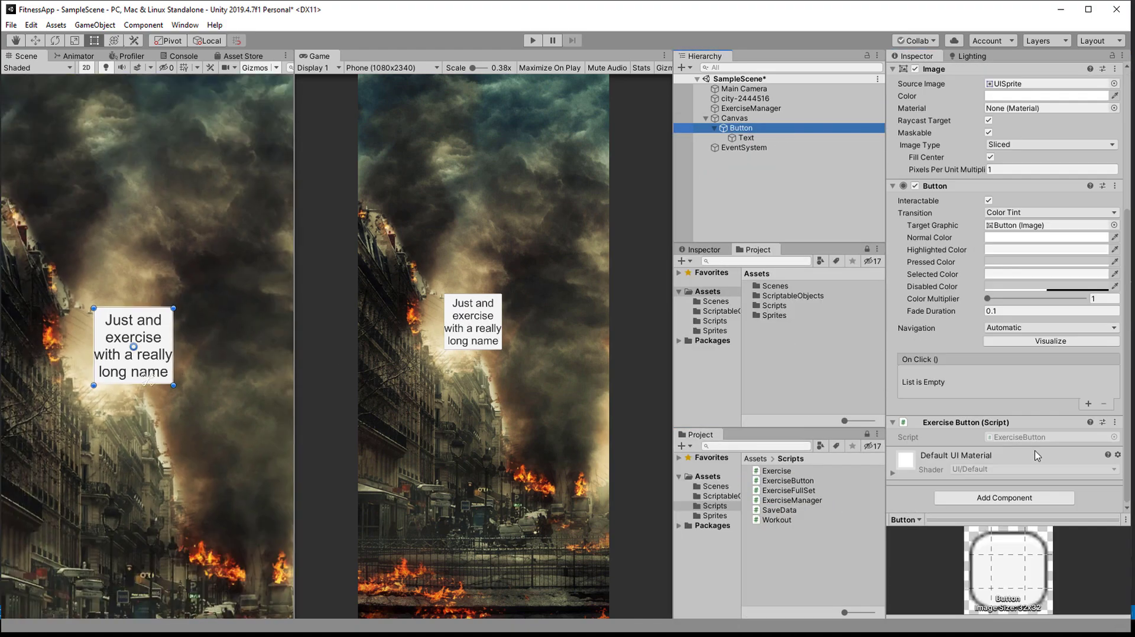
double_click(780, 128)
text(ExerciseButton)
key(Return)
Add a UI Panel as a child of the Canvas.
right_click(734, 118)
click(783, 328)
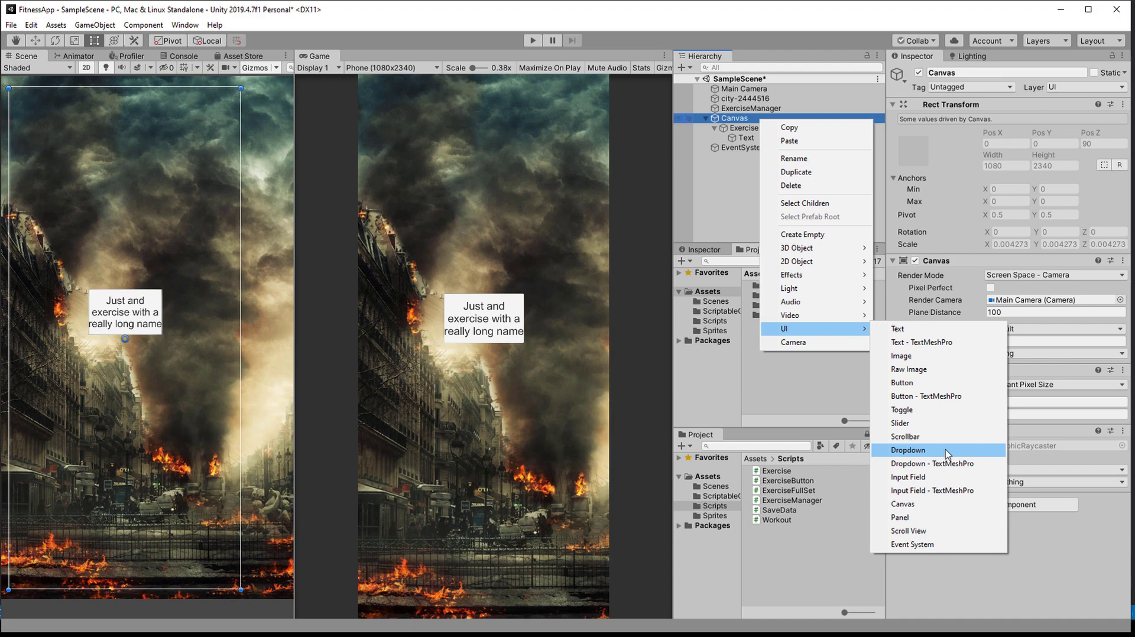
click(904, 520)
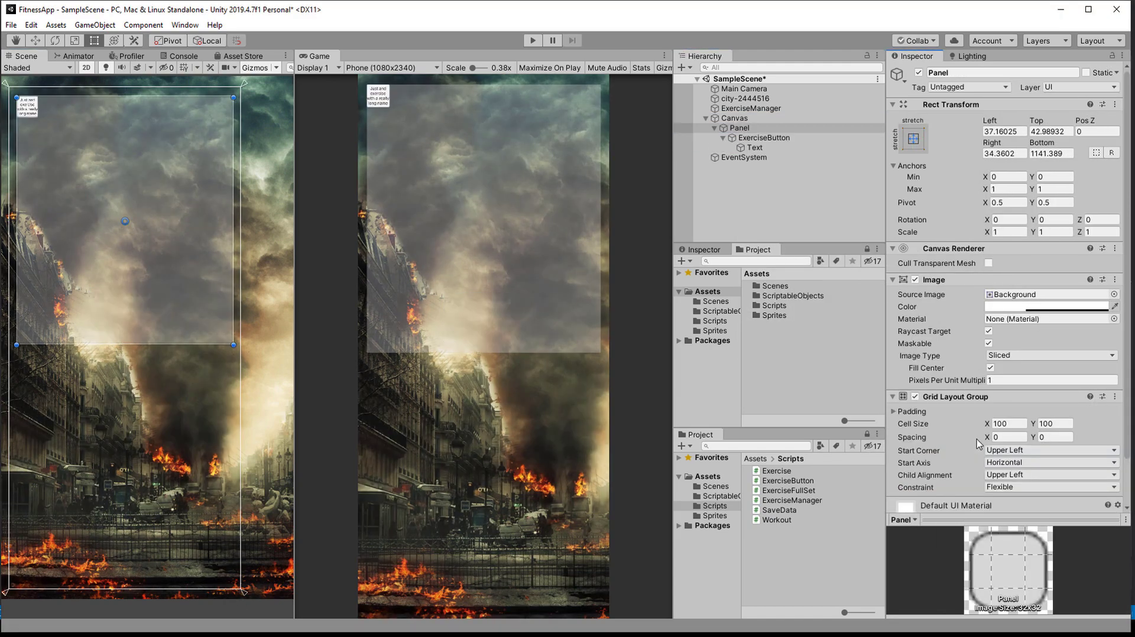
Set the cell size of the Panel's Grid Layout Group to X 300 and Y 200, and expand its padding settings.
click(809, 139)
click(785, 128)
drag(986, 424, 81, 396)
scroll(1005, 414, down, 5)
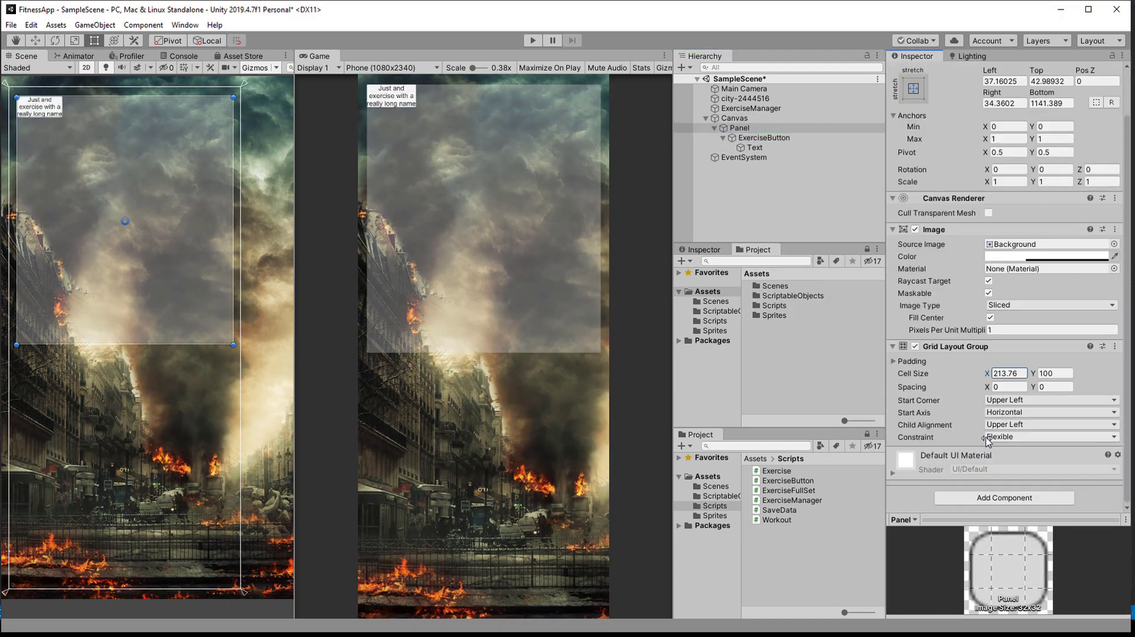
click(1009, 374)
text(300)
click(1049, 374)
text(200)
click(893, 361)
click(1011, 437)
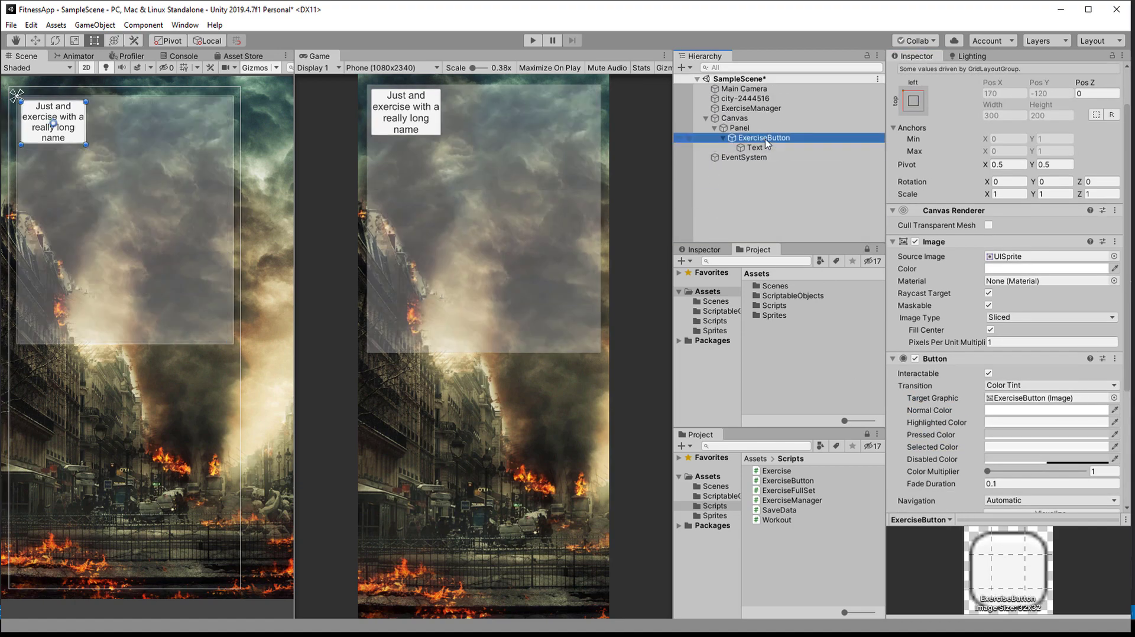
Create a folder named Prefab in Assets and save the ExerciseButton object in it as a prefab.
right_click(759, 549)
click(1037, 148)
text(Prefab)
key(Return)
drag(768, 139, 807, 472)
click(763, 137)
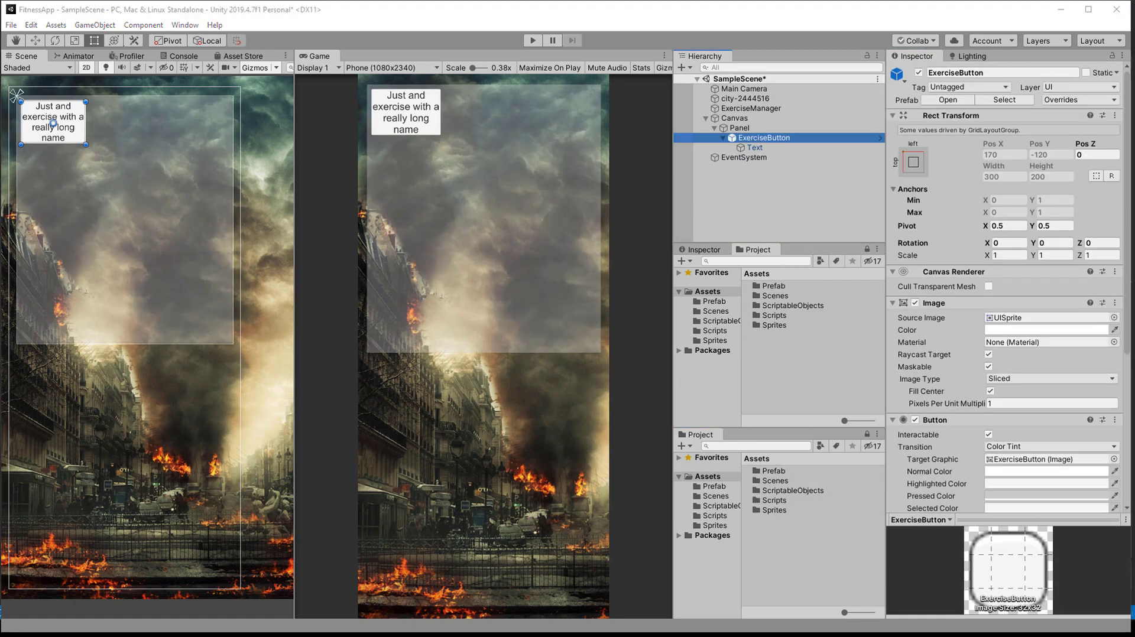
Rename the Panel that holds the exercise button as ExerciseList.
click(742, 128)
key(F2)
text(ExercrciseList)
click(734, 118)
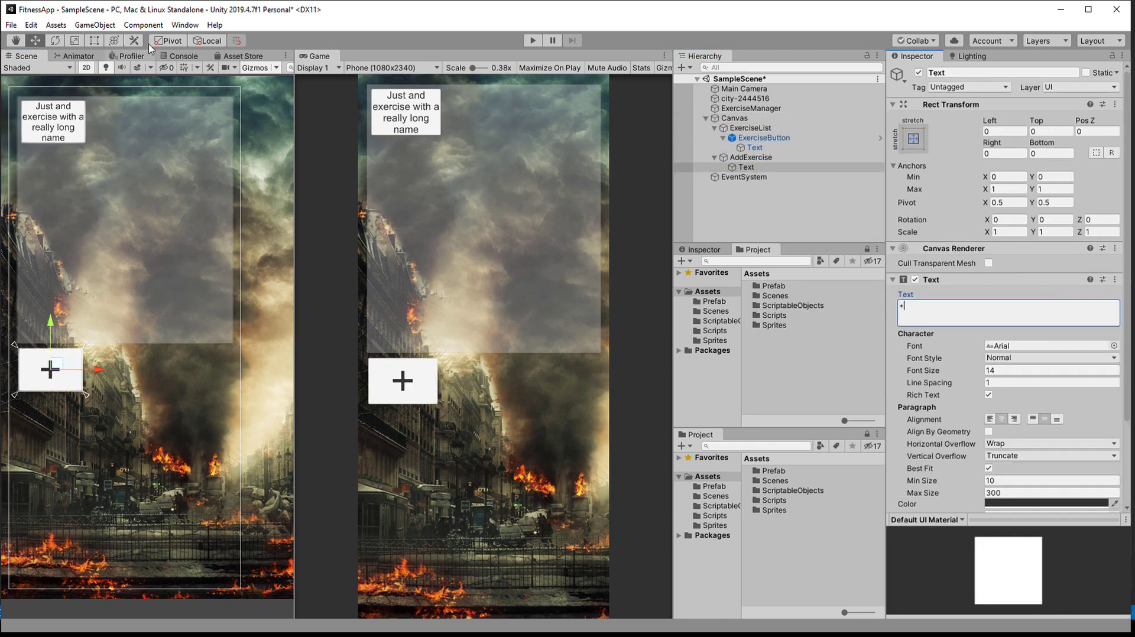
Select the plus button below the exercise list and make it slightly smaller with the Rect tool.
click(65, 381)
key(t)
drag(81, 392, 78, 390)
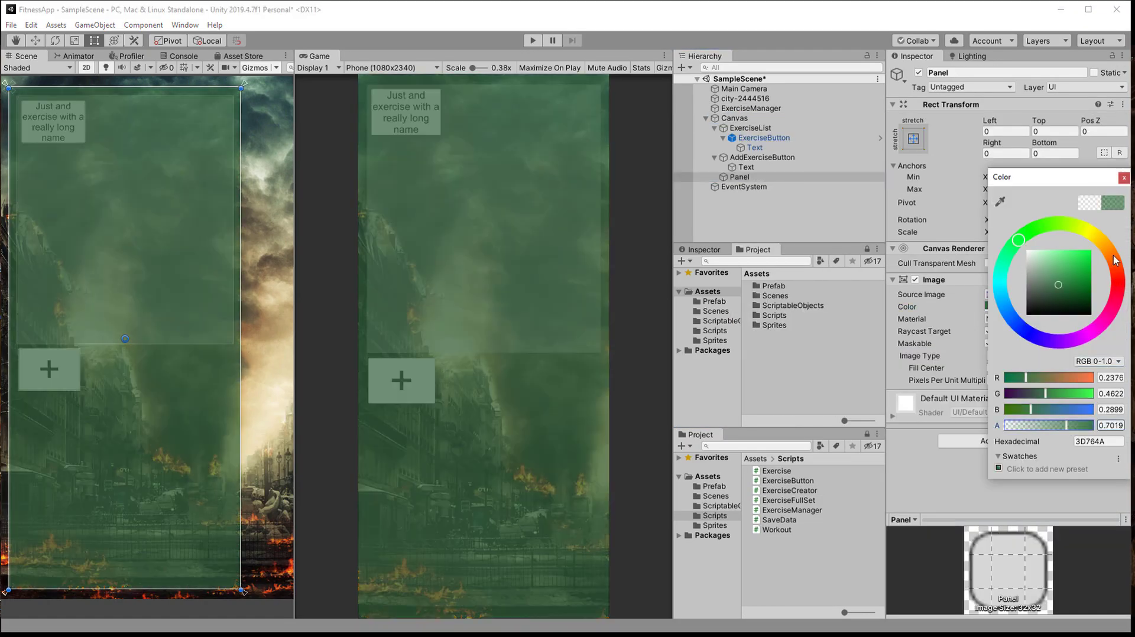
Shrink the green panel so it ends below the plus button, and set its "Create New" heading's Max Size to 128.
drag(241, 587, 232, 431)
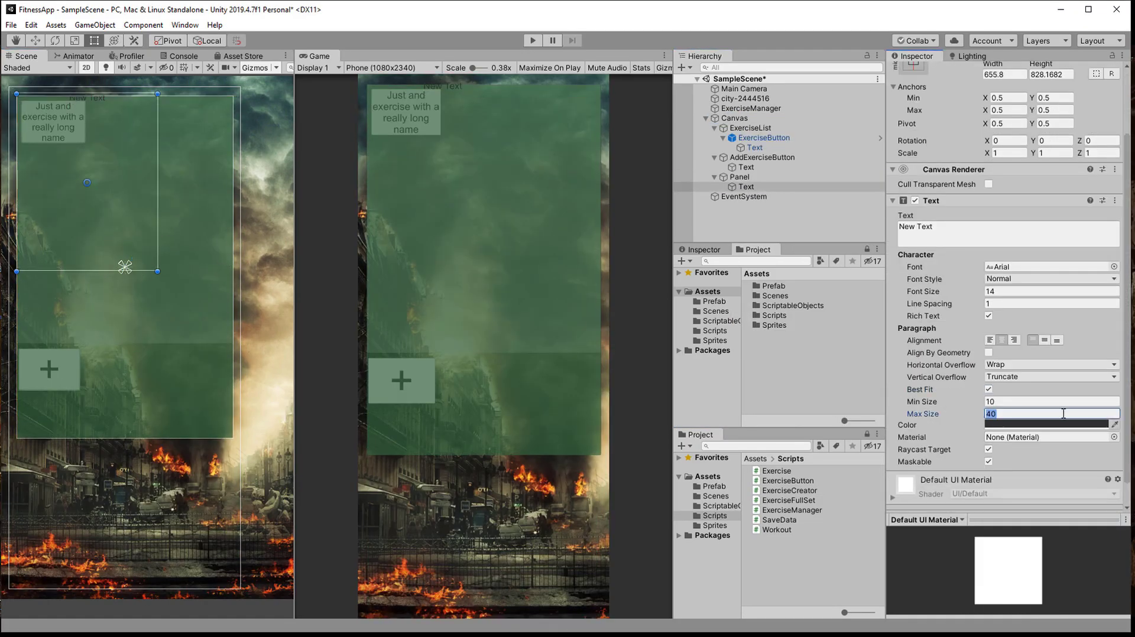
text(128)
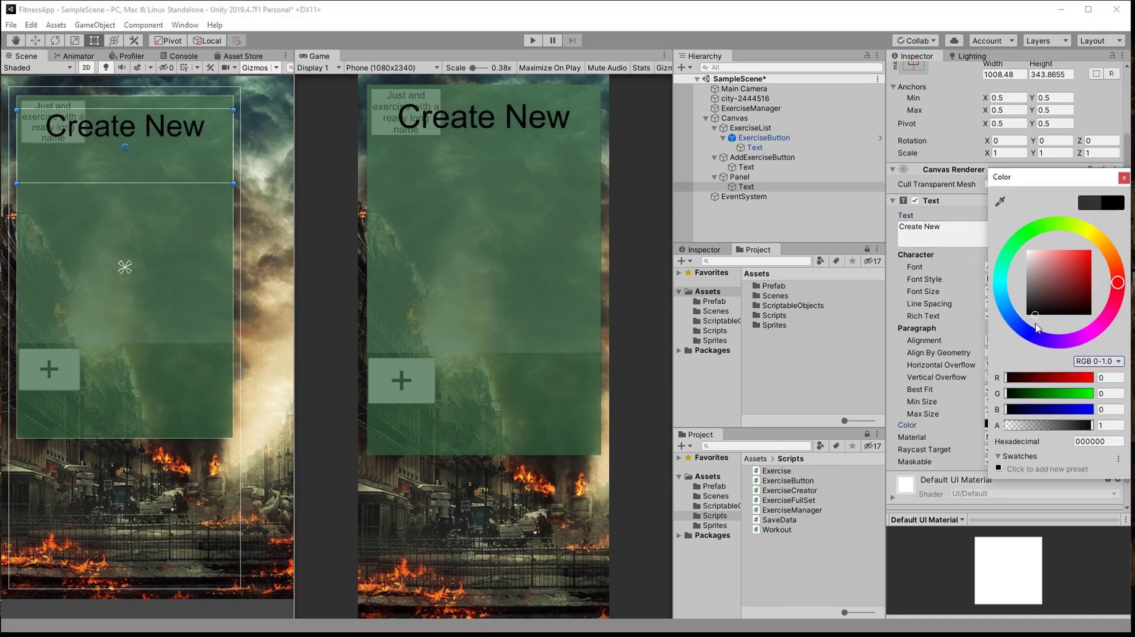
click(739, 177)
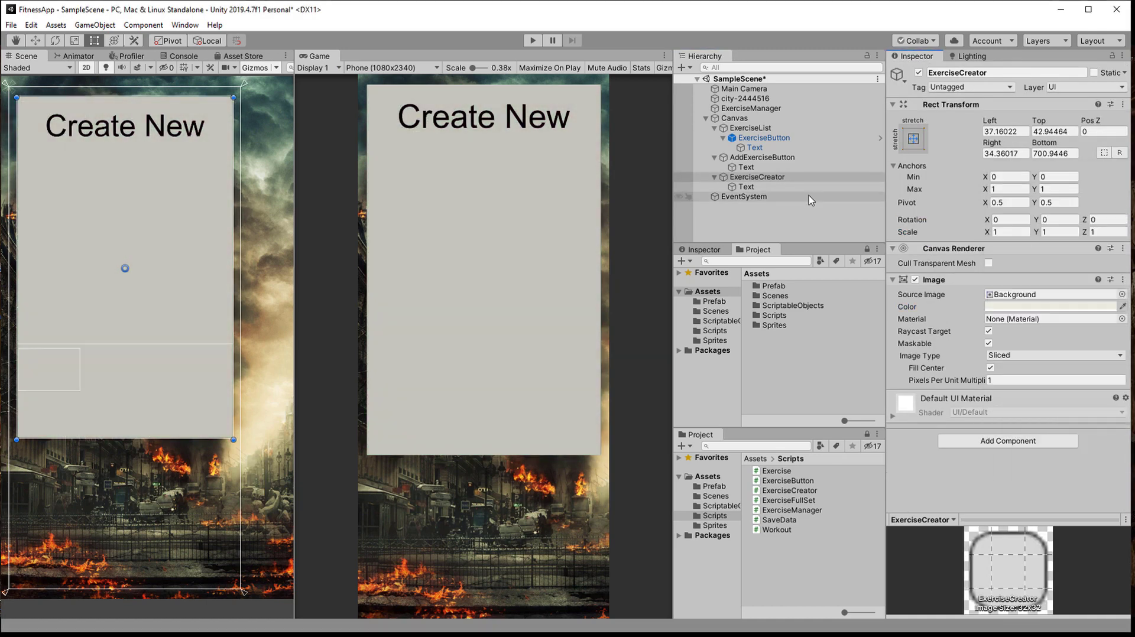
Add an input field under ExerciseCreator and give its placeholder a Max Size of 300 and the text "Name".
right_click(794, 179)
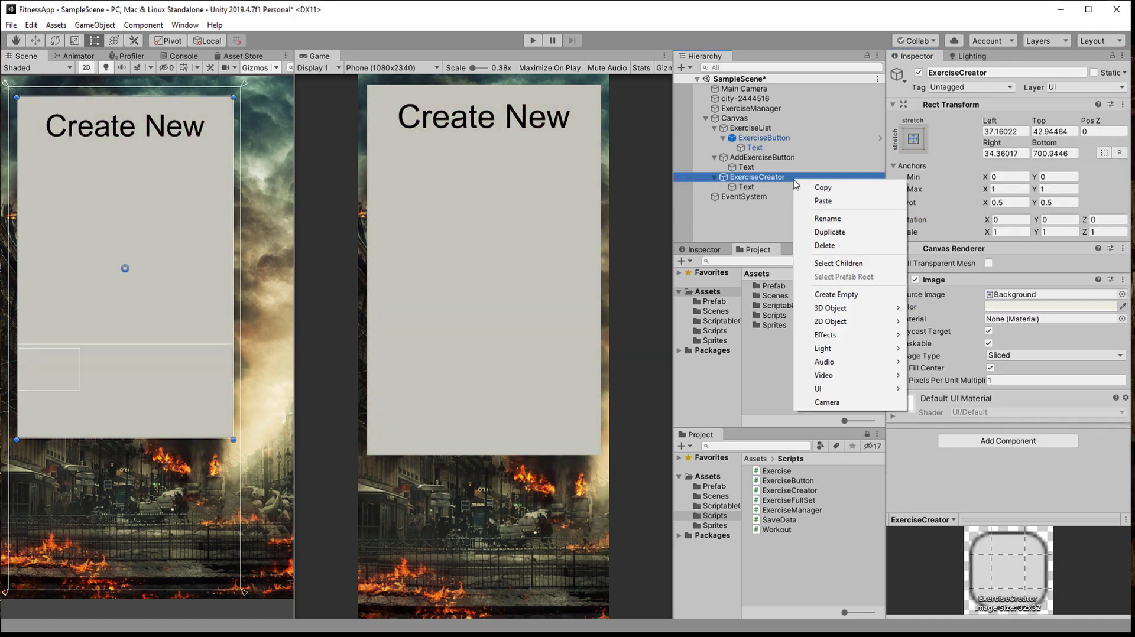
click(767, 206)
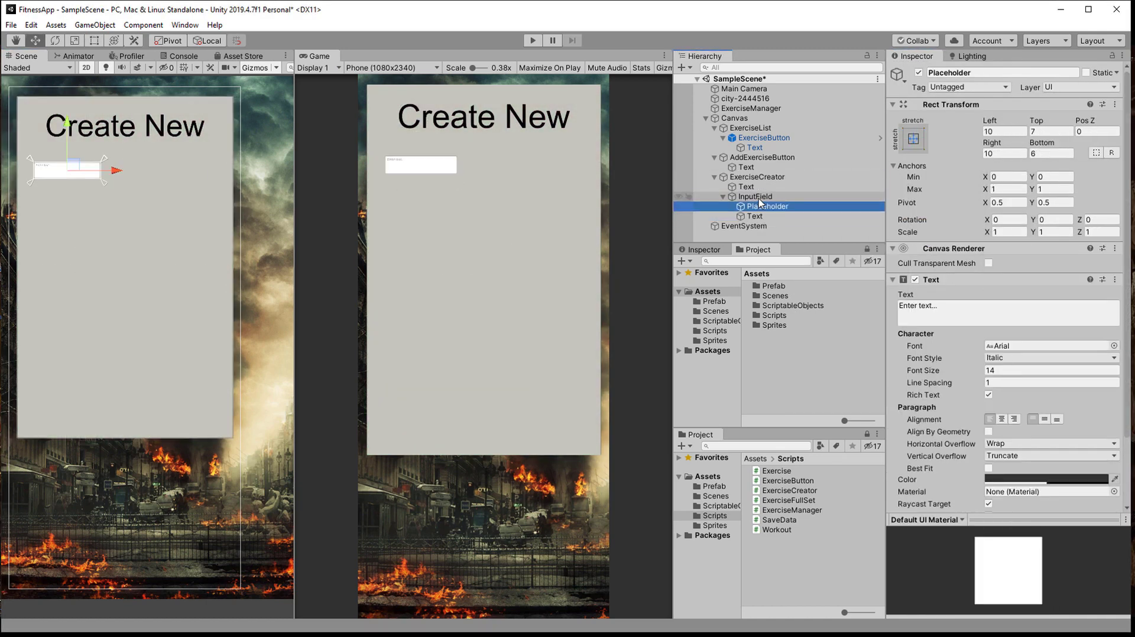
text(300)
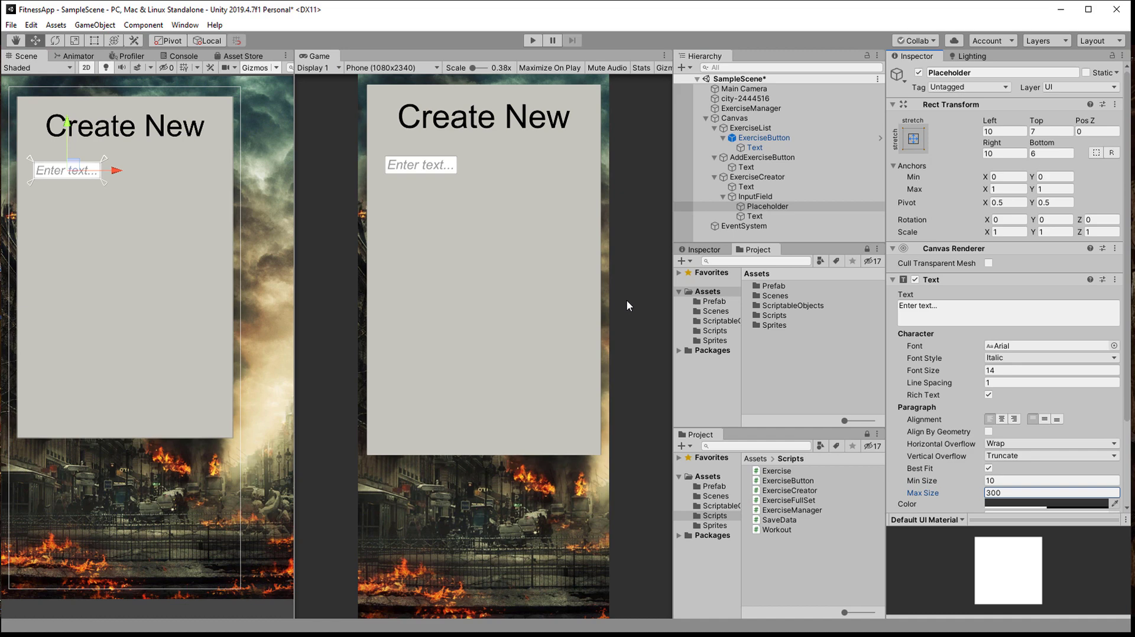
click(1004, 306)
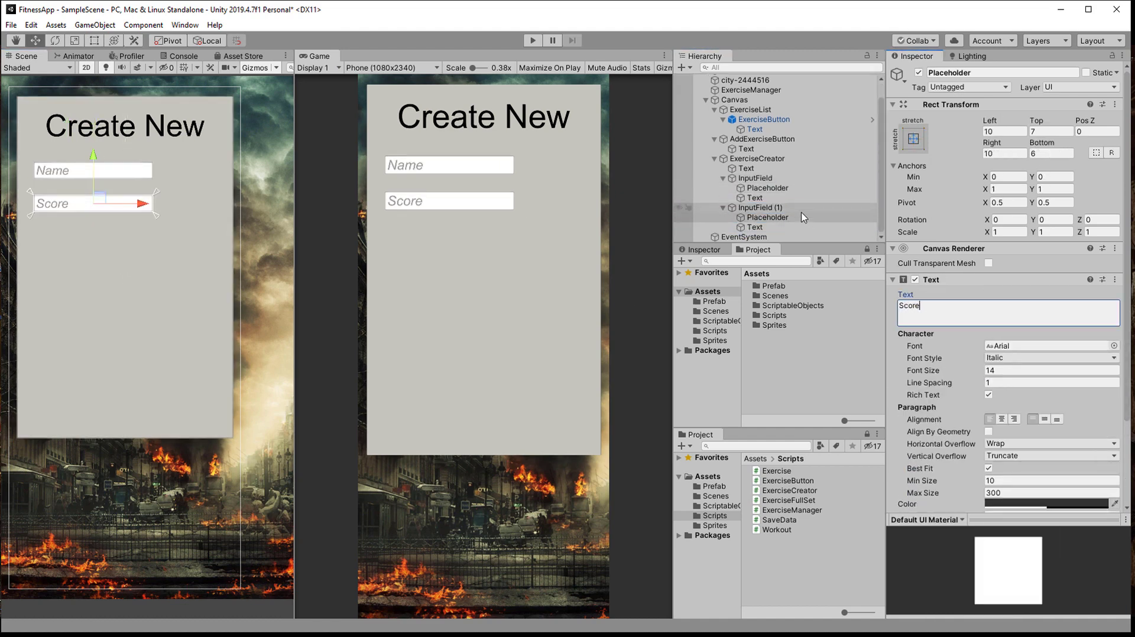
right_click(768, 263)
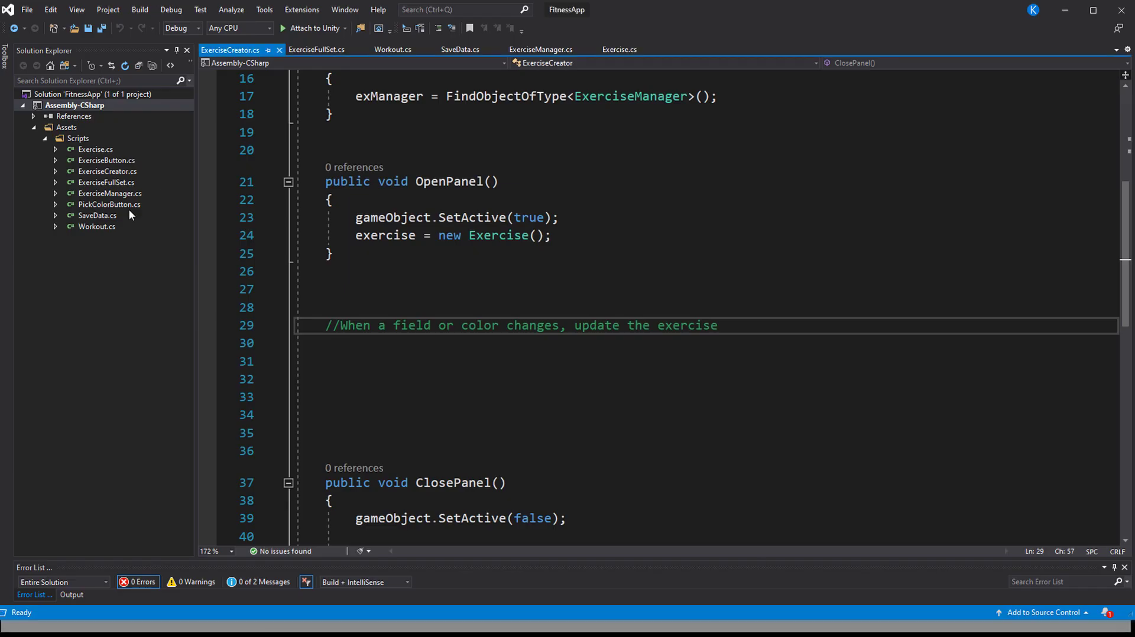
Declare a public static event Action in PickColorButton.cs for reporting a newly picked color.
key(Return)
text(public static event Action)
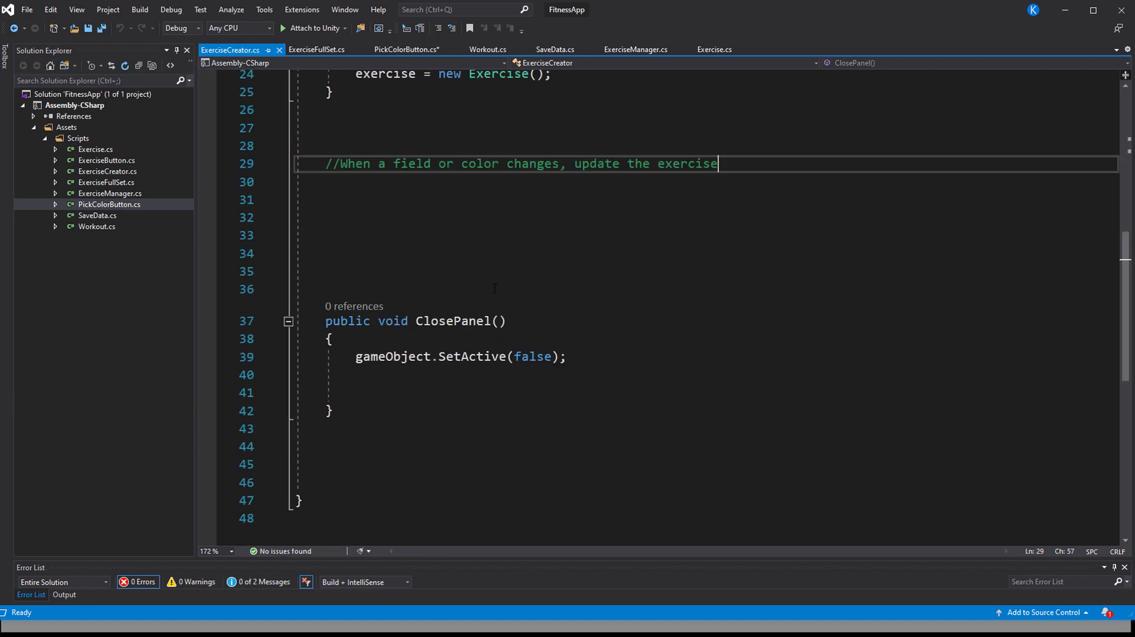
In ExerciseCreator.cs, add a private SetColor(Color newColor) method assigning exercise.color = newColor, and subscribe SetColor to PickColorButton.NewColorPicked.
text(private void SetColor)
text((Color newColor))
text(exercise.color = newColor;)
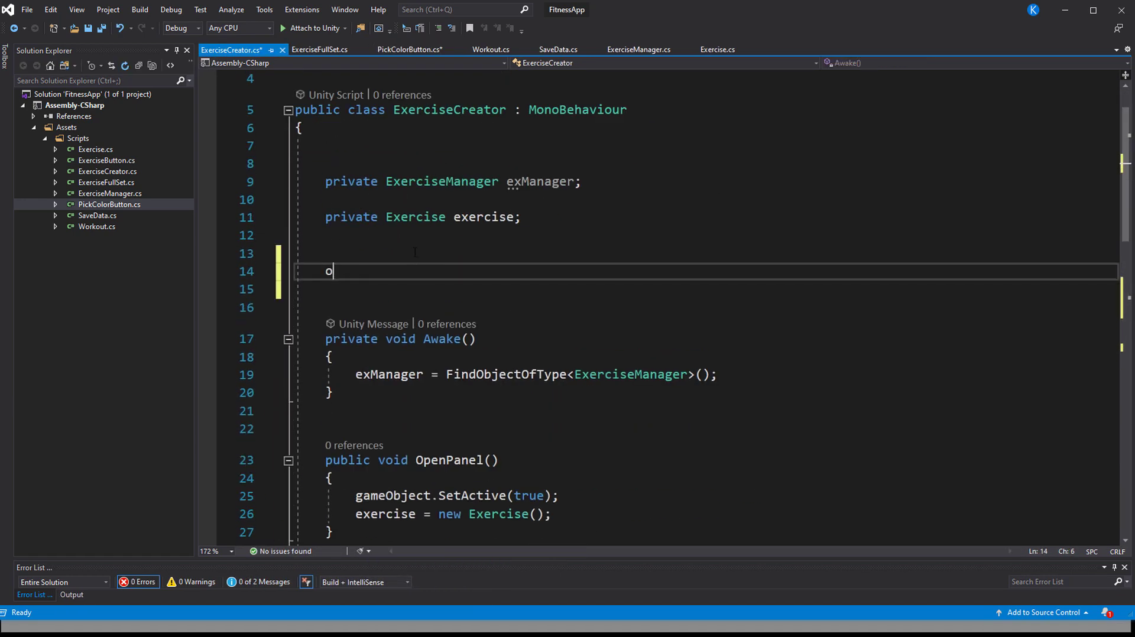
text(PickColorButton.NewColorPicked += )
text(SetColor;)
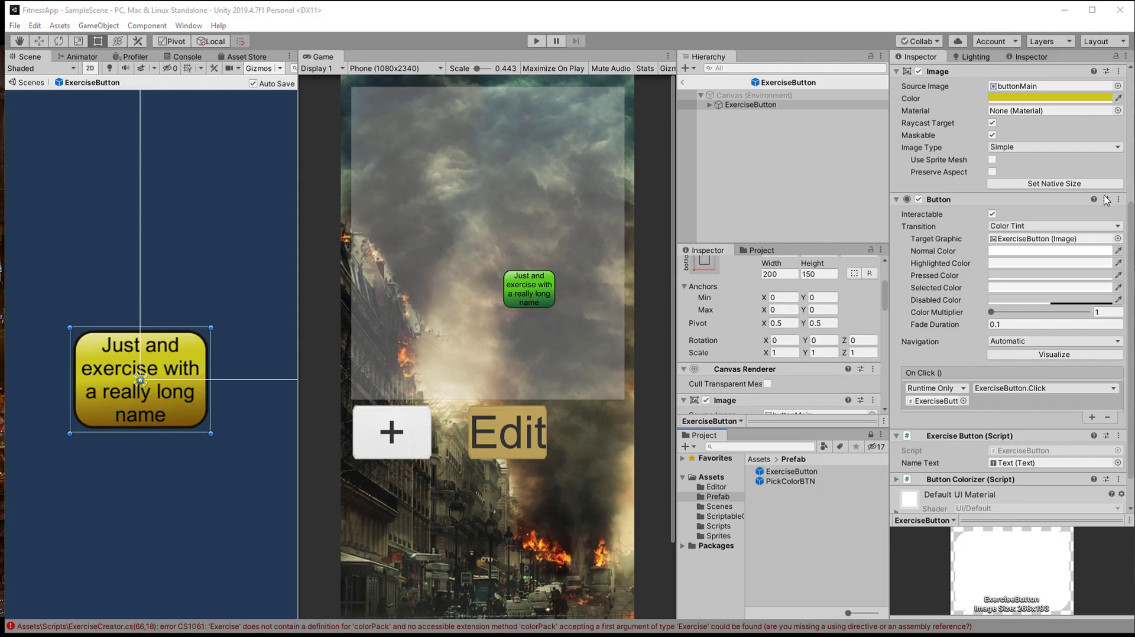
Set the Main Color of the ExerciseButton prefab's Button Colorizer to red (CC1E20).
scroll(1106, 201, down, 7)
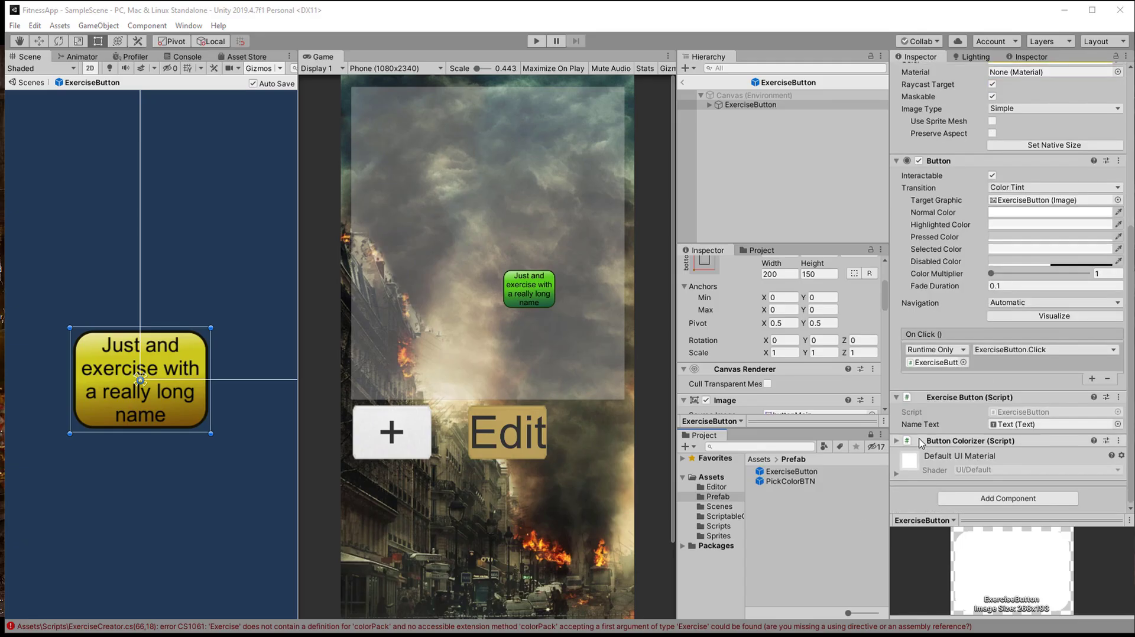
click(1099, 241)
drag(1109, 266, 1123, 289)
click(1124, 177)
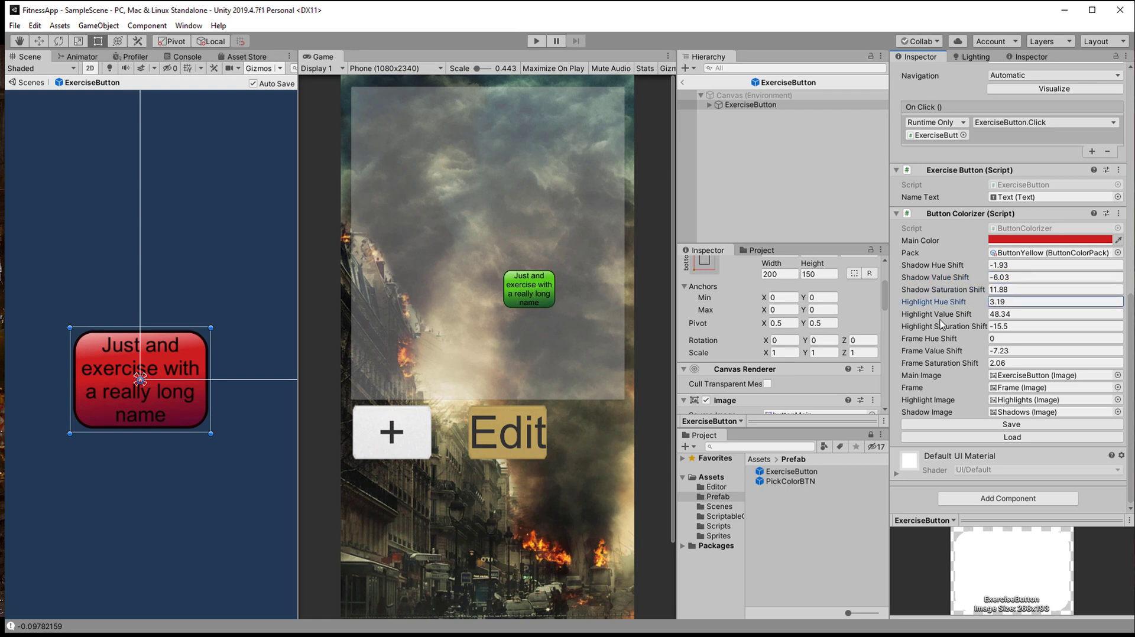
Shift the hue of the ExerciseButton prefab's Button Colorizer Main Color to teal.
click(1050, 240)
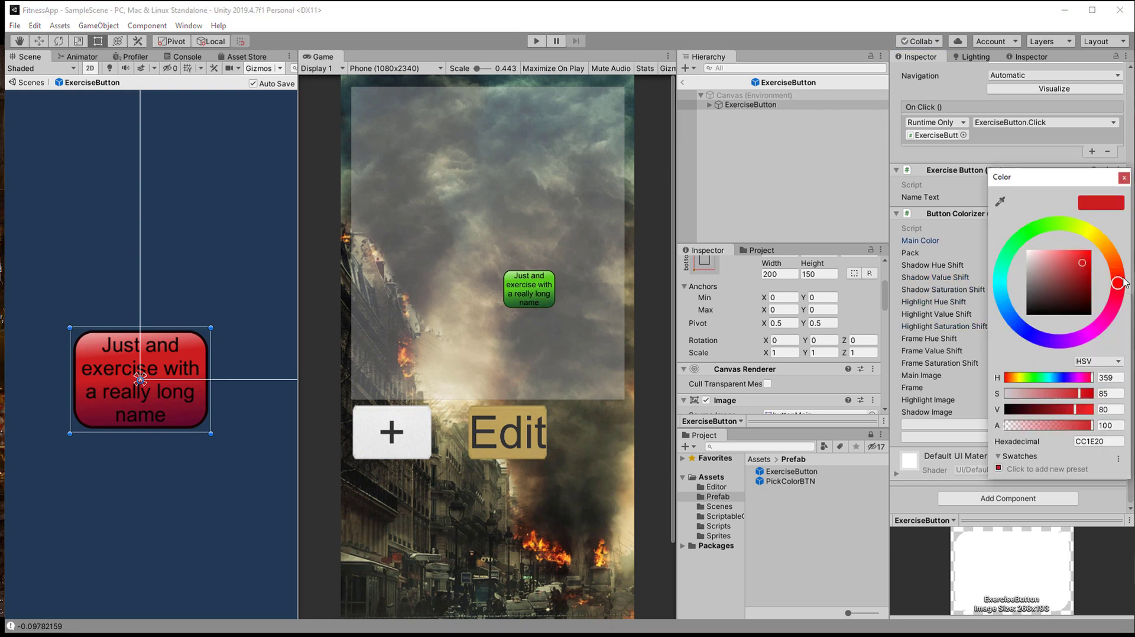
drag(1089, 346, 990, 312)
click(1123, 177)
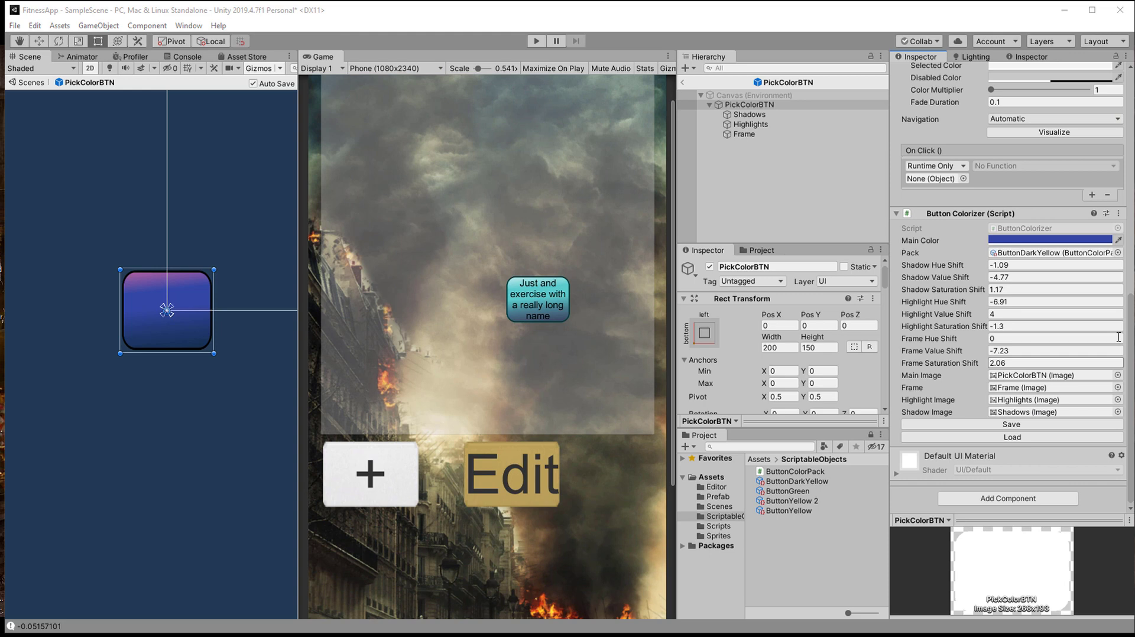
On PickColorBTN's Button Colorizer, set Highlight Hue Shift to -1.09 and Shadow Saturation Shift to 2.87.
click(942, 299)
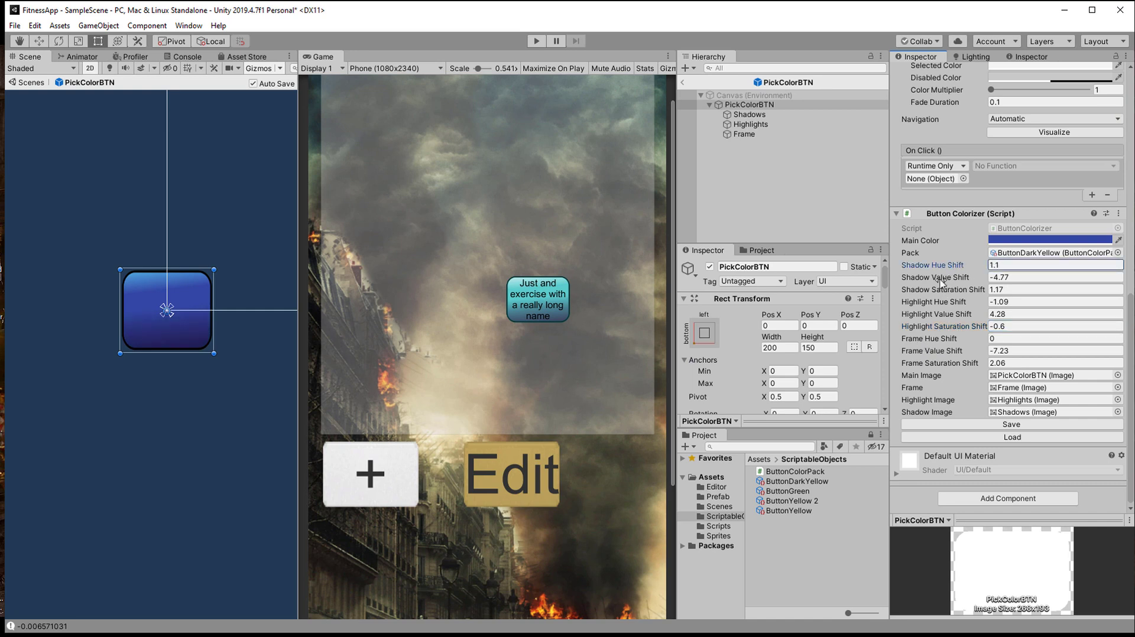
drag(943, 291, 969, 292)
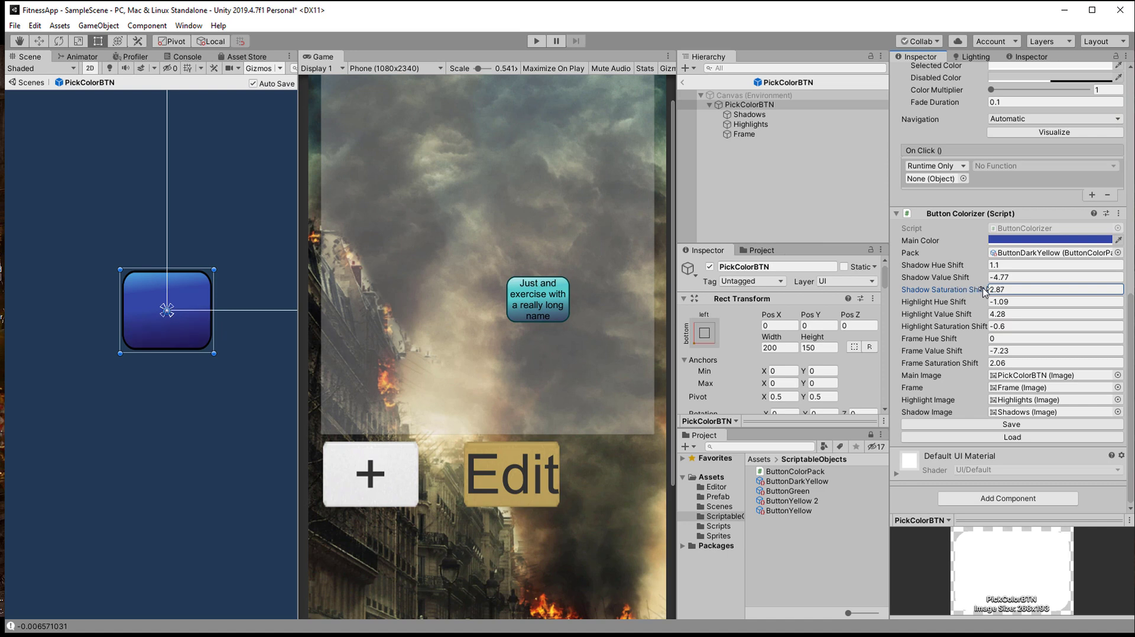
Assign ButtonYellow as the Button Colorizer's Pack, and rename the ButtonYellow 2 color pack to ButtonBlue.
drag(799, 512, 1031, 249)
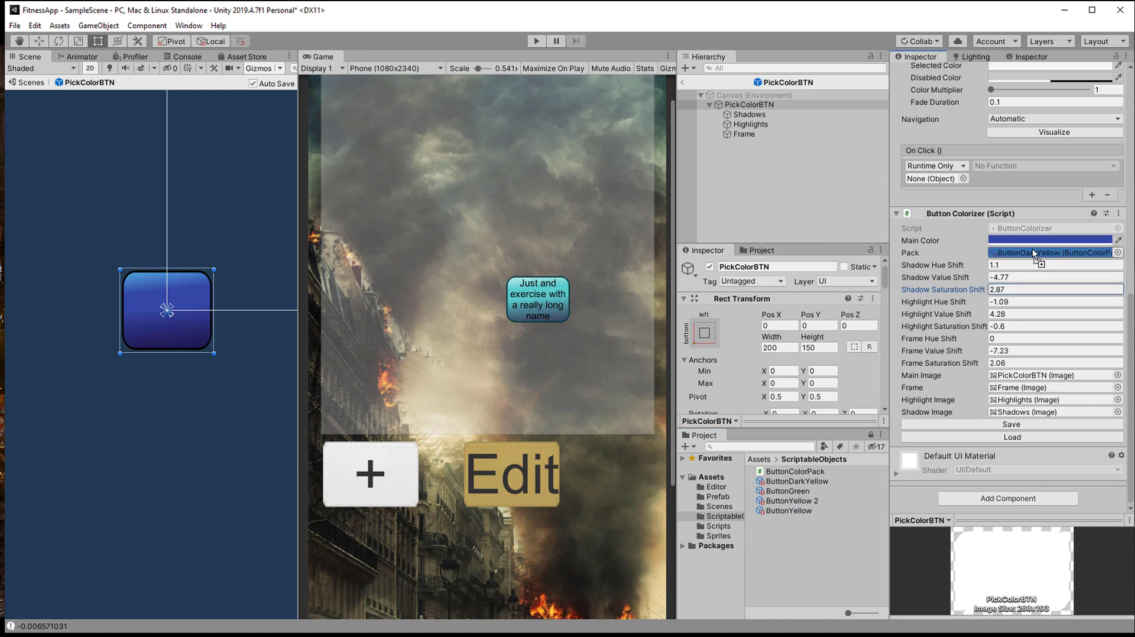
click(789, 502)
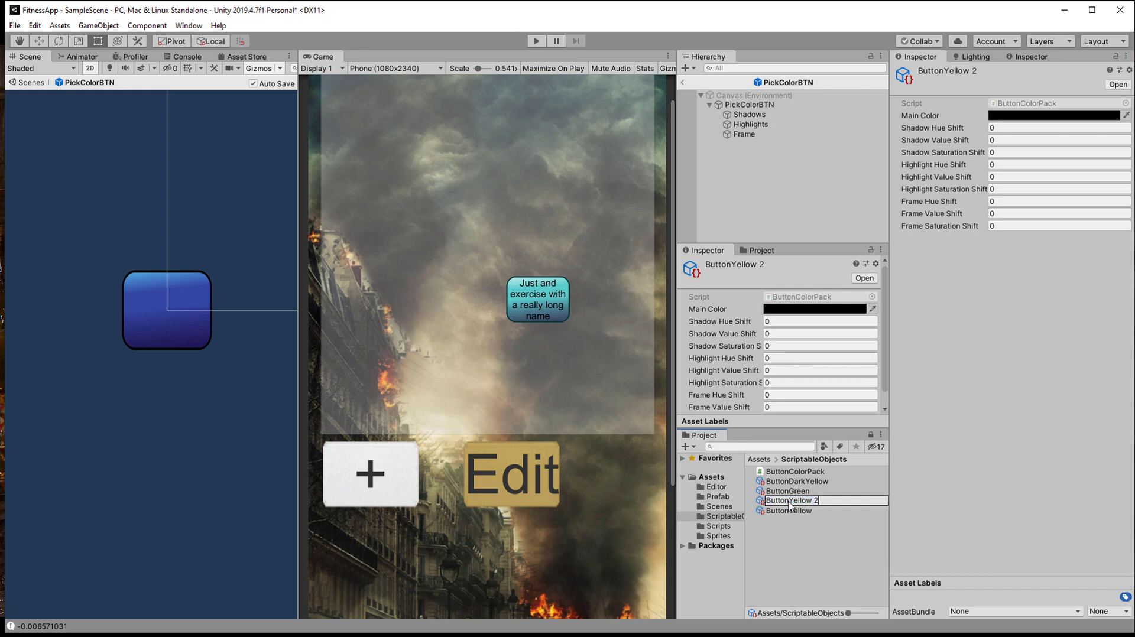
text(lue)
key(Return)
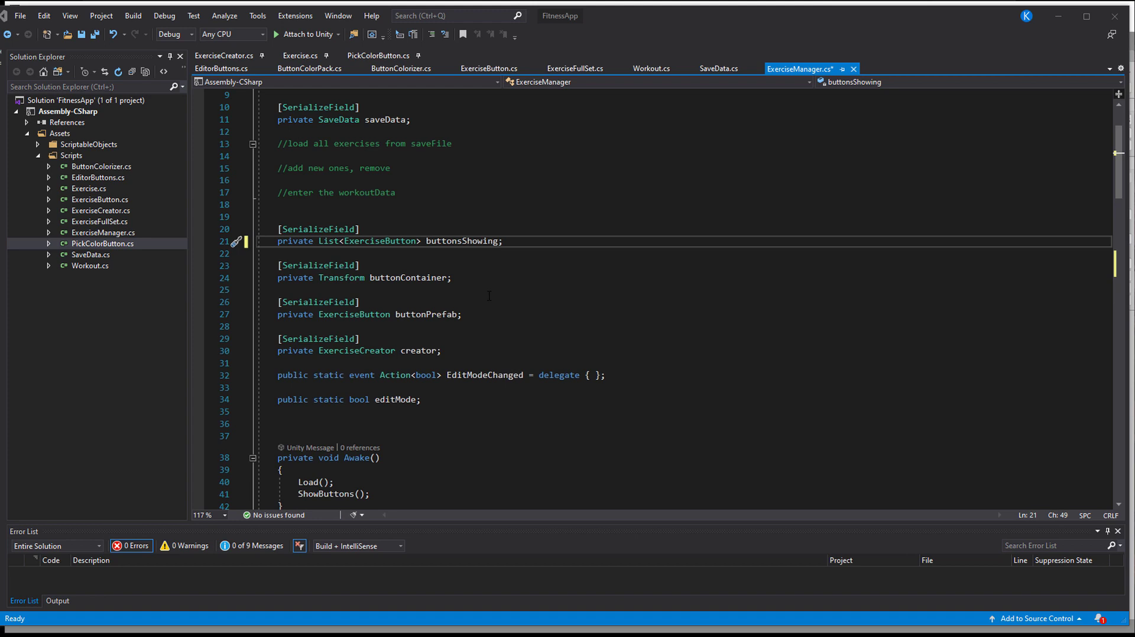
Rename the buttonContainer field in ExerciseManager to buttonRows throughout the script and save the file.
click(400, 278)
key(ctrl+r)
key(ctrl+r)
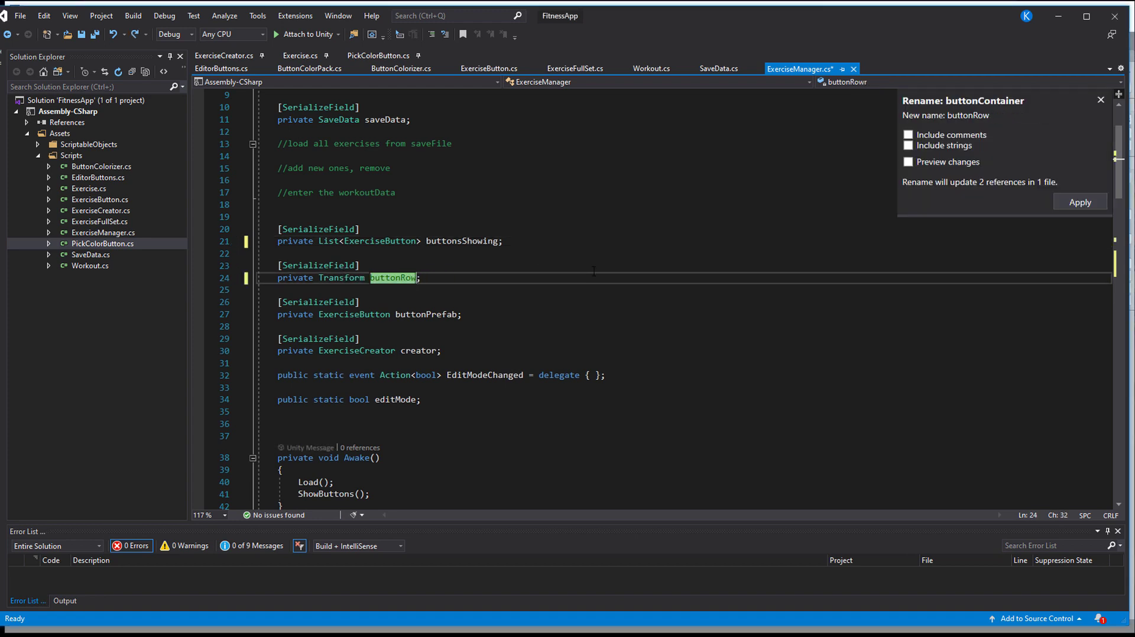
text(s)
key(ctrl+s)
Change the buttonRows field's type in ExerciseManager to List<Transform>.
click(319, 278)
text(List<)
click(391, 278)
text(>)
scroll(526, 274, down, 4)
click(526, 273)
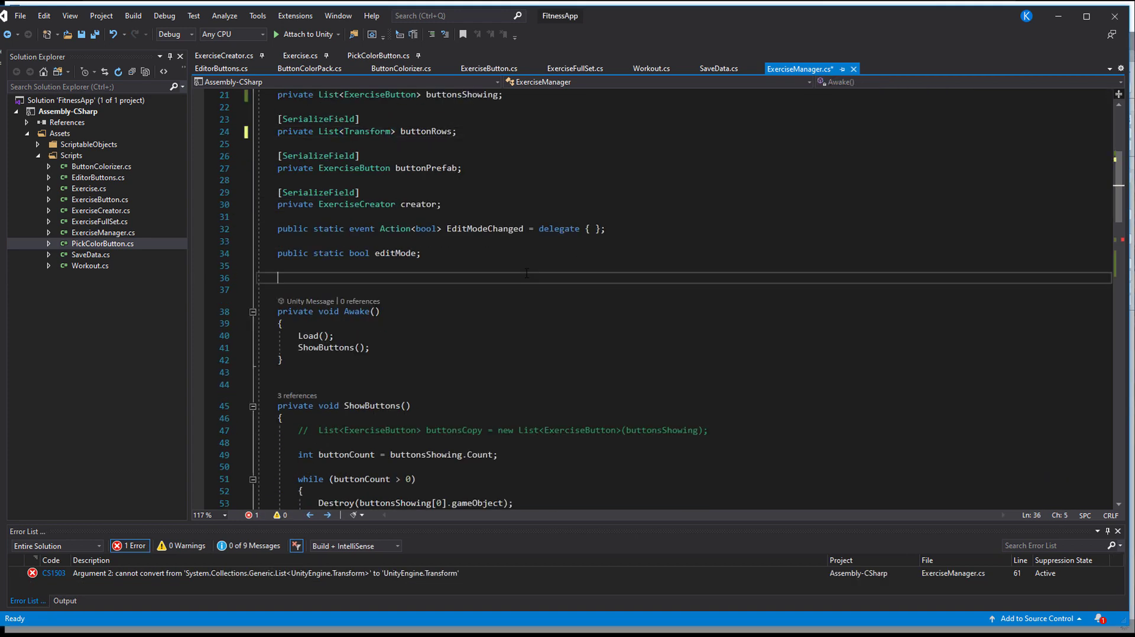
Insert a for loop in ShowButtons, above the foreach, running i from 0 up to saveData.allExercises.Count.
scroll(527, 273, down, 8)
click(317, 273)
key(Return)
text(for)
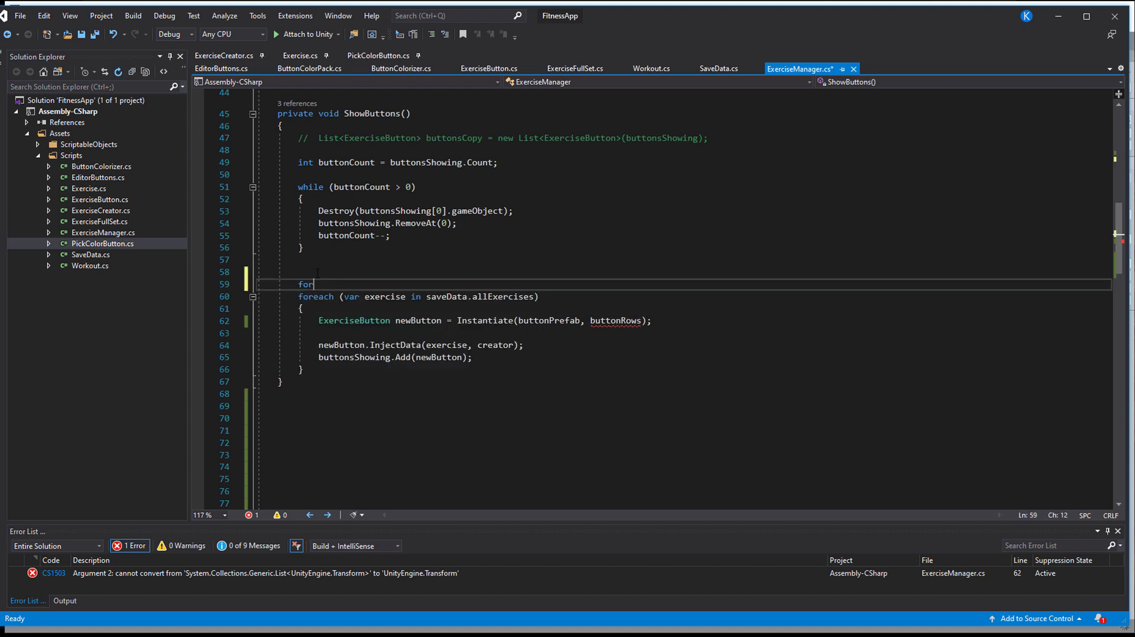
key(Tab)
key(Tab)
text(saveData.allExercises.Count)
key(Return)
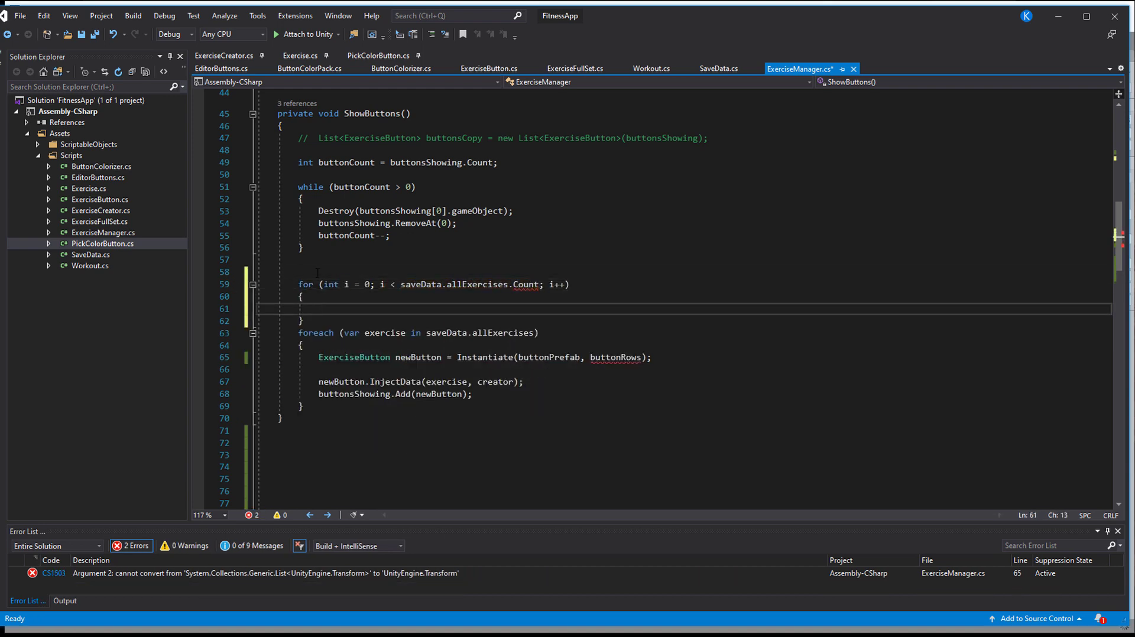
Move the button creation code from the foreach body into the new for loop and tidy its blank lines.
key(Return)
key(Return)
key(Return)
drag(319, 394, 304, 443)
key(alt+Up)
key(alt+Up)
key(alt+Up)
key(alt+Up)
key(alt+Up)
click(503, 382)
key(BackSpace)
Declare int rowID = Mathf.FloorToInt(i / 4f); at the start of the for loop.
click(519, 308)
text(int rowI)
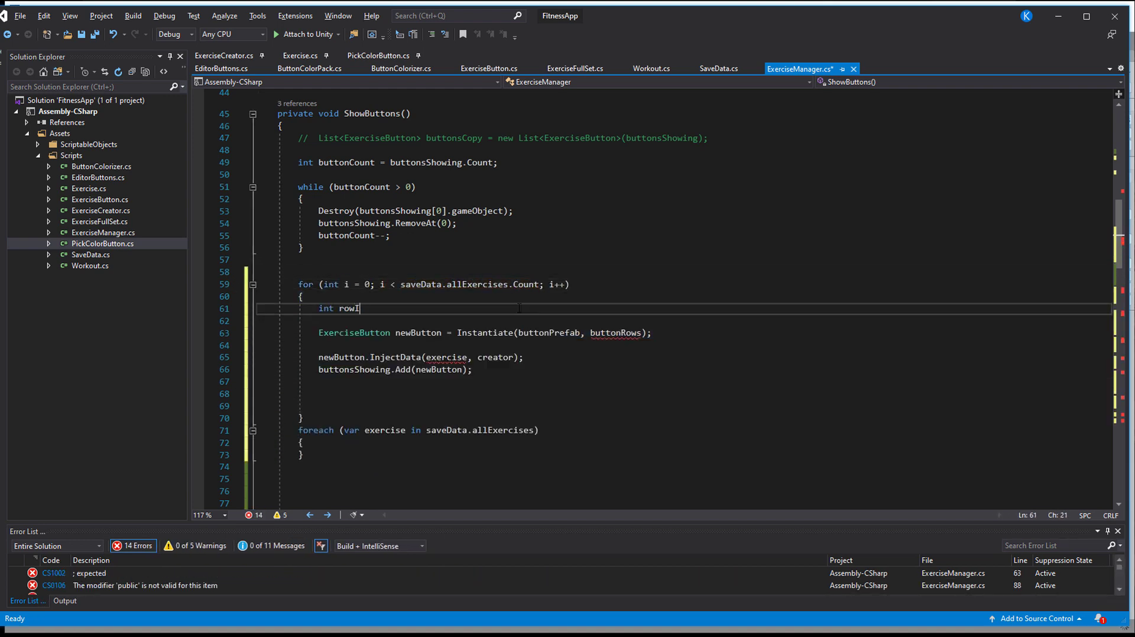
text(D = Mathf.flo i /)
key(Left)
key(Left)
key(Left)
key(Left)
text(Mathf.flo)
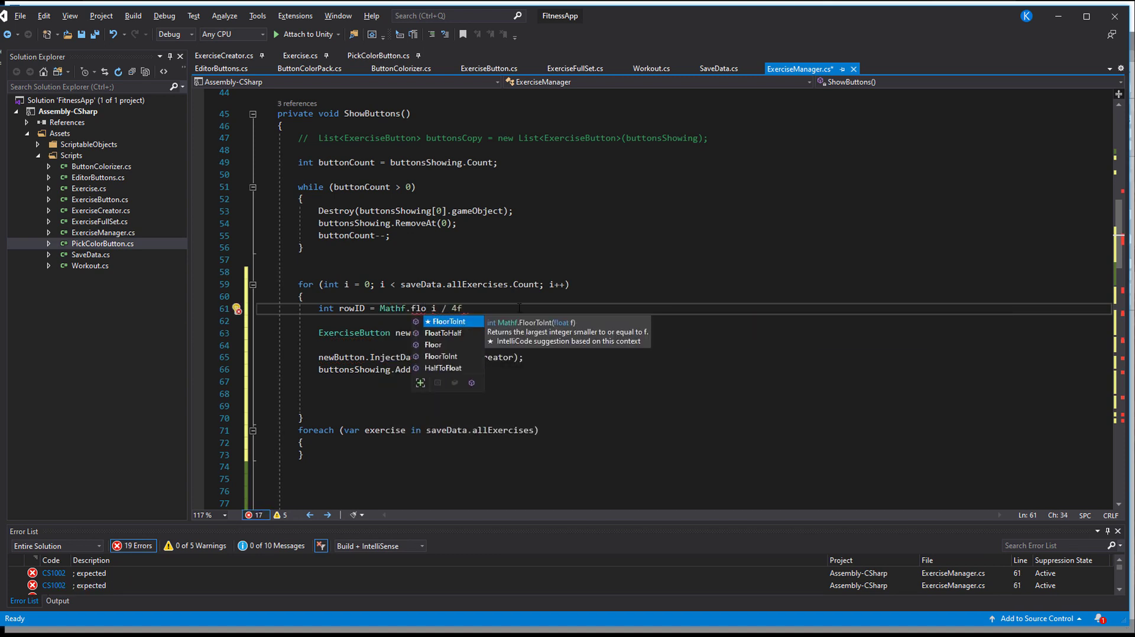
key(Tab)
text(()
key(End)
text();)
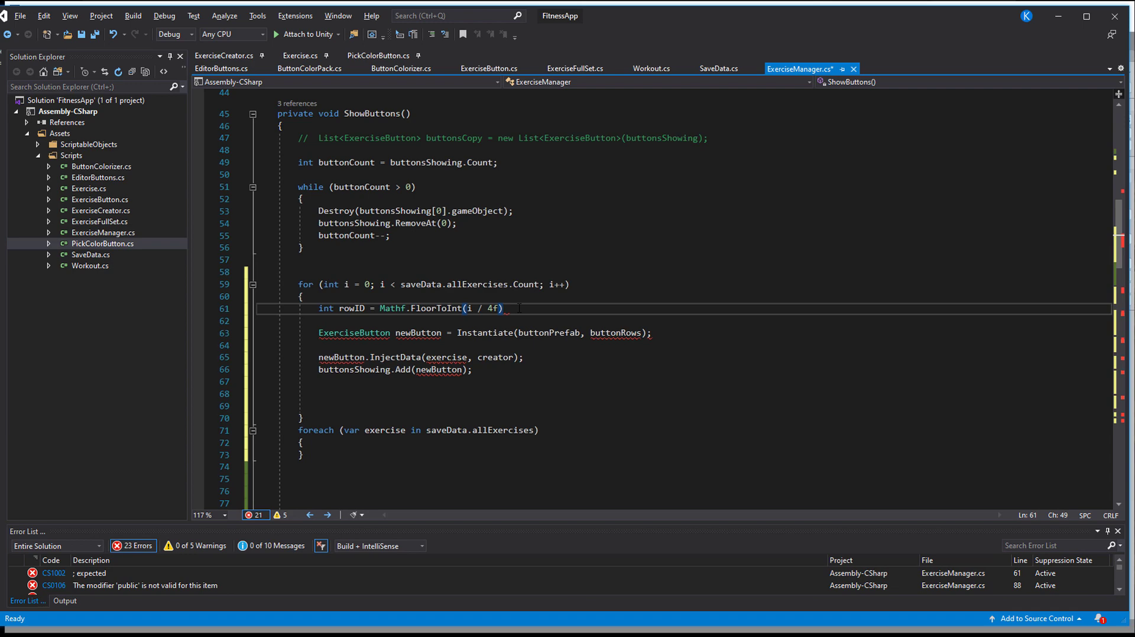
Index the parent argument of the Instantiate call as buttonRows[rowID].
click(709, 335)
key(Left)
key(Left)
text([i])
key(Left)
key(BackSpace)
text(rowID)
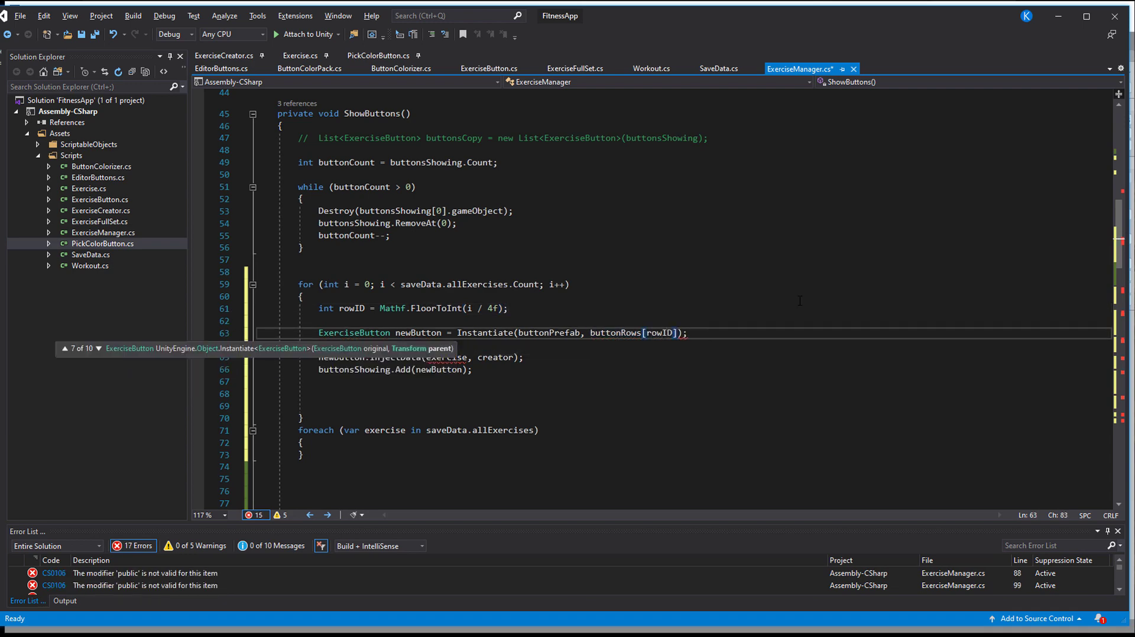
Replace the exercise argument of the InjectData call with saveData.allExercises[i].
double_click(446, 358)
text(saveData.allExercises[i])
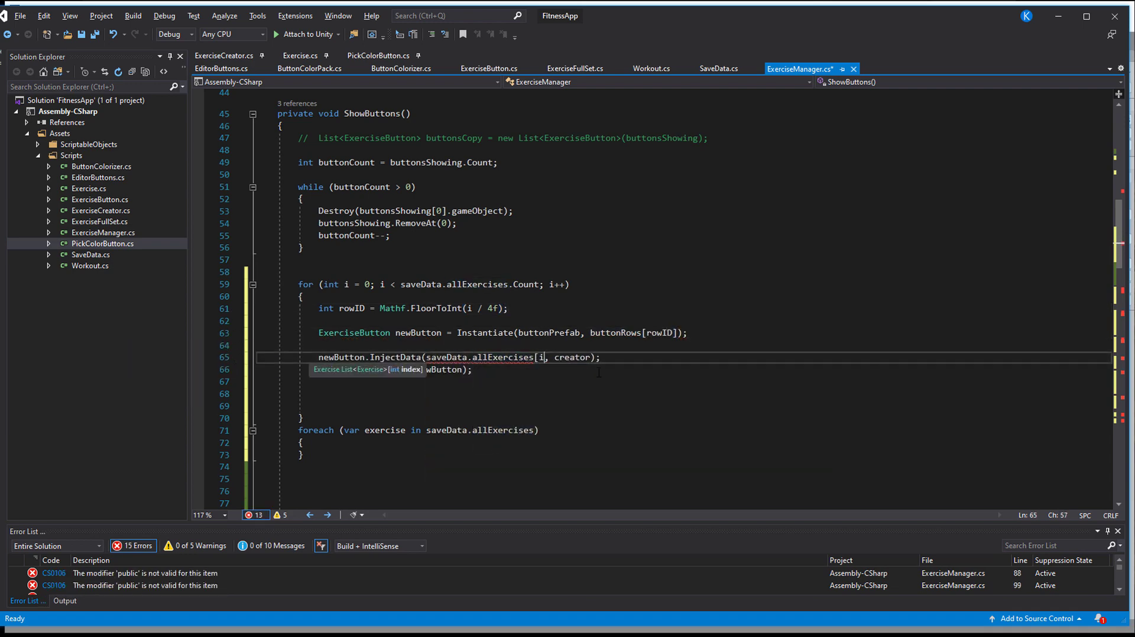
scroll(383, 360, down, 3)
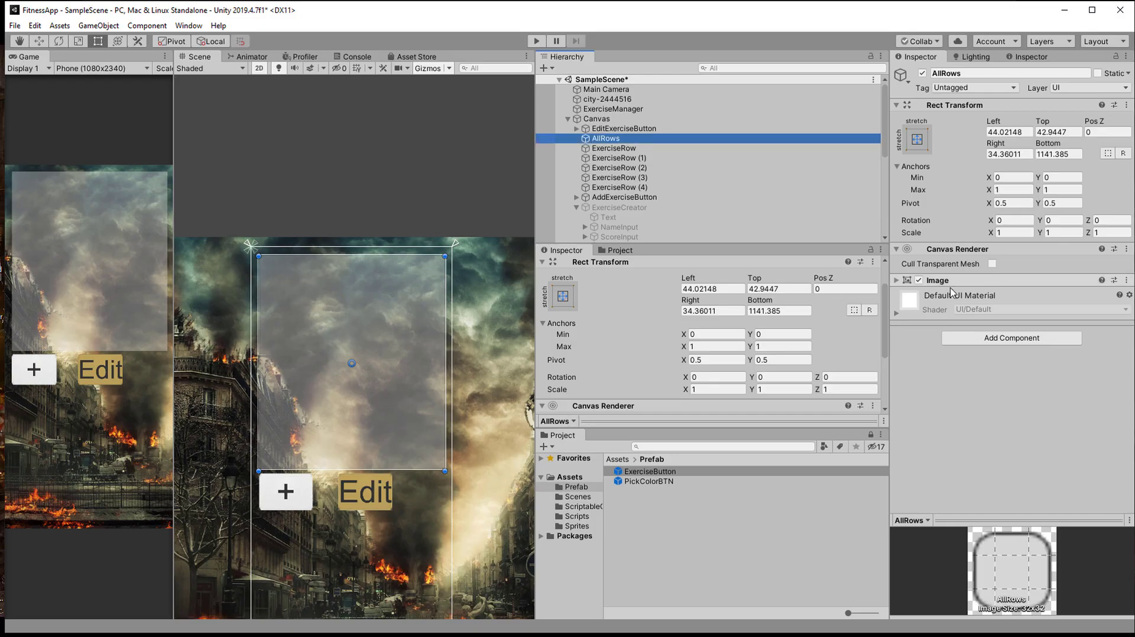
In Unity, place an ExerciseButton in each exercise row under AllRows and duplicate the one in ExerciseRow (1).
click(577, 168)
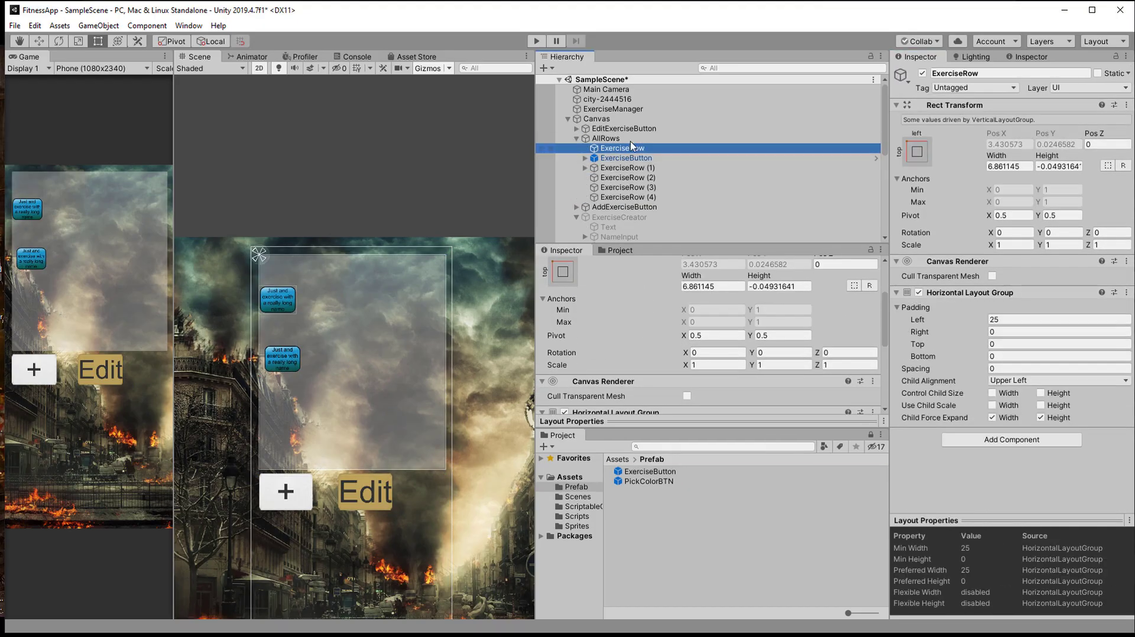
click(634, 157)
key(ctrl+d)
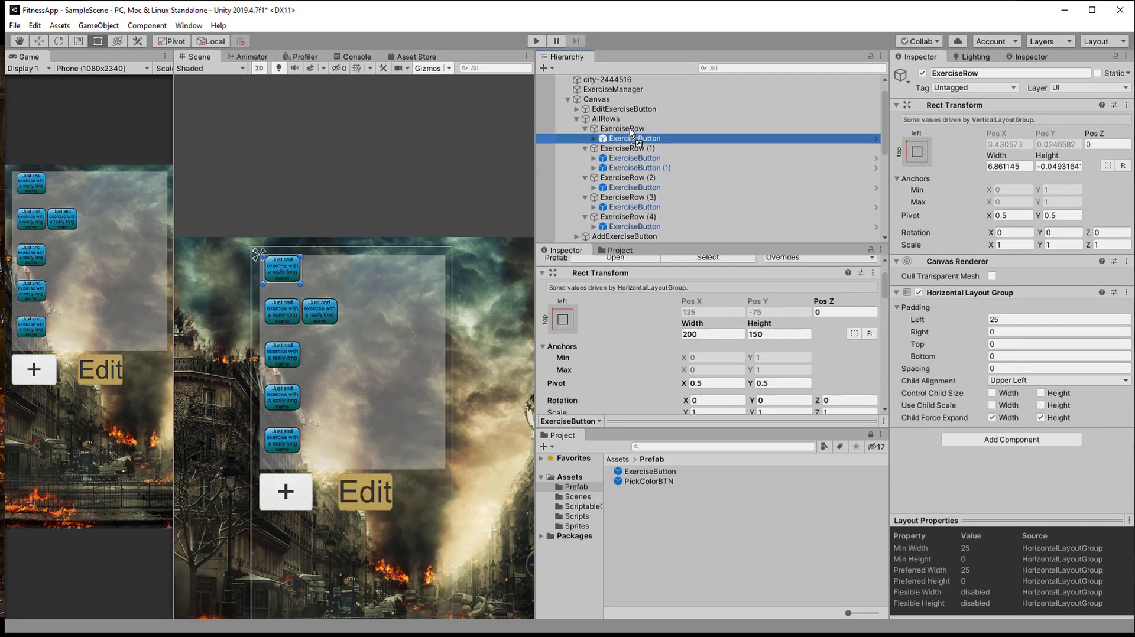
Add ExerciseRow (5) under AllRows and assign the exercise rows to the Exercise Manager's Button Rows.
drag(915, 321, 308, 459)
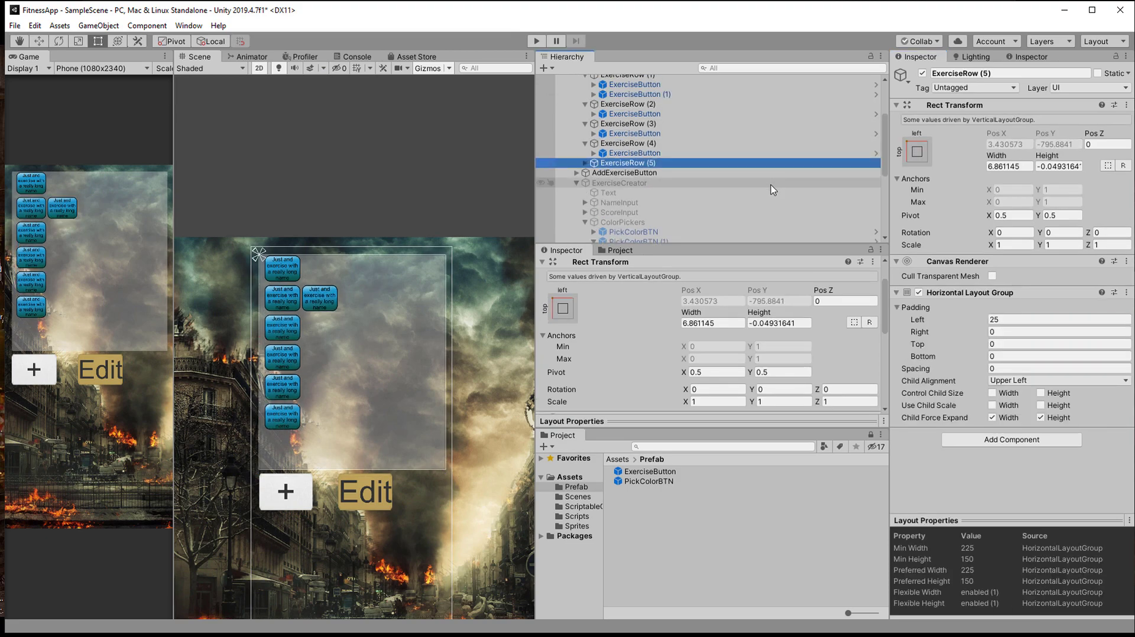
click(805, 215)
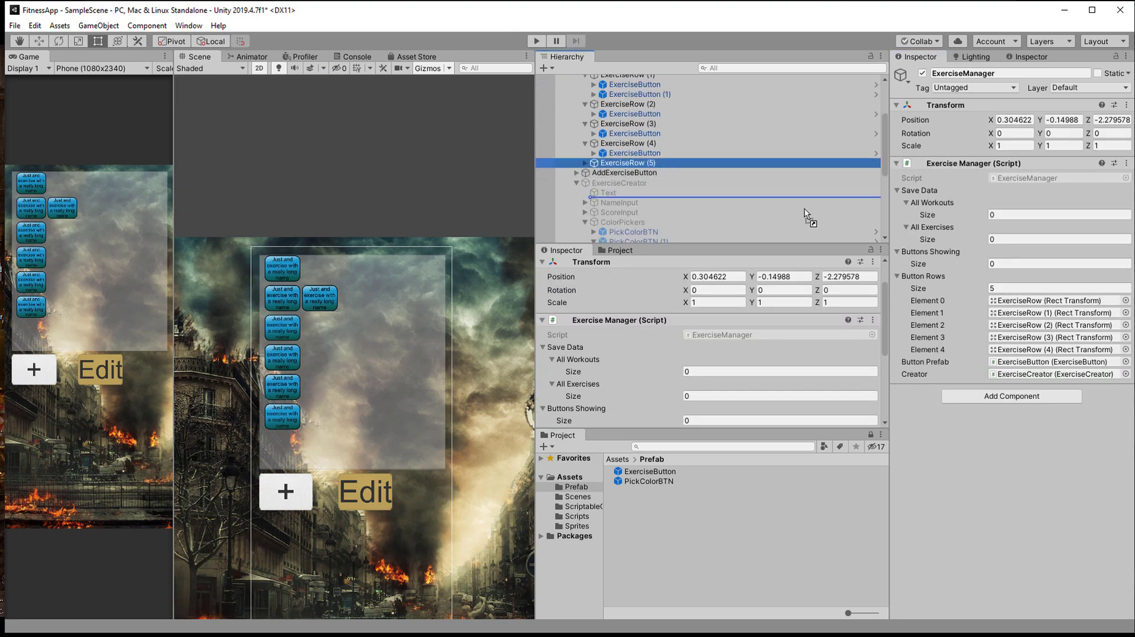
drag(948, 371, 940, 371)
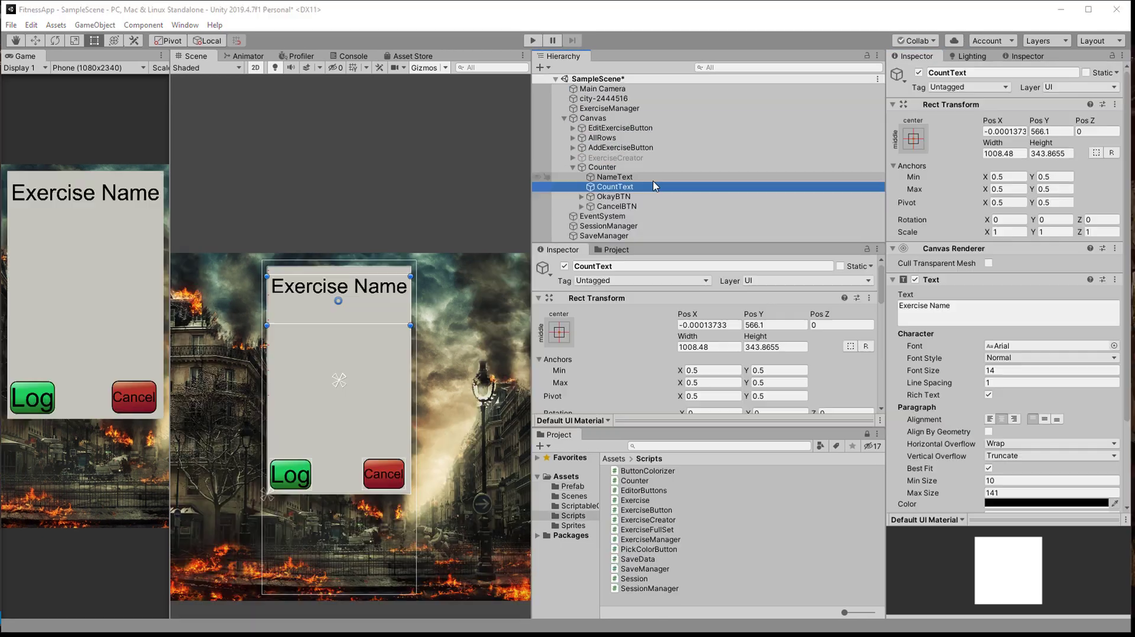
Rename the Counter panel's OkayBTN to LogBTN and set CountText's text to 190.
text(LogBTN)
key(Return)
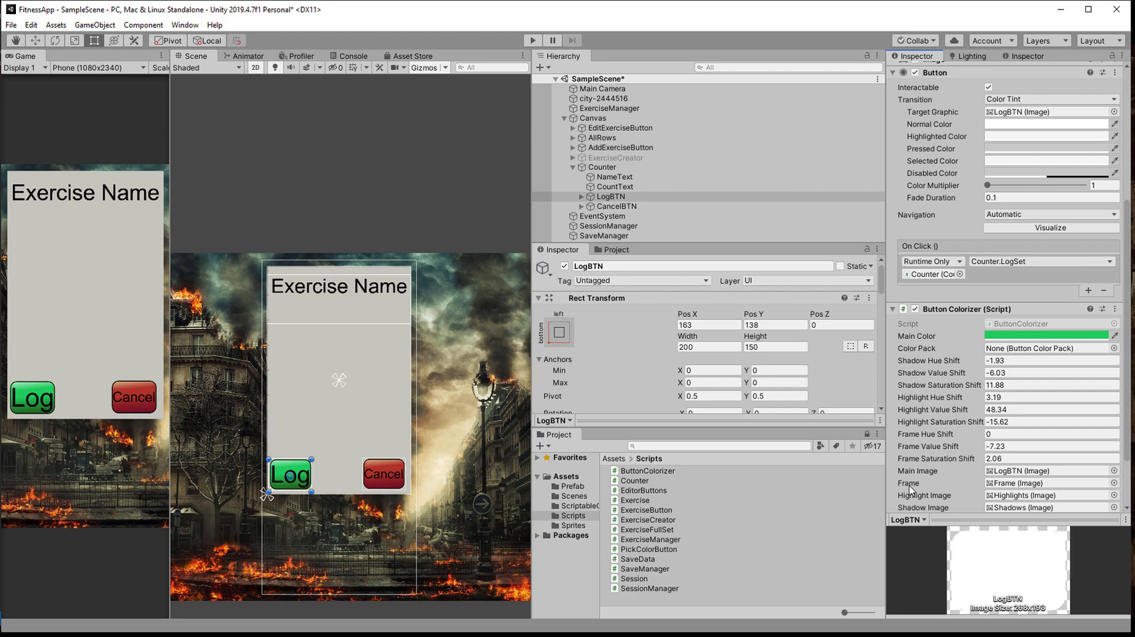
click(614, 186)
click(985, 210)
text(190)
Assign NameText and CountText to the Counter script's Name Text and Count Text references.
click(602, 167)
drag(615, 177, 1035, 449)
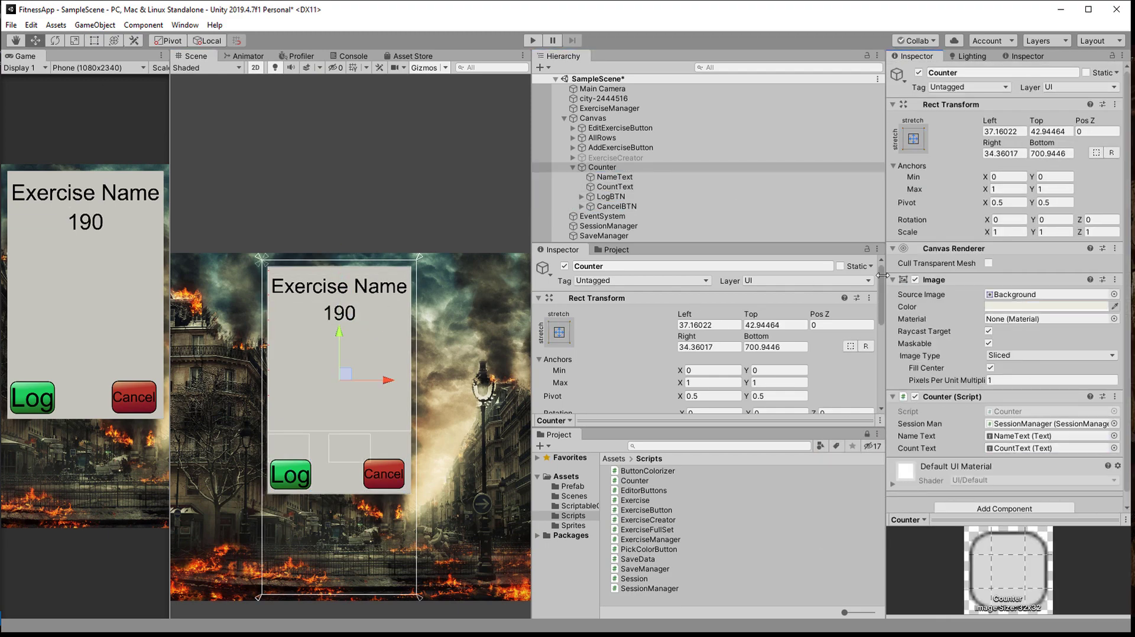
click(934, 279)
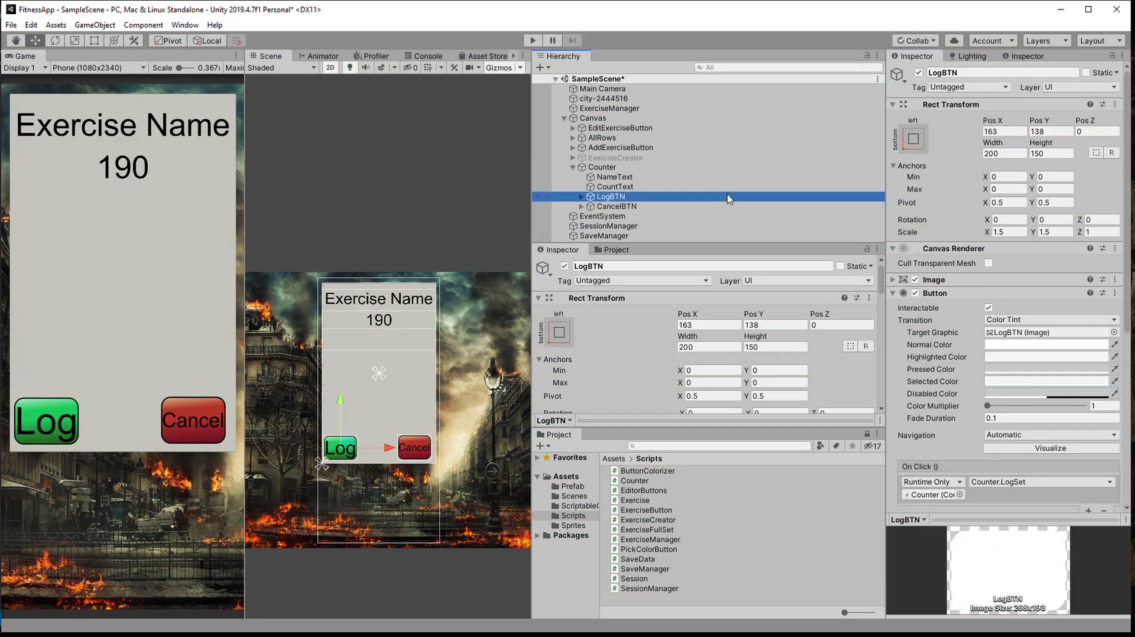
Duplicate LogBTN higher up in the Counter panel, name the copy Plus10BTN, and make another copy of it.
click(607, 217)
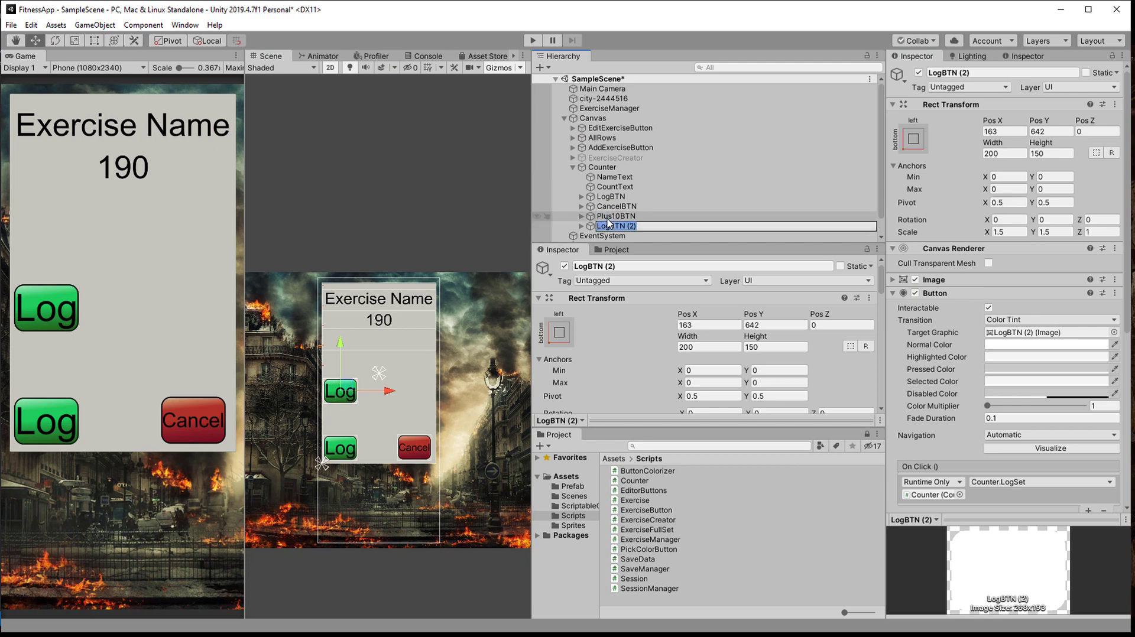
click(1057, 320)
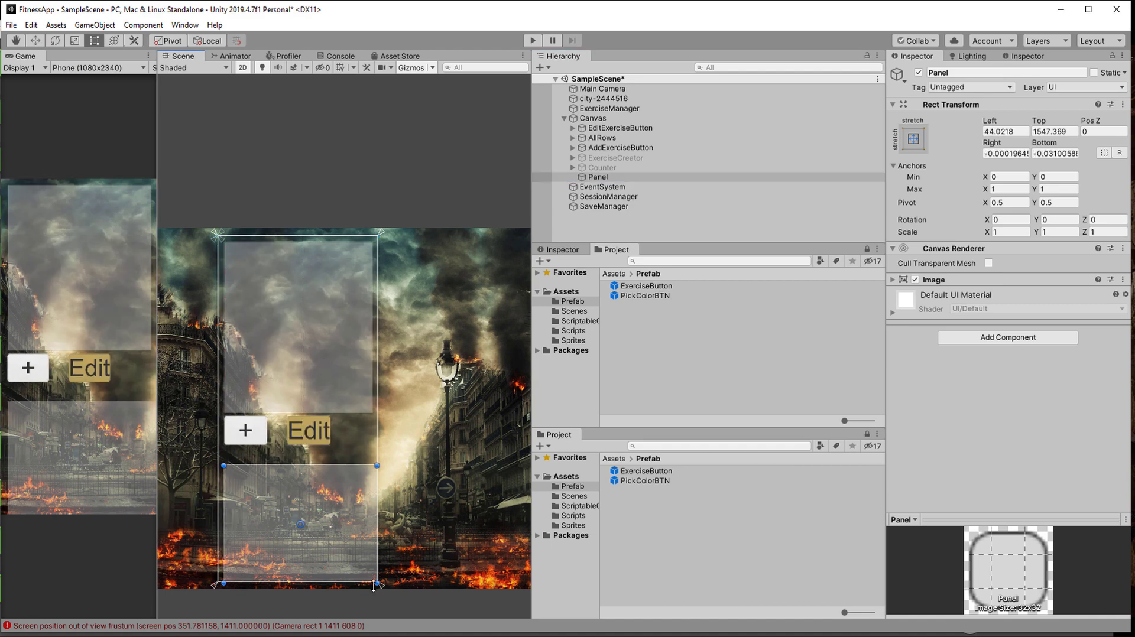
Rename the new Panel under Canvas to SessionInfo and add a child text reading "Score: 452".
click(650, 177)
text(SessionInfo)
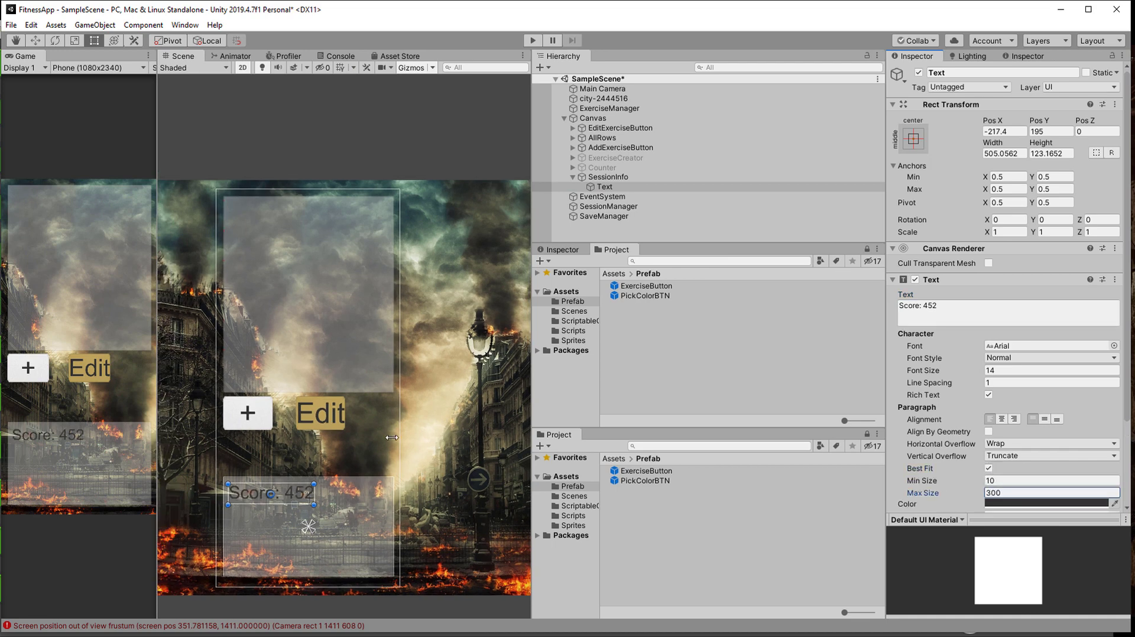
Set the score text's Horizontal Overflow to Overflow, disable Best Fit, and use font size 104.
click(1007, 443)
click(1020, 470)
click(950, 309)
Duplicate the score text, move the copy below it, and set its text to "Time: 2h 12m".
click(621, 187)
key(ctrl+d)
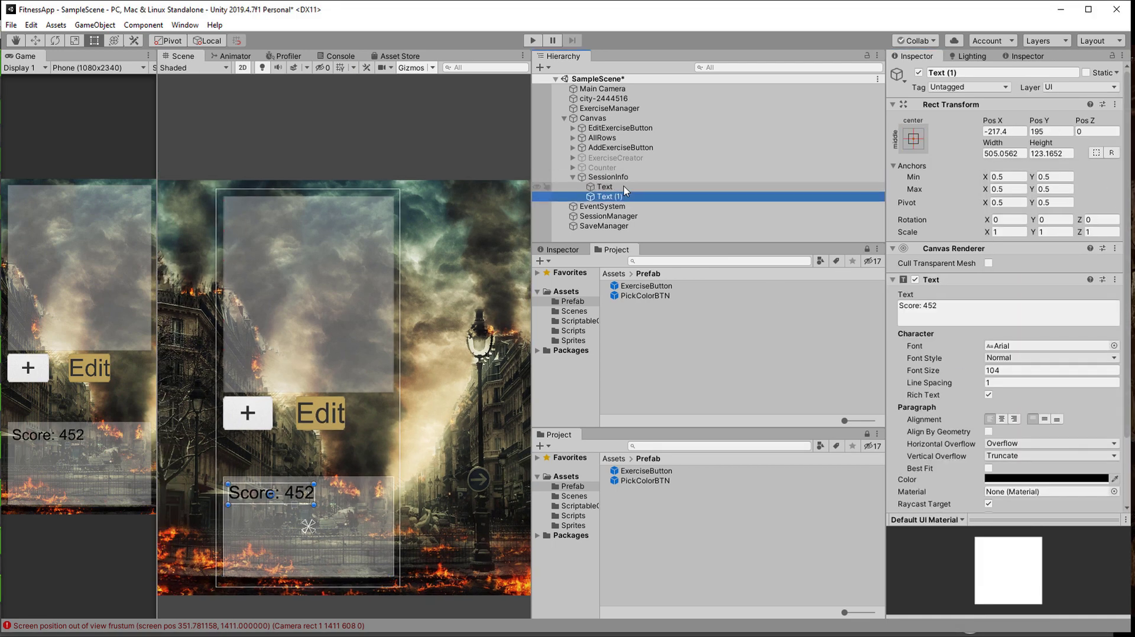
key(w)
drag(274, 451, 282, 477)
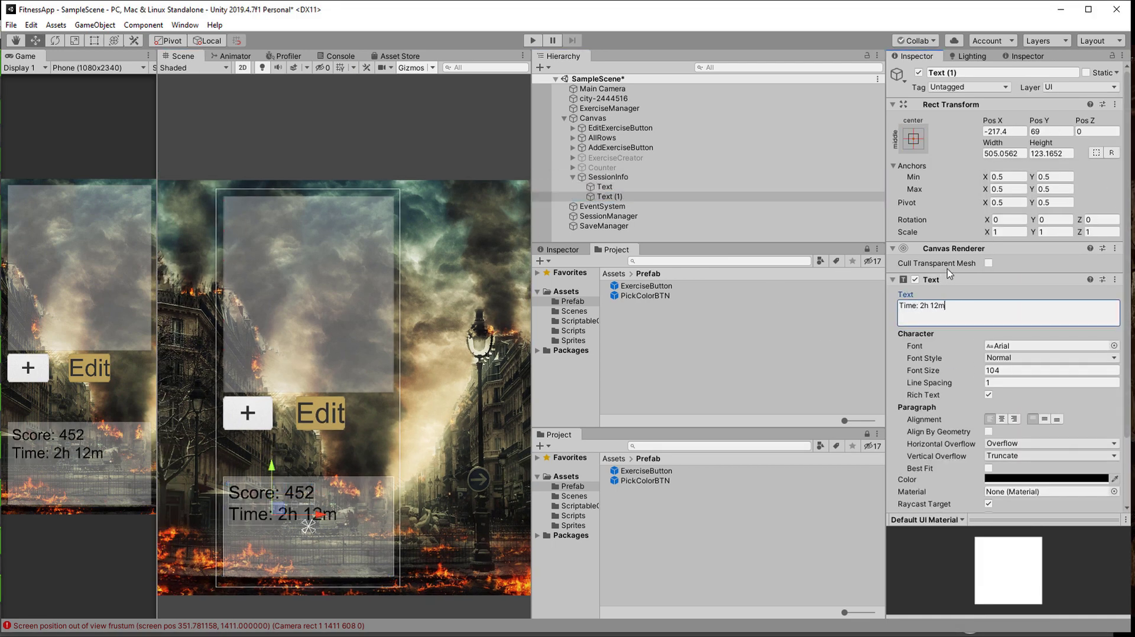
Rename the two texts under SessionInfo to SessionScoreText and SessionTimeText.
click(628, 187)
key(F2)
text(SessionScoreText)
key(Return)
key(Down)
key(F2)
text(SessionTimeText)
key(Return)
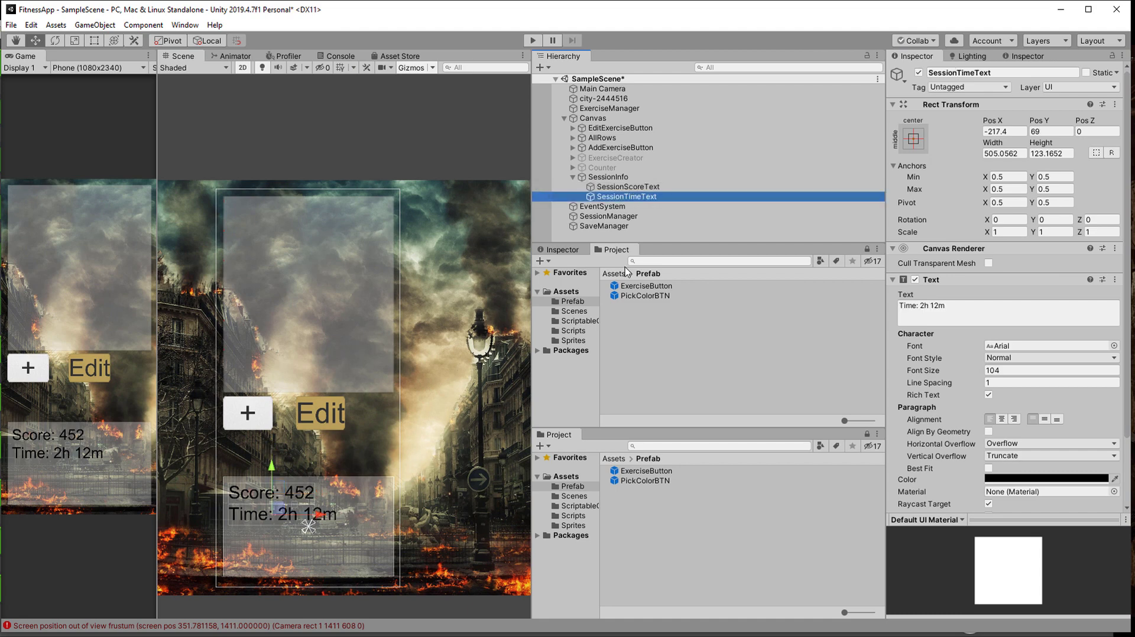
Add a UI Panel under SessionTimeText and stretch it across the lower part of the SessionInfo panel.
right_click(597, 200)
click(769, 597)
key(t)
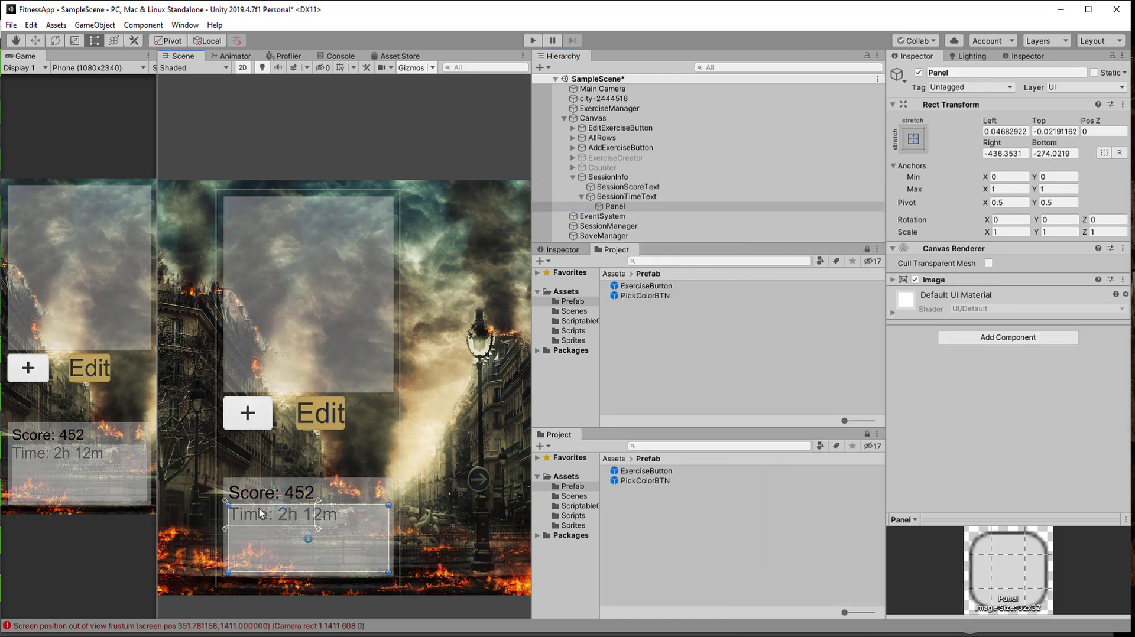
Adjust the new panel's image color opacity and add a Horizontal Layout Group to it.
click(893, 280)
click(1041, 307)
drag(1034, 427, 1027, 427)
click(1124, 177)
click(1004, 440)
text(ho)
key(Return)
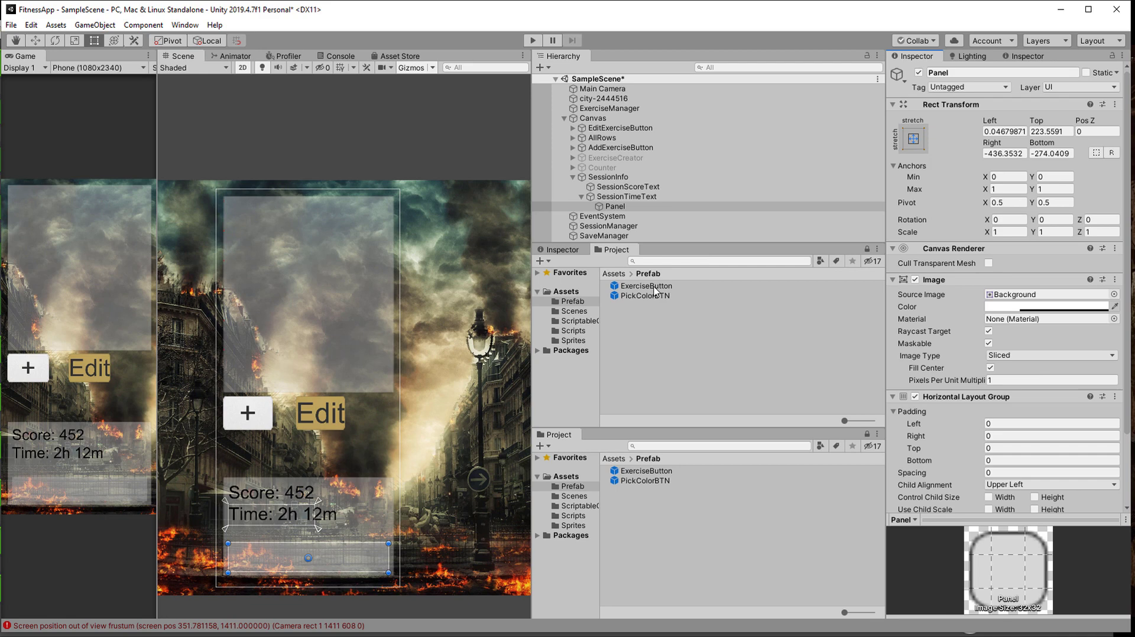
right_click(638, 206)
click(797, 439)
click(1031, 307)
click(1031, 319)
click(1121, 171)
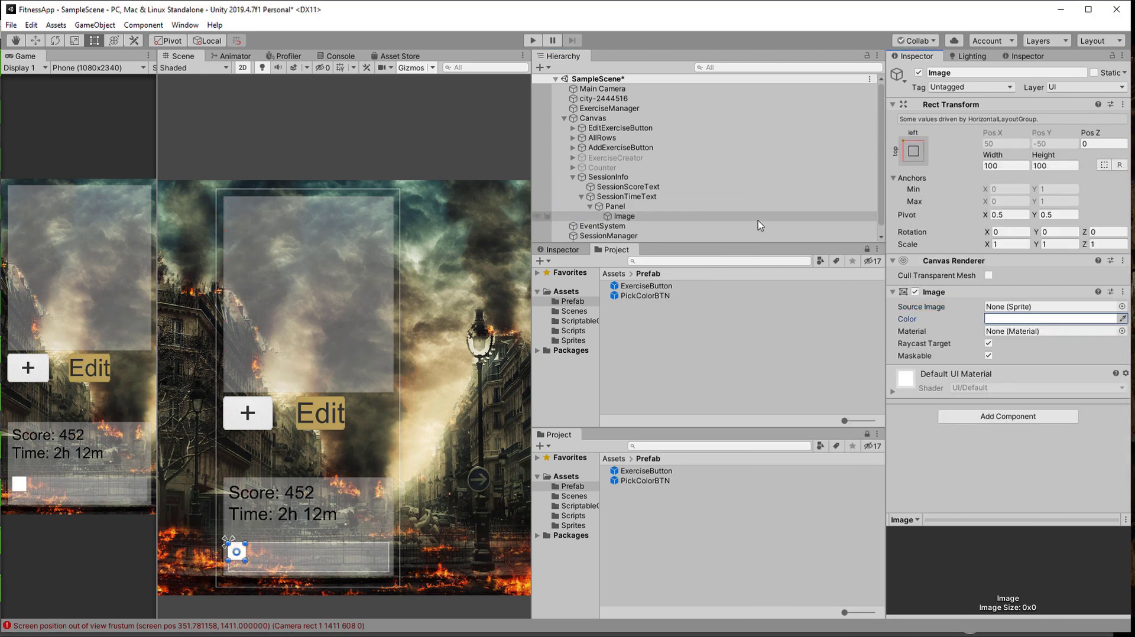
click(754, 219)
key(Delete)
Place an instance of the ExerciseButton prefab inside the panel under SessionTimeText.
right_click(731, 205)
drag(646, 470, 622, 208)
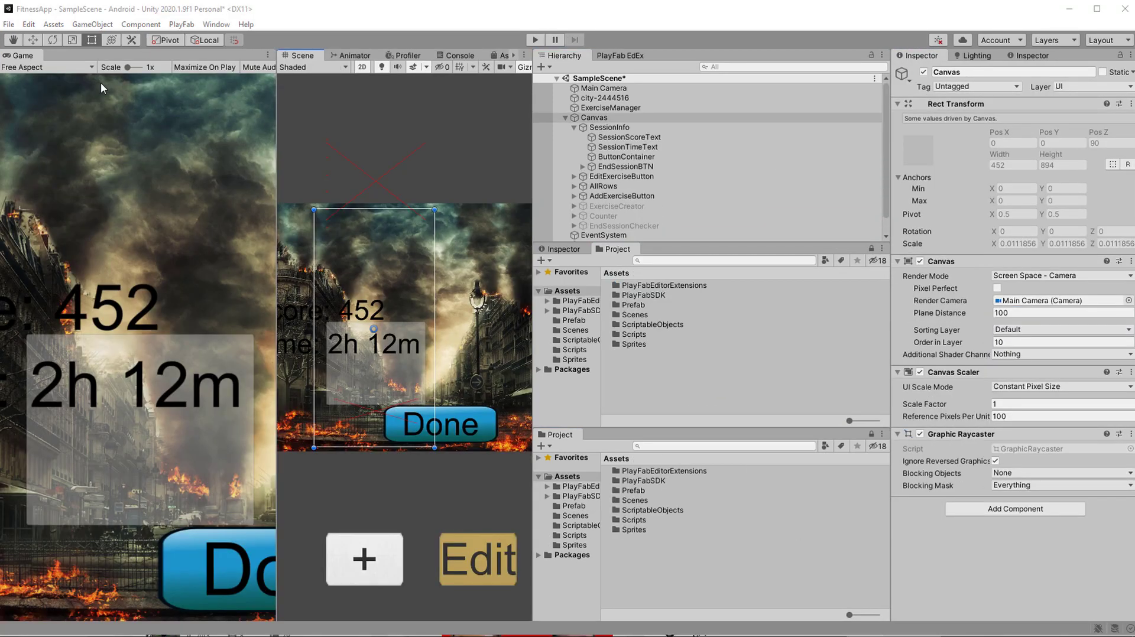
Set the Editor Theme to Dark in the Unity preferences.
click(9, 24)
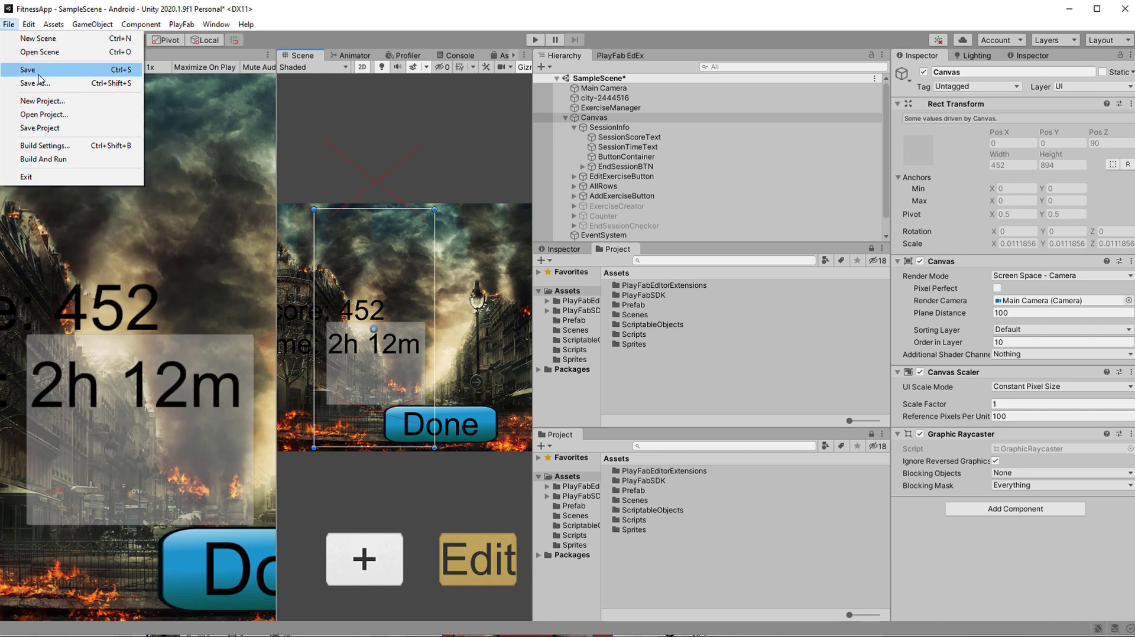
mouse_move(29, 25)
click(45, 397)
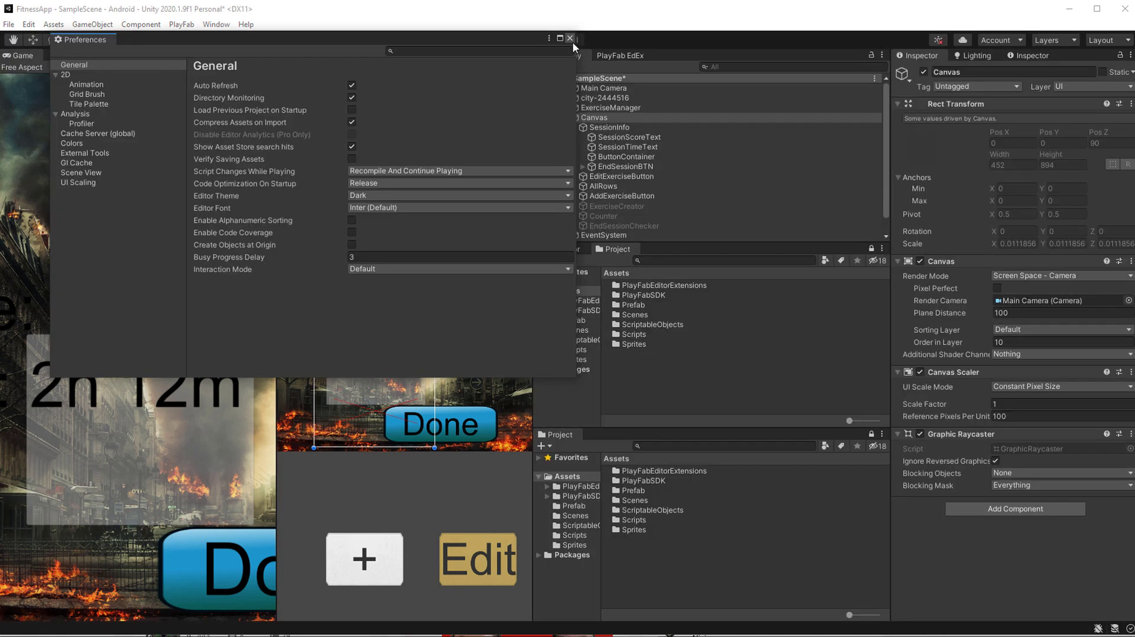
click(569, 38)
Resize the AllRows panel to fit above the score text, with a Bottom offset of about 571, and save the scene.
scroll(373, 301, down, 3)
scroll(374, 302, up, 3)
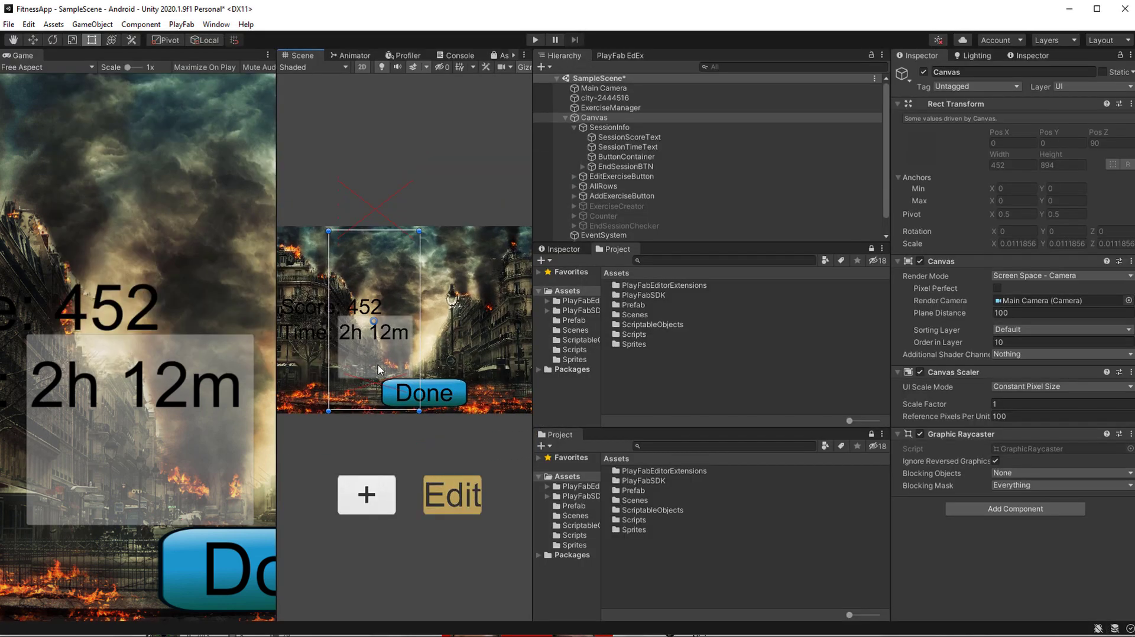
click(377, 379)
click(377, 208)
drag(372, 180, 405, 297)
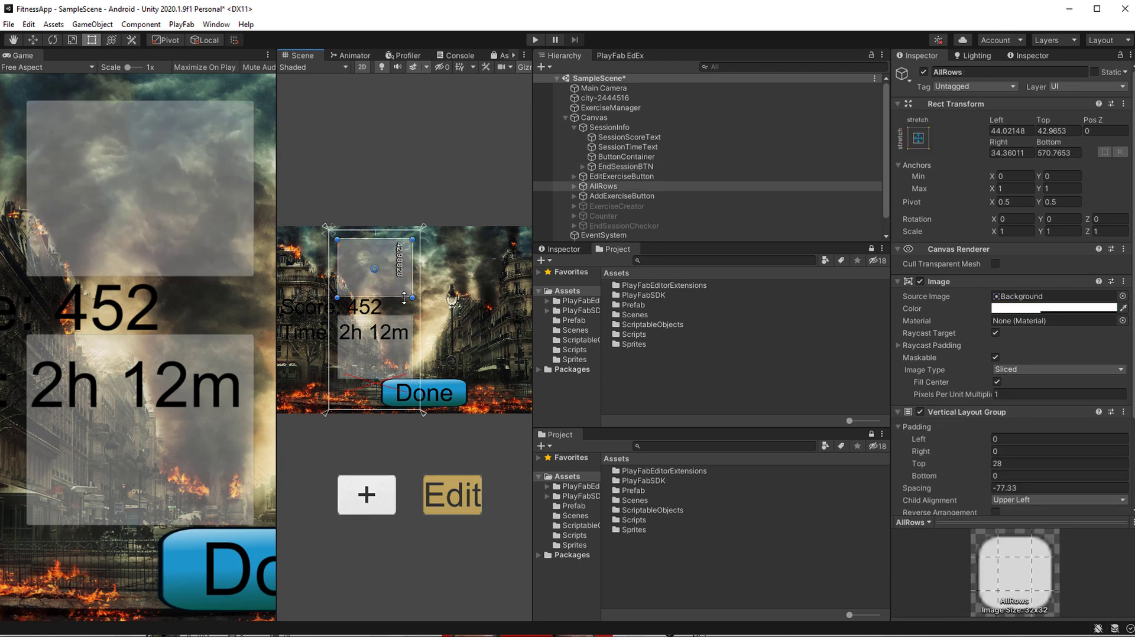
click(363, 390)
key(ctrl+s)
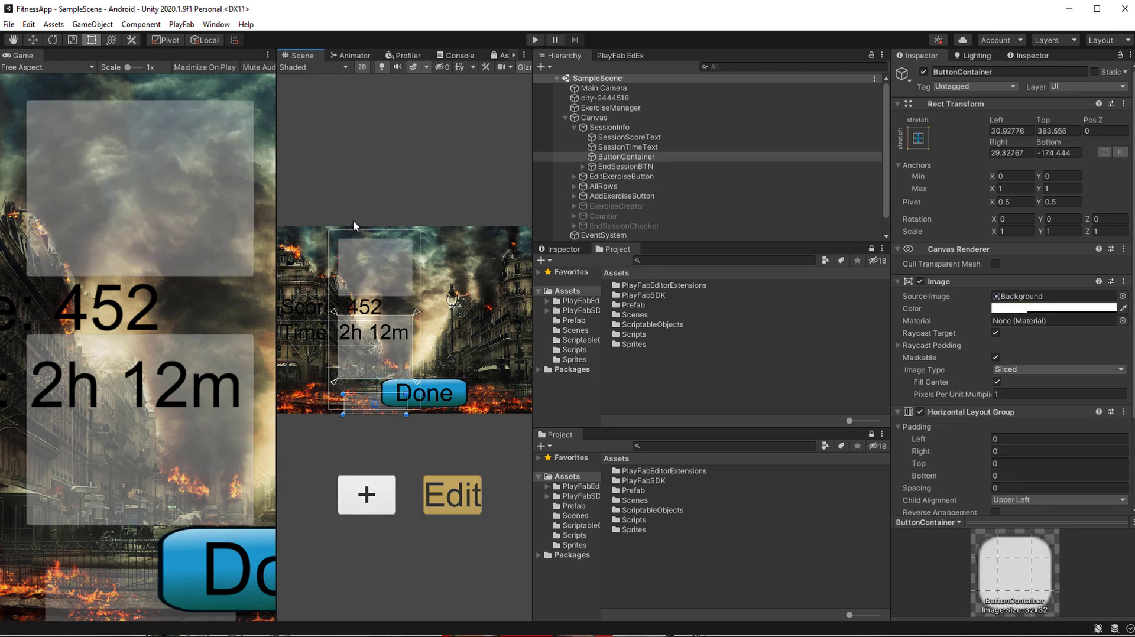
Shift the lower and upper edges of the SessionInfo panel downward within the canvas.
click(378, 365)
drag(392, 379, 393, 390)
drag(390, 317, 396, 334)
Shrink the SessionScoreText and SessionTimeText boxes together to about 347 by 59, aligned inside the lower translucent panel.
click(363, 323)
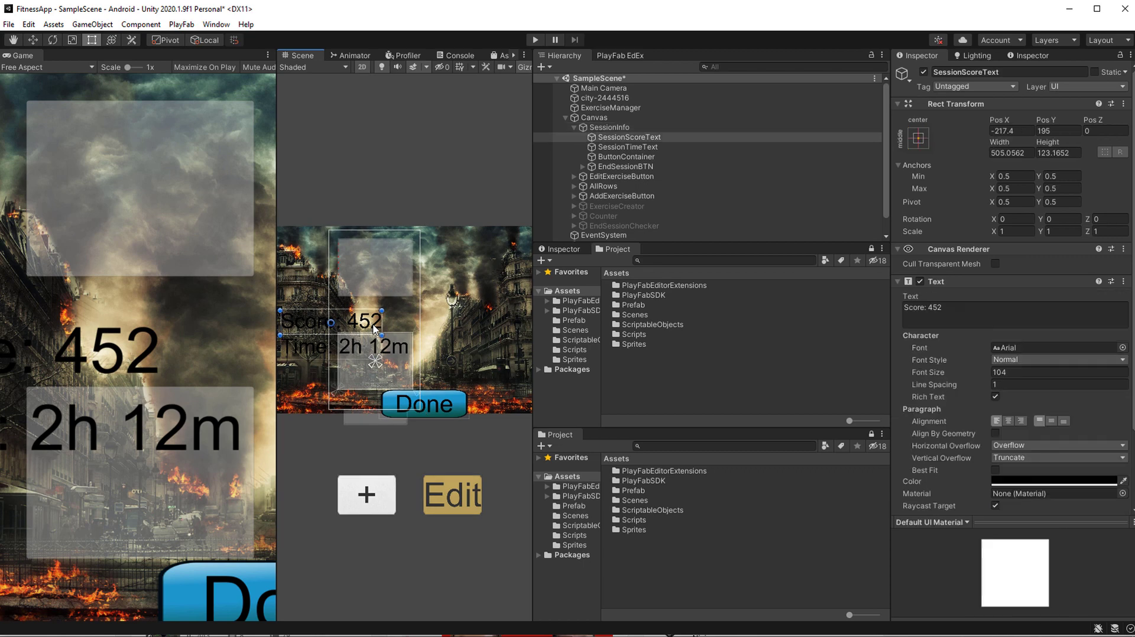
scroll(367, 329, up, 3)
middle_drag(366, 329, 400, 335)
shift+click(330, 383)
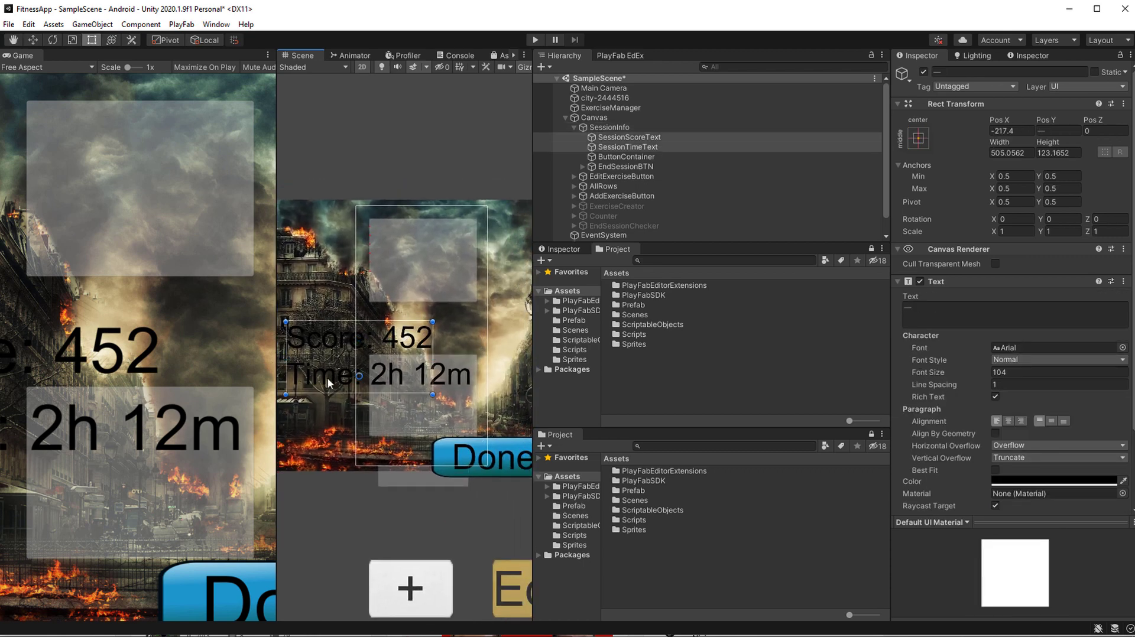
drag(285, 321, 473, 365)
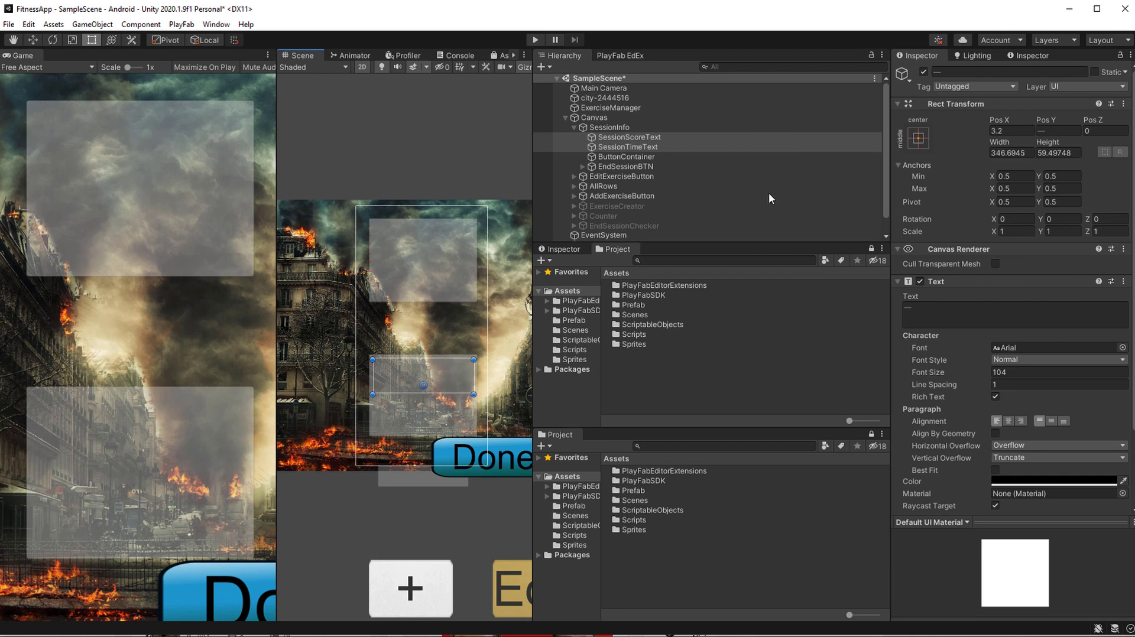
Set the vertical overflow of both session texts to Overflow and reduce their font size until both lines fit the panel.
click(1069, 458)
click(1031, 486)
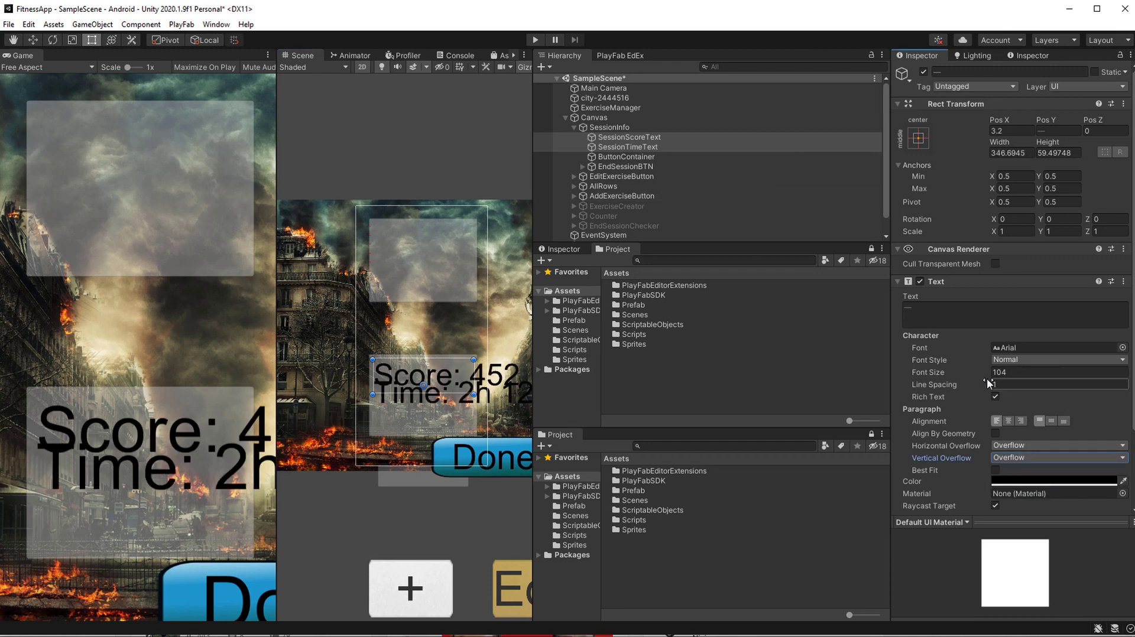
drag(958, 374, 923, 374)
Resize ButtonContainer to sit beneath the time text inside the SessionInfo panel, with Top about 183 and Bottom about 24.
click(644, 158)
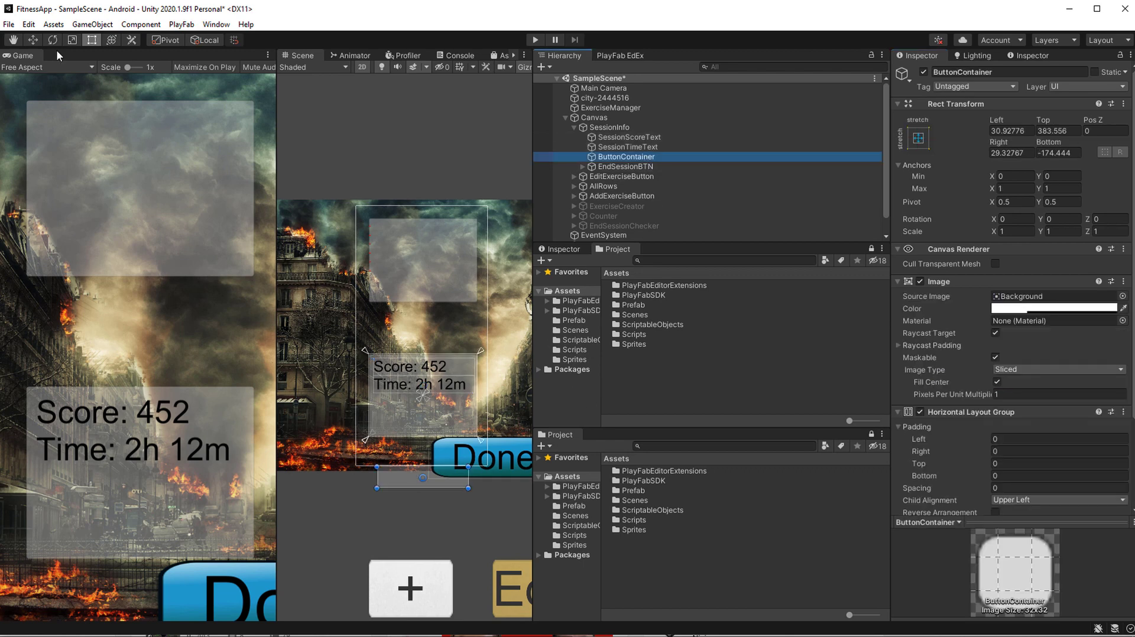
drag(403, 471, 394, 407)
drag(408, 487, 409, 434)
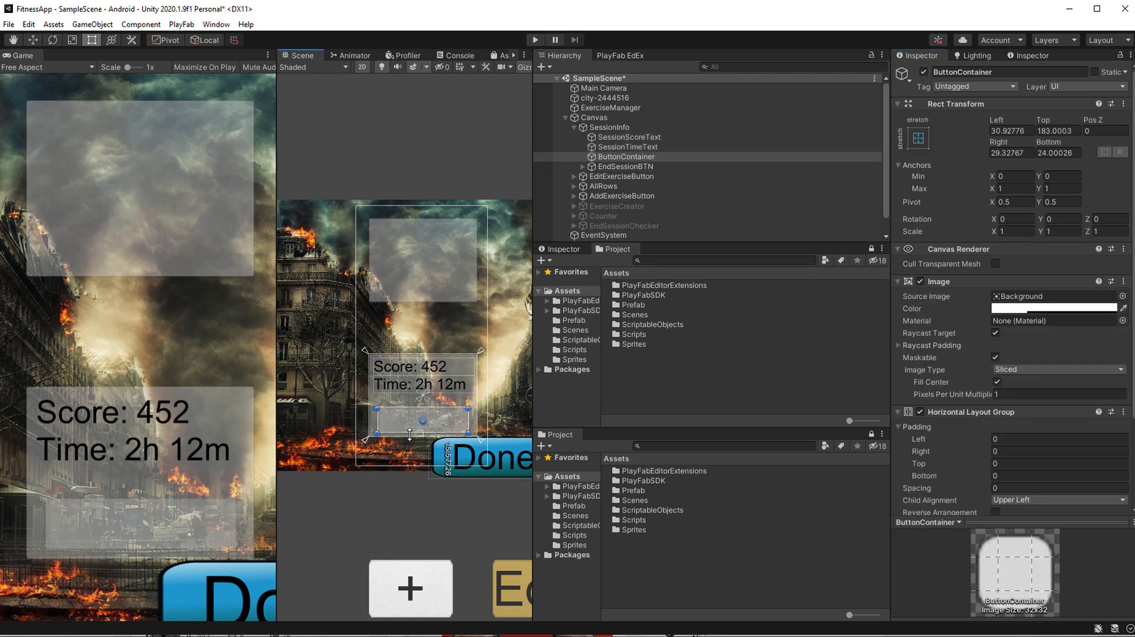
Move EndSessionBTN directly beneath the SessionInfo panel and shrink it to roughly the panel's width.
click(482, 459)
click(39, 40)
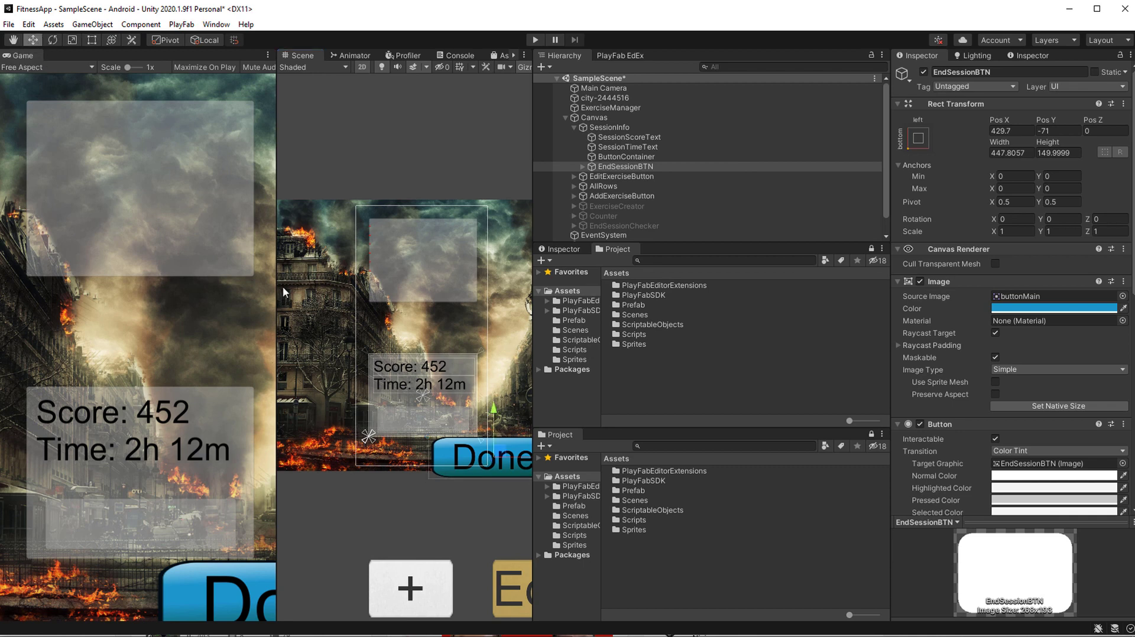
drag(511, 459, 453, 447)
key(t)
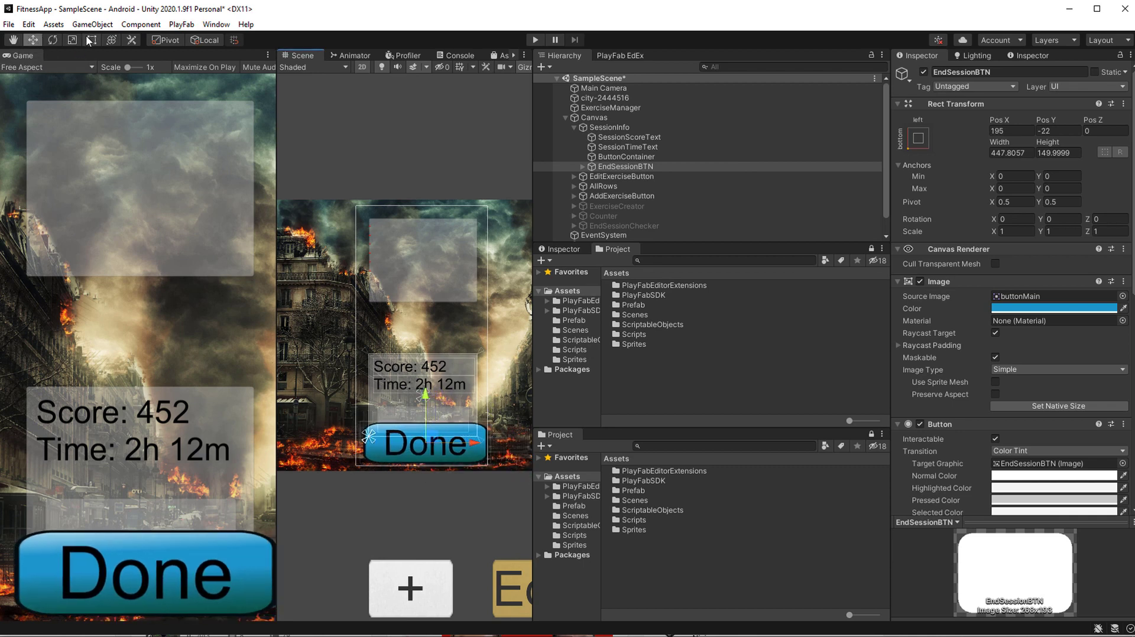
drag(359, 423, 368, 437)
drag(489, 454, 476, 454)
Activate EndSessionChecker and resize its child Panel into a small confirmation box over the session info area.
click(616, 224)
click(923, 72)
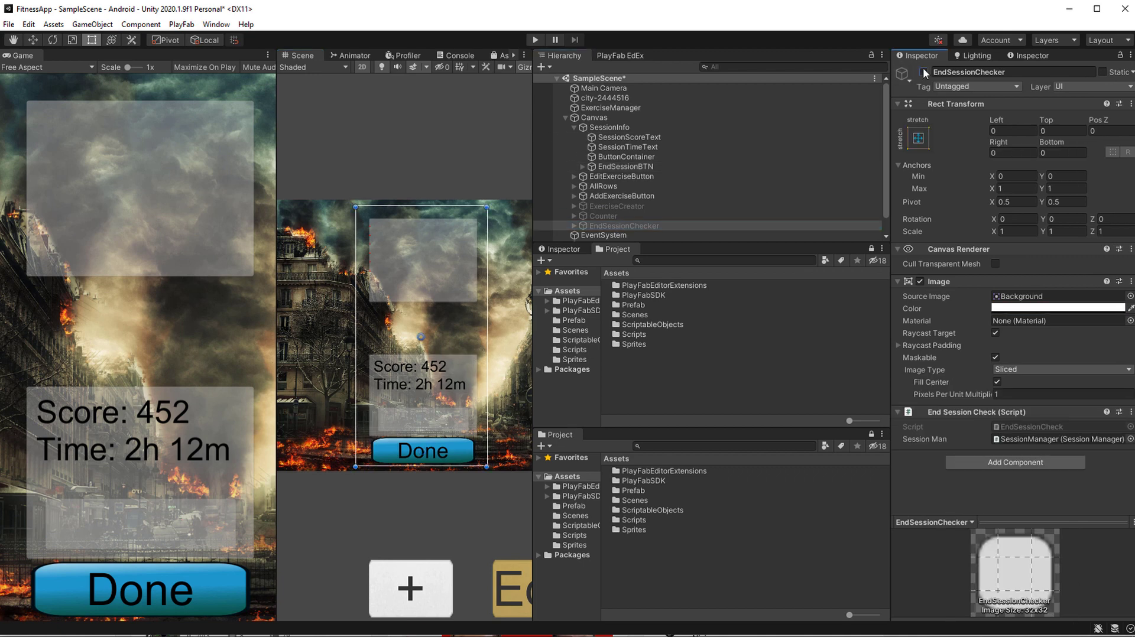
scroll(360, 533, down, 4)
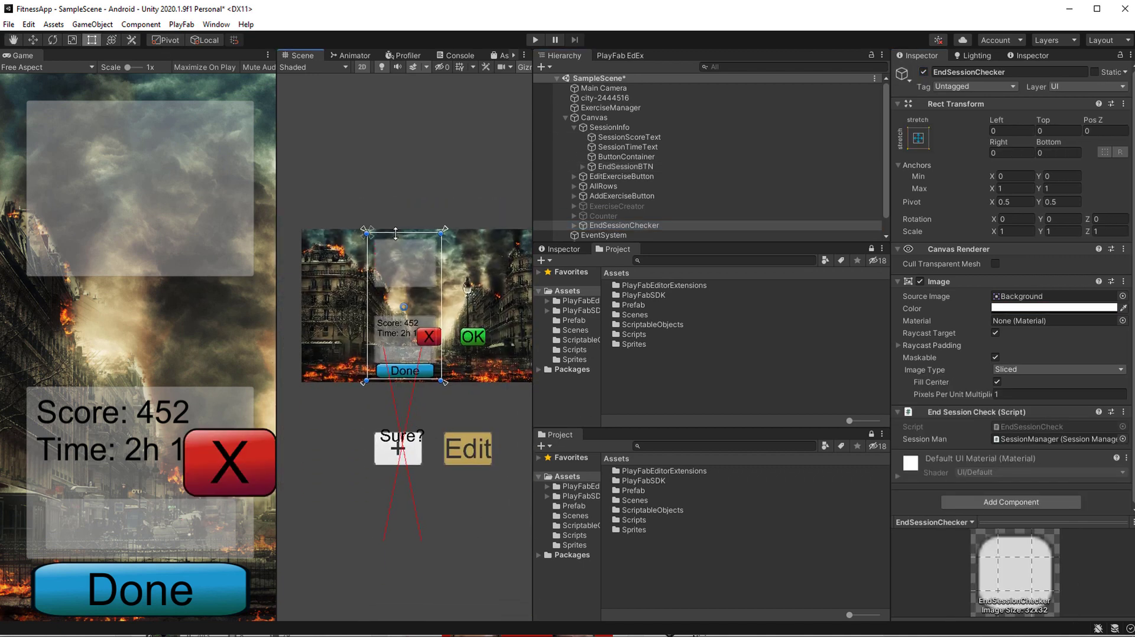
scroll(393, 384, up, 1)
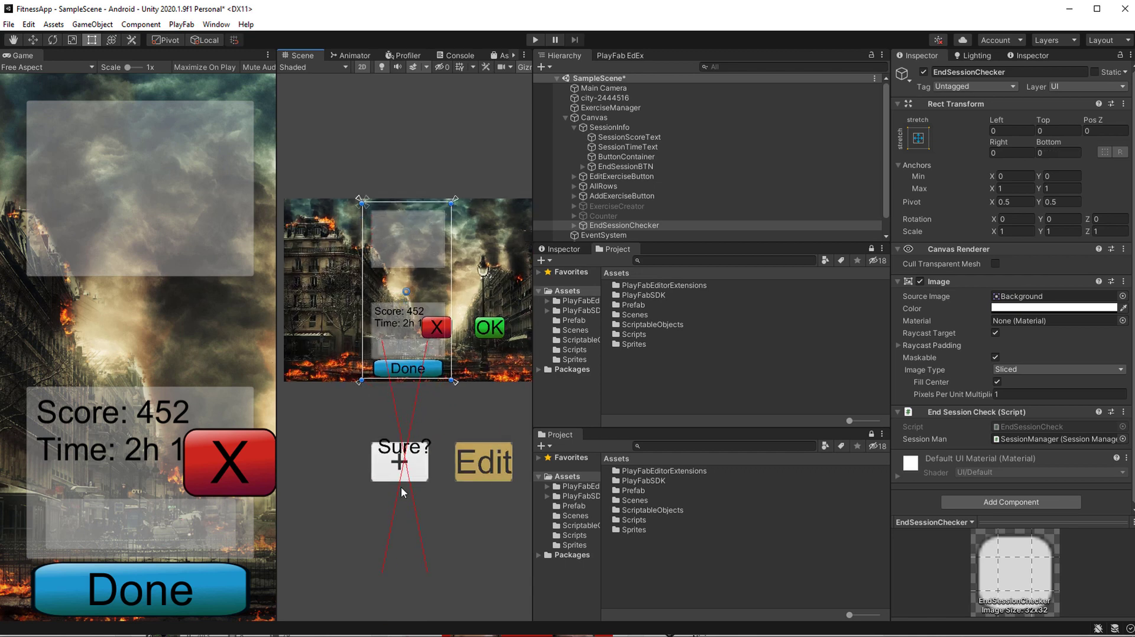
click(572, 225)
scroll(573, 229, down, 1)
click(606, 207)
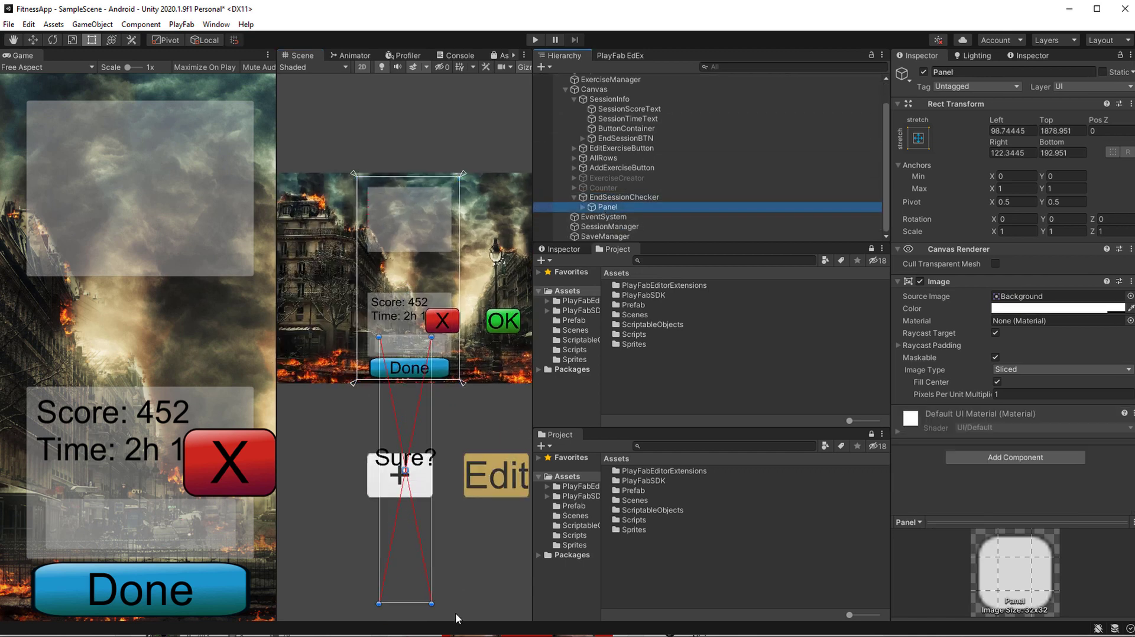
drag(432, 604, 396, 325)
Move and shrink the red X button so it fits beneath the Sure? text inside the confirmation panel.
scroll(433, 300, up, 2)
click(464, 338)
click(35, 40)
key(t)
scroll(384, 331, up, 2)
scroll(393, 324, down, 4)
Place OkayBTN beside the red X button in the confirmation panel and shrink it to about 139 by 117.
scroll(387, 325, up, 7)
middle_drag(433, 307, 349, 320)
click(511, 349)
scroll(461, 324, down, 3)
click(29, 41)
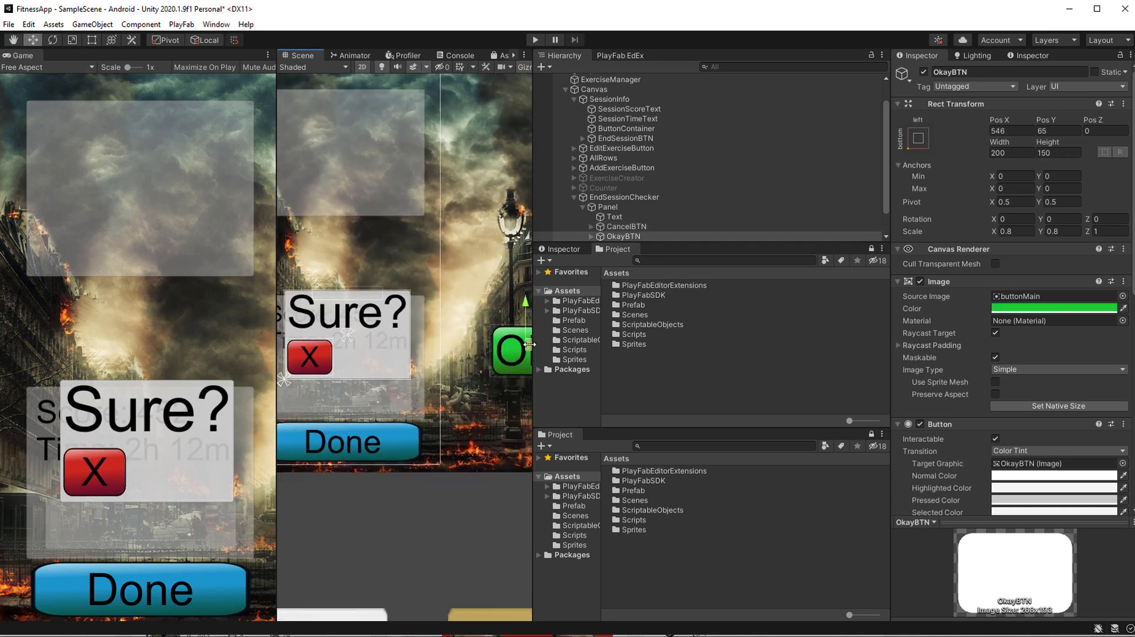
drag(530, 344, 387, 352)
click(96, 41)
click(34, 39)
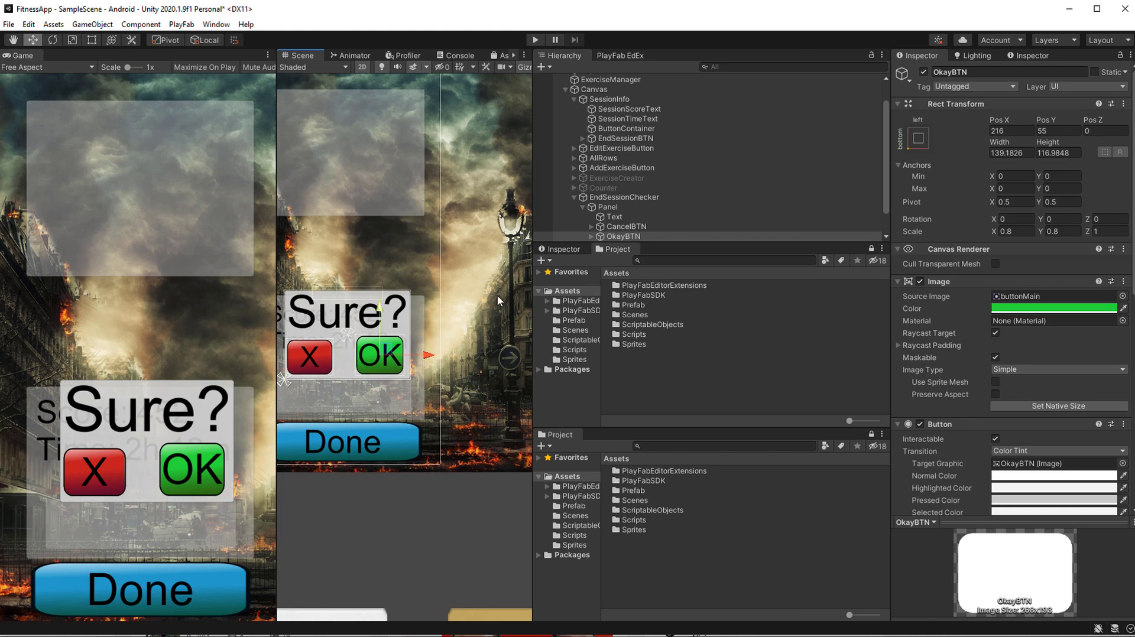
Deactivate the EndSessionChecker object.
scroll(498, 300, down, 3)
click(674, 197)
click(923, 73)
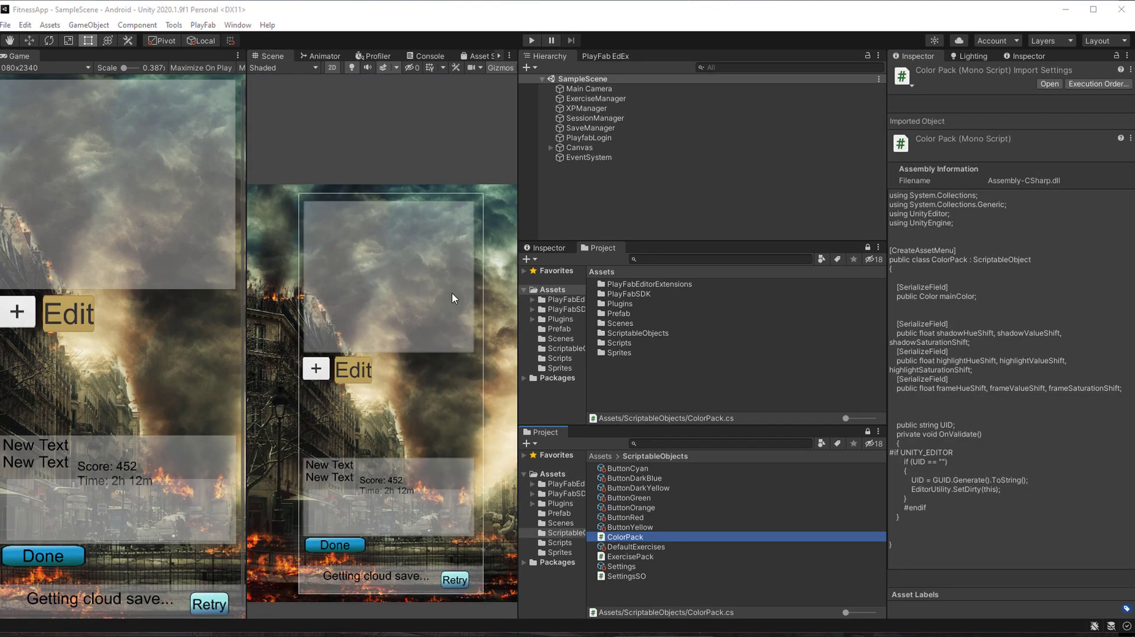
In the Settings asset, set the three levels to Slimy Fart 0, Bread Soaked in dishwater 1000 and A sock lying next to the road 3000.
click(685, 109)
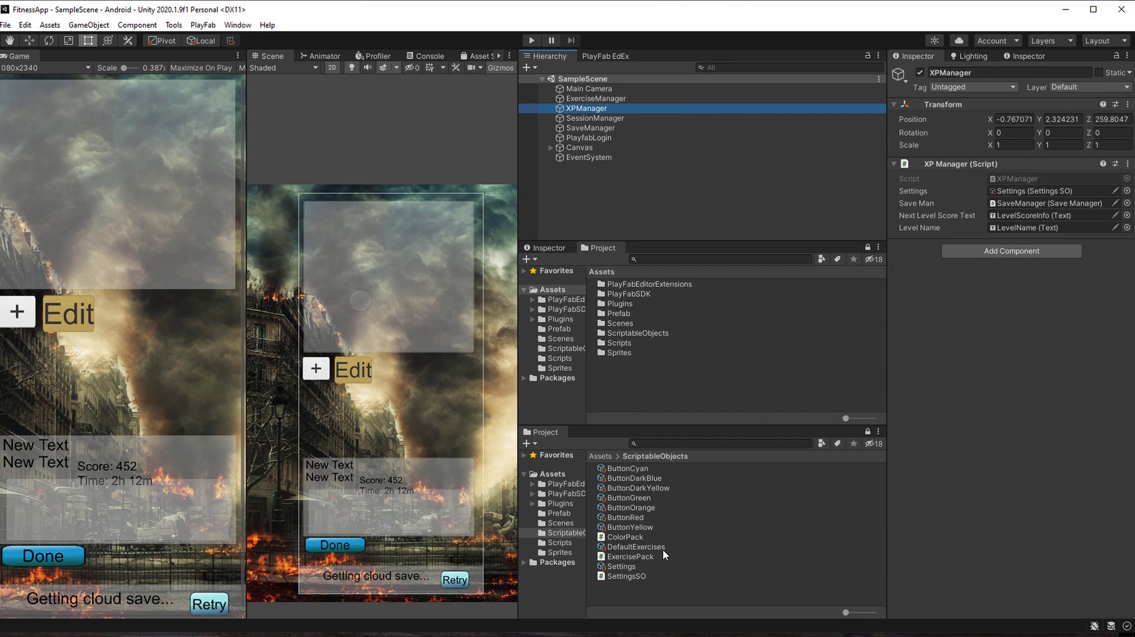
click(621, 566)
click(972, 130)
text(Slimy Fart 0)
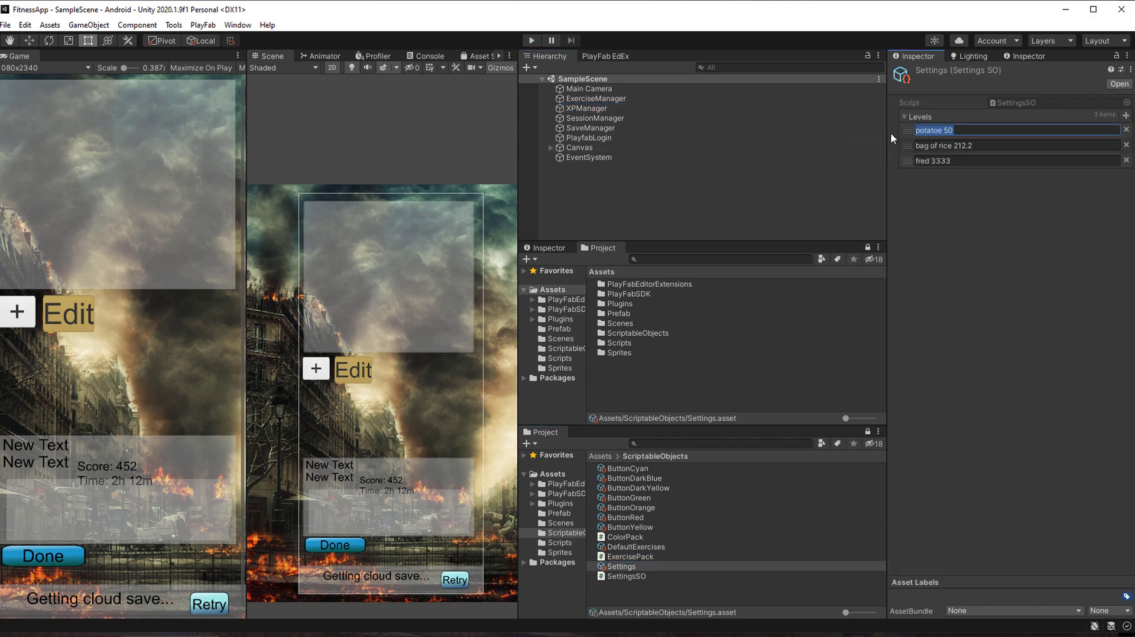
key(Tab)
text(Bread Soaked )
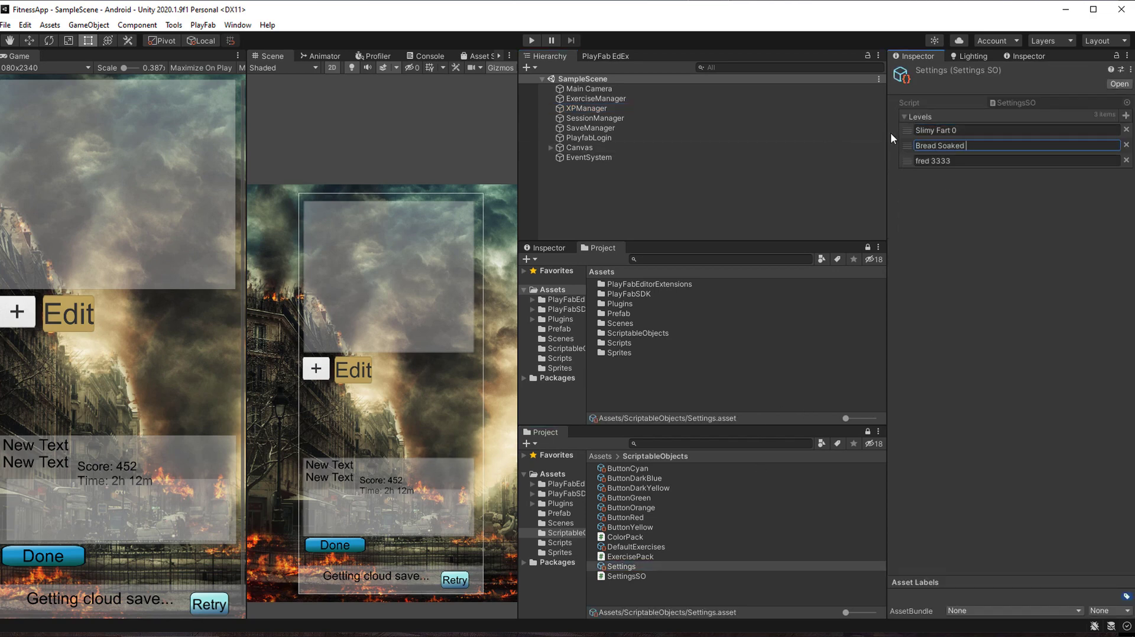
text(in dishwater 1000)
key(Tab)
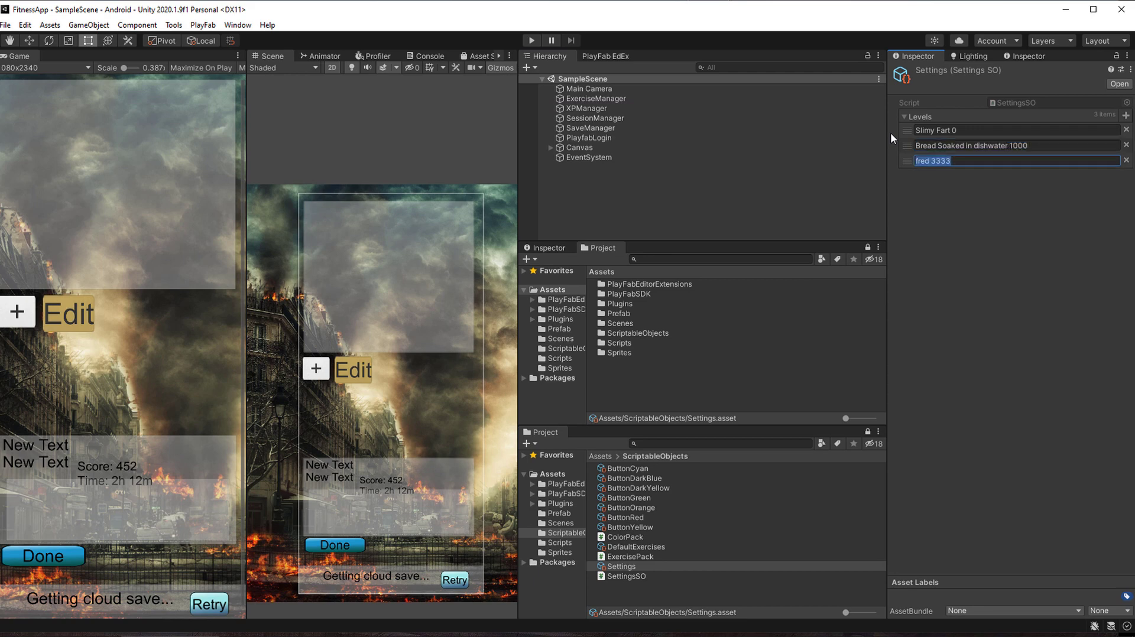
text(A sock lying next to the road 3000)
Extend the Levels list with empty entries to 30 items.
triple_click(1125, 117)
triple_click(1125, 117)
double_click(1125, 117)
double_click(1125, 116)
click(1005, 174)
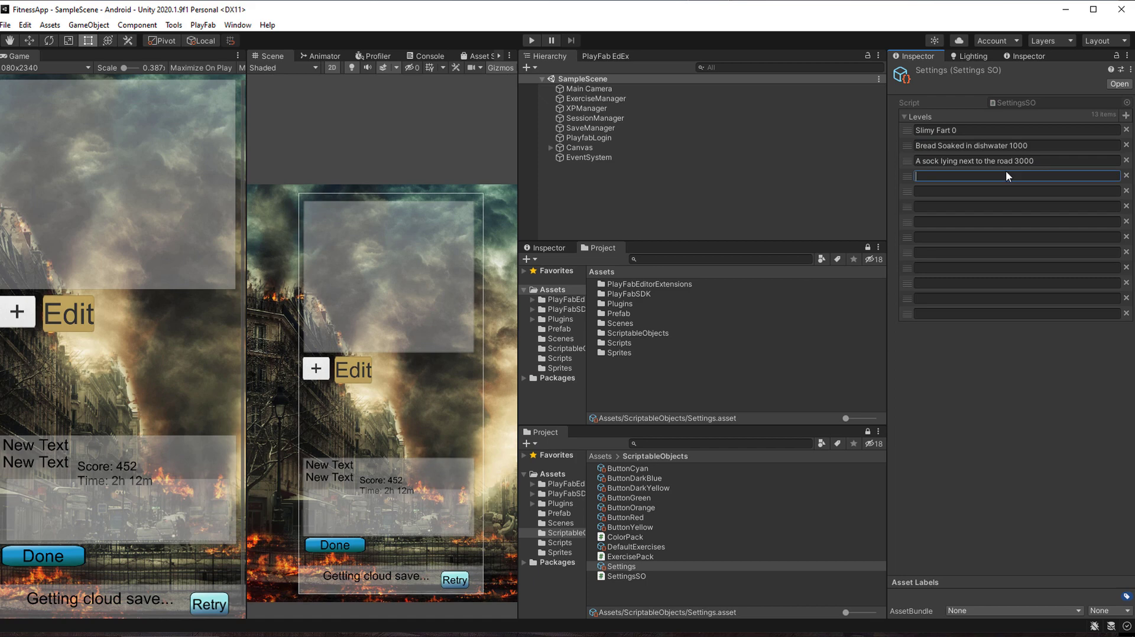
triple_click(1125, 117)
click(1125, 116)
click(1125, 115)
click(1126, 116)
click(1125, 116)
click(1126, 116)
click(1126, 116)
Fill the next three levels with A moldy sponge 10000, Camembert 25000 and A soft boiled egg.
click(940, 177)
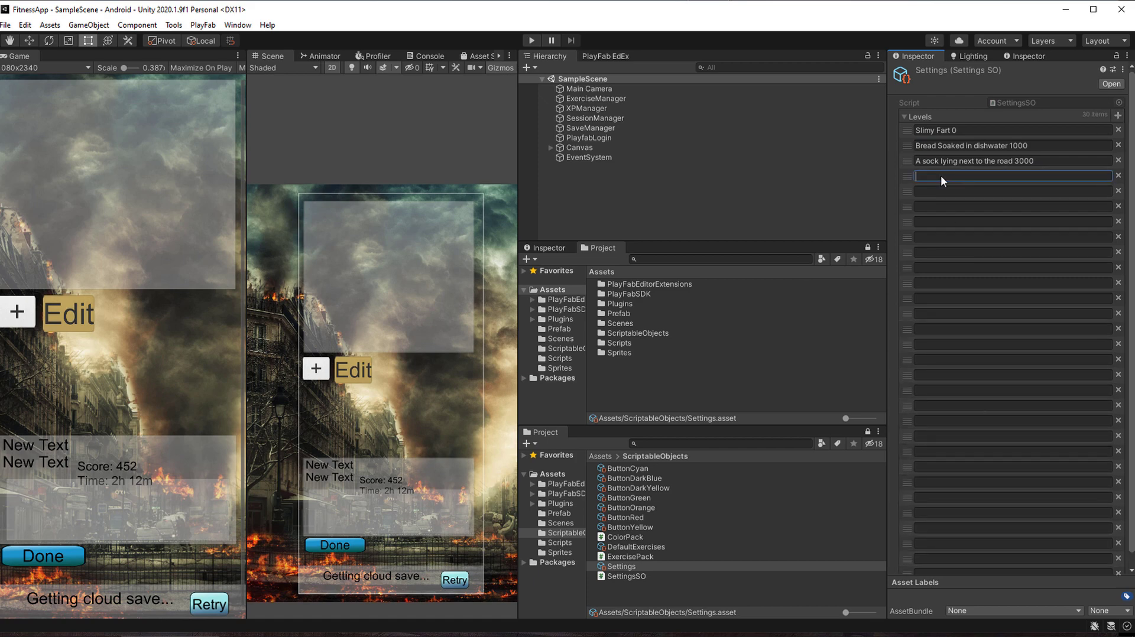
text(A moldy sponge)
click(1081, 190)
text(Camembert)
click(1052, 176)
text(10000)
key(Tab)
text(25000)
key(Tab)
text(A soft boiled egg)
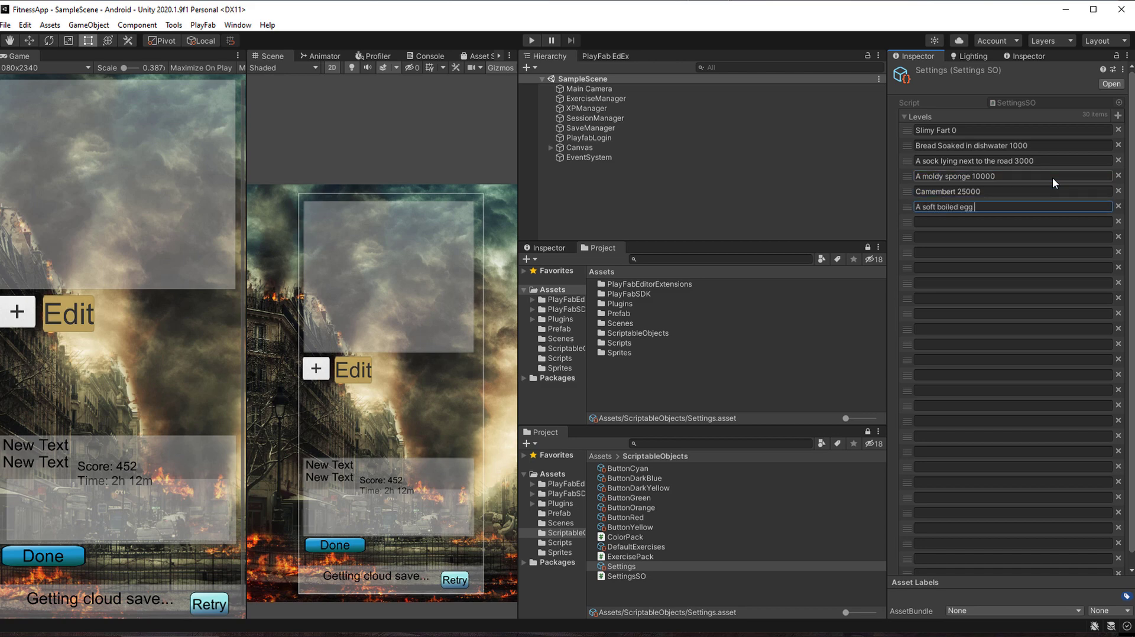
Change the fourth level entry to A moldy sponge 6000.
click(1051, 178)
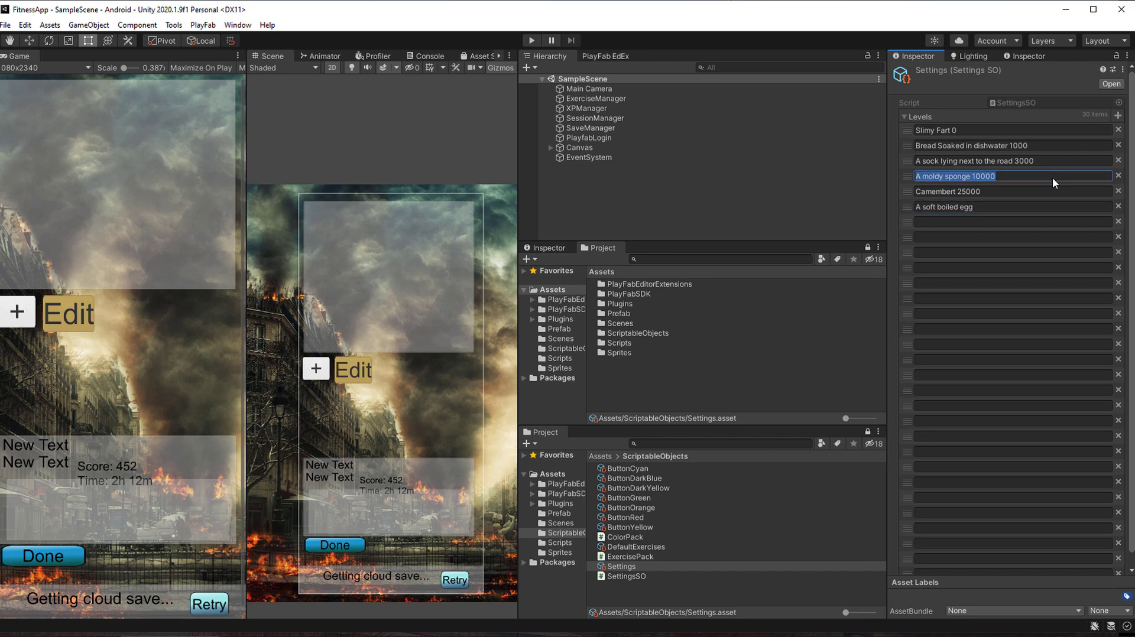
text(600)
click(1023, 175)
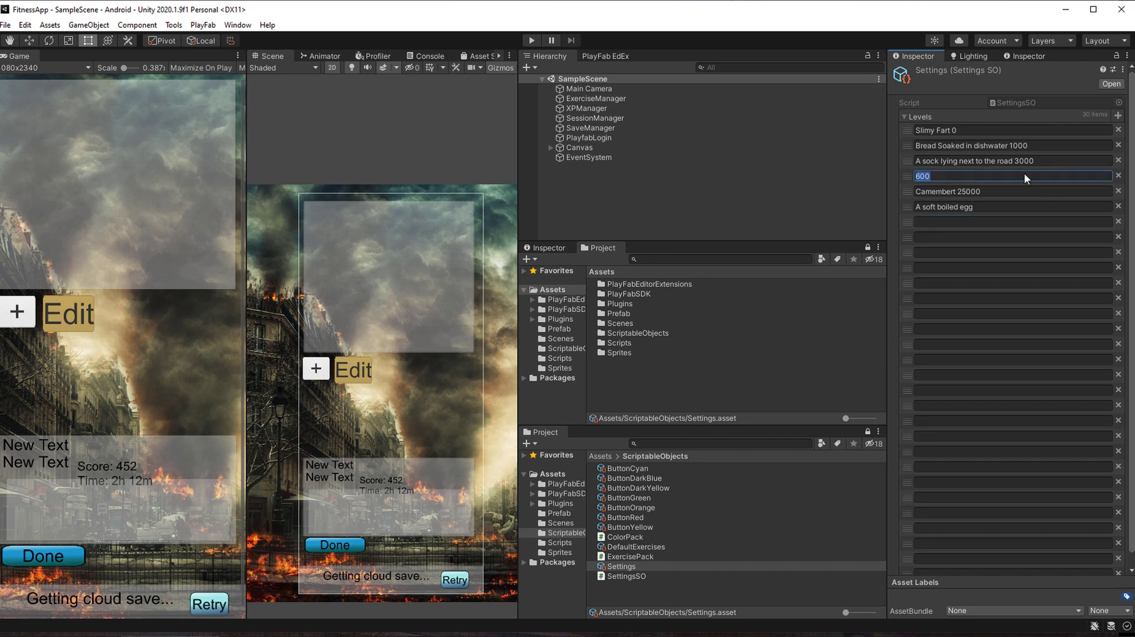
text(A moldy sponge 6000)
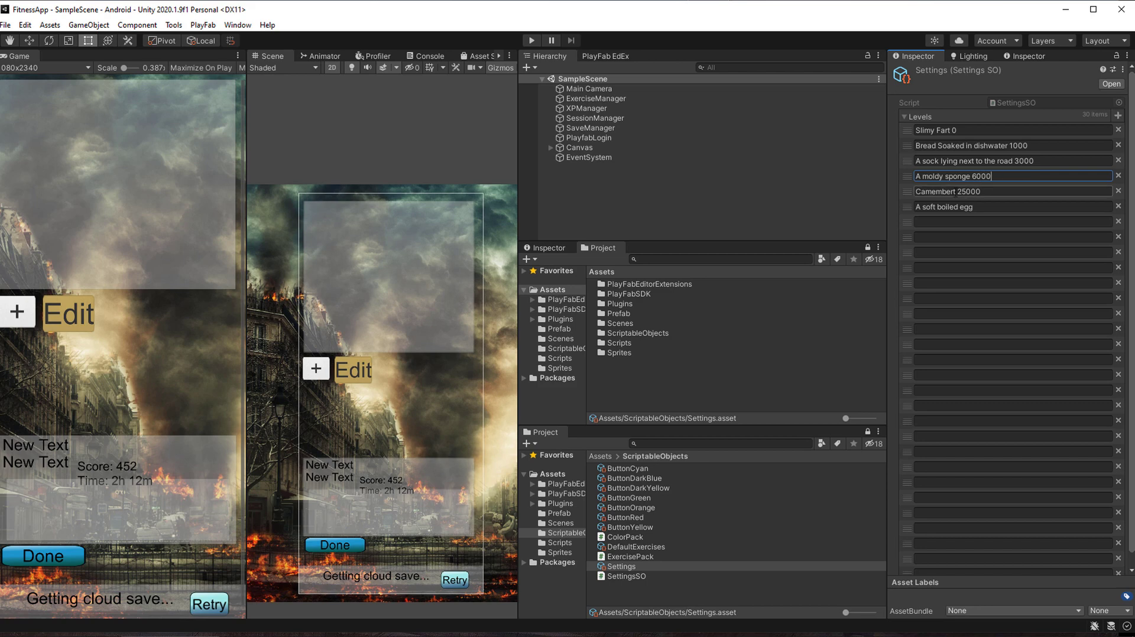
Set the Camembert level's score to 10000 and the soft boiled egg level's score to 15000.
click(1023, 191)
click(1024, 191)
key(BackSpace)
key(BackSpace)
key(BackSpace)
key(BackSpace)
key(BackSpace)
text(10000)
click(1028, 208)
click(1028, 207)
text(15000)
Fill the following two empty levels with A hard boiled egg 20000 and A snail 28000.
click(1003, 223)
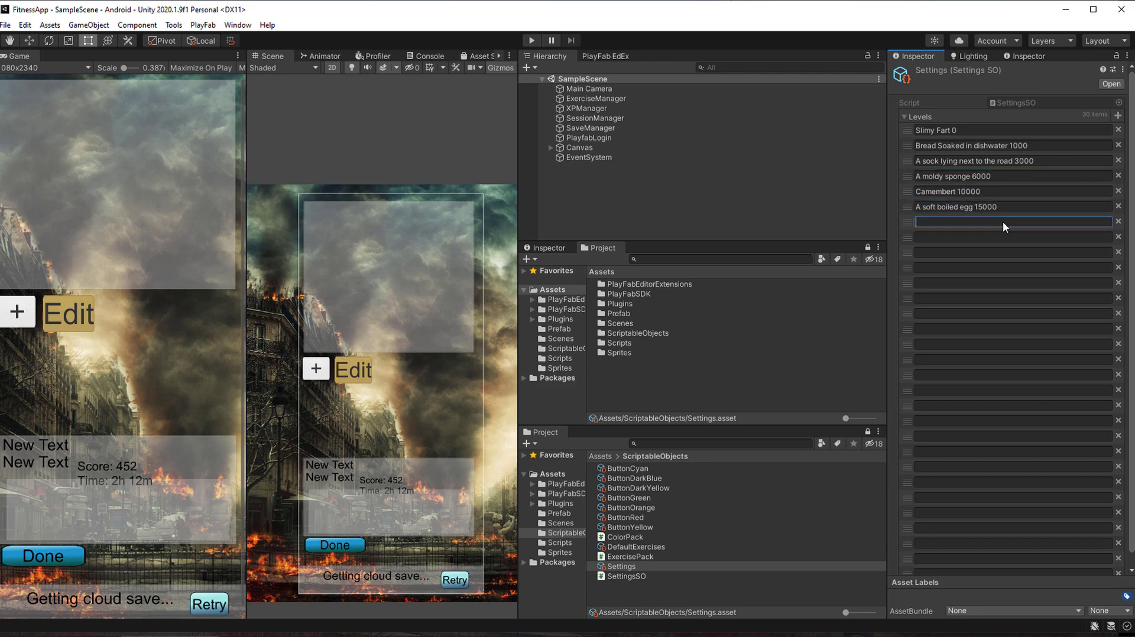
text(A hard boiled egg 20000)
click(1002, 236)
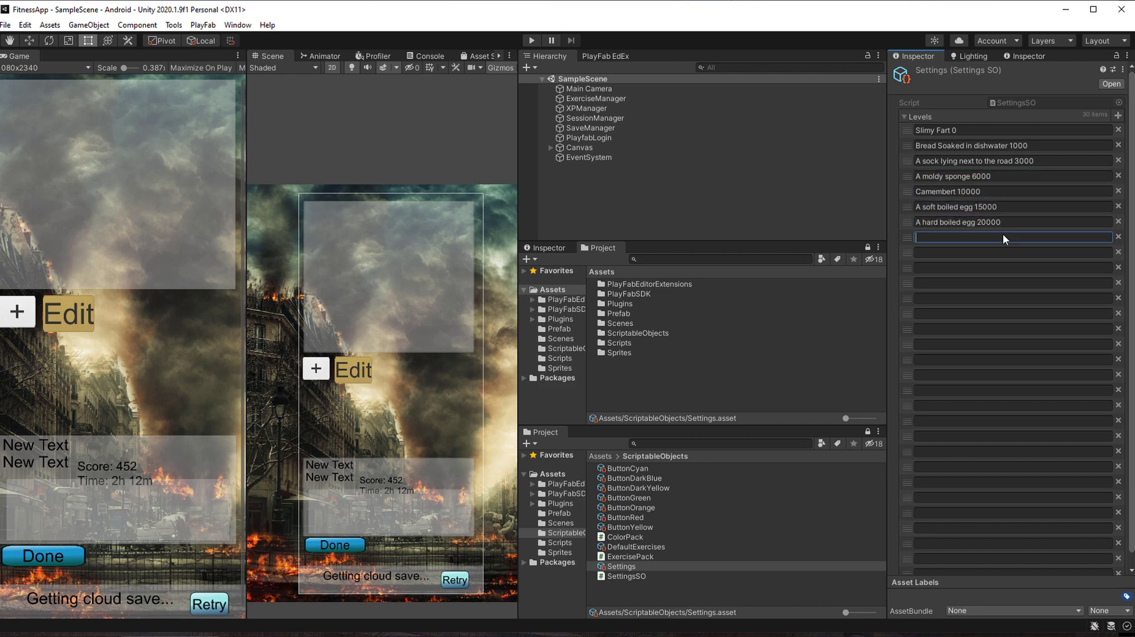
text(A snail 28000)
Fill the last four levels, in list order, with Donkey Kong 350000, Super Mario 500000, Mike Tyson in his prime 800000 and Chuck Norris 1000000.
click(972, 571)
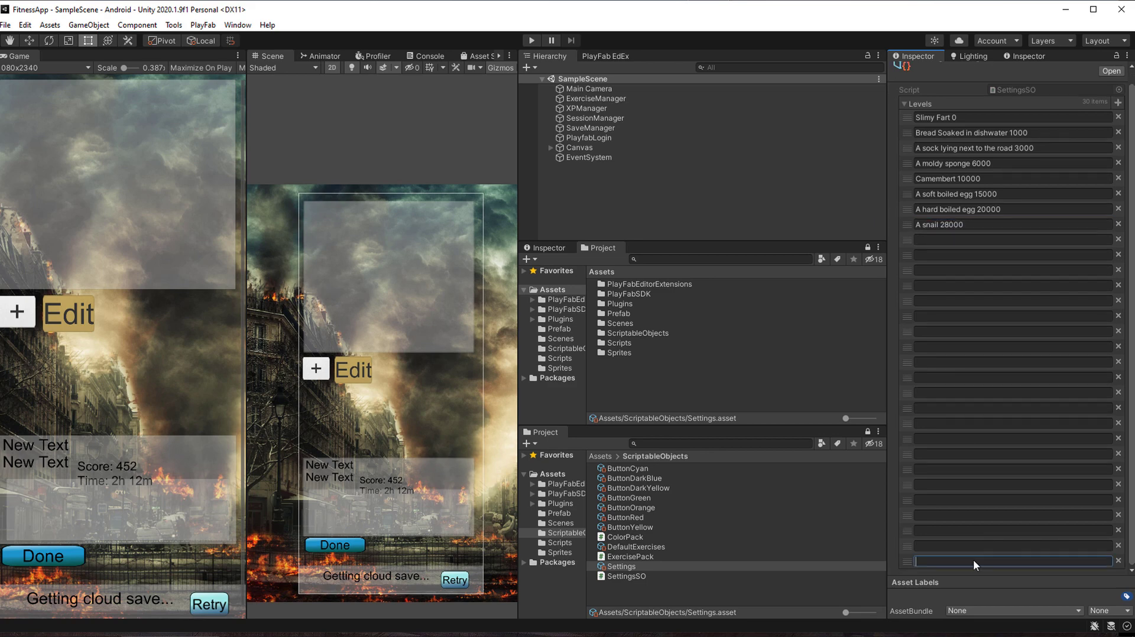
text(Chuck Norris 1000000)
click(954, 545)
text(Mike Tyson in his prime 800000)
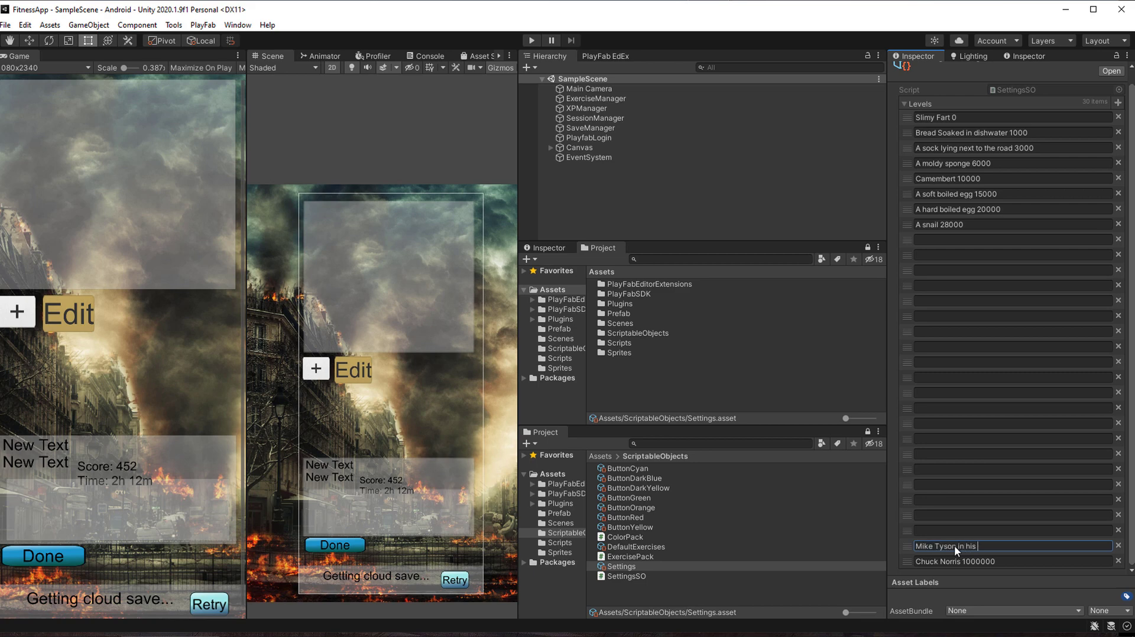
click(944, 531)
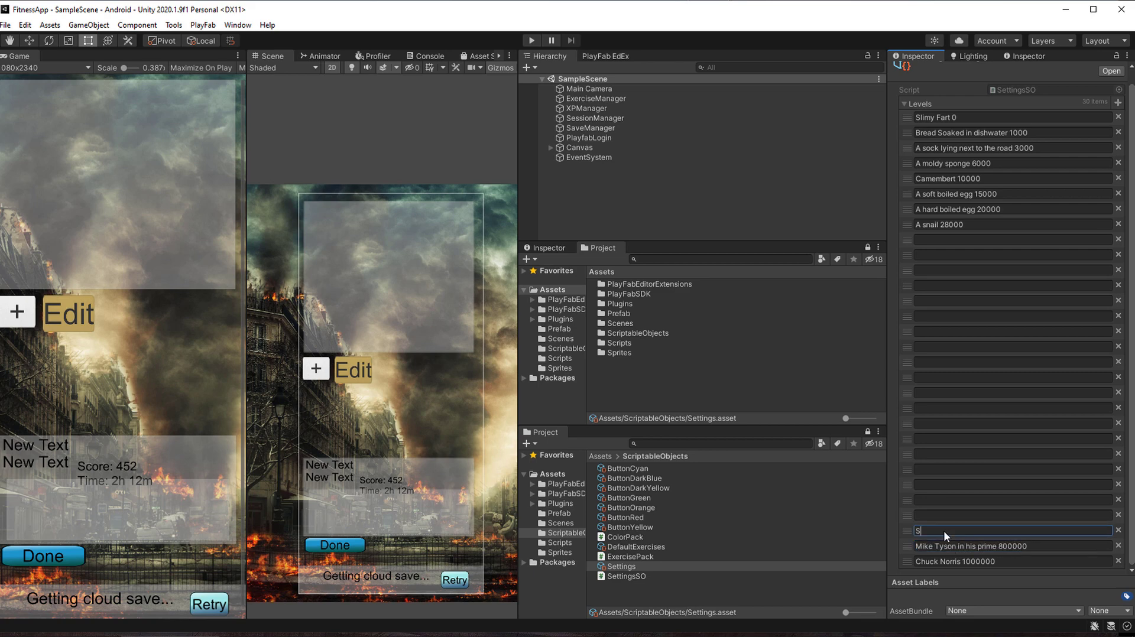
text(Super Mario 500000)
click(922, 514)
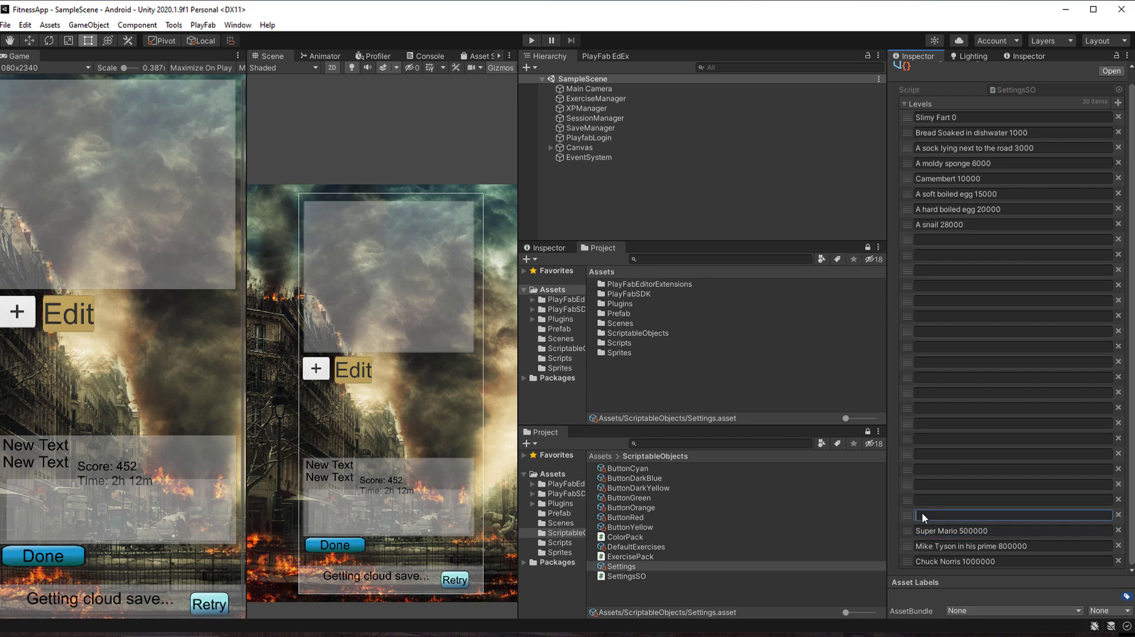
text(Donkey Kong 350000)
Fill the empty levels between A snail and Donkey Kong with the placeholder x 30000.
click(979, 241)
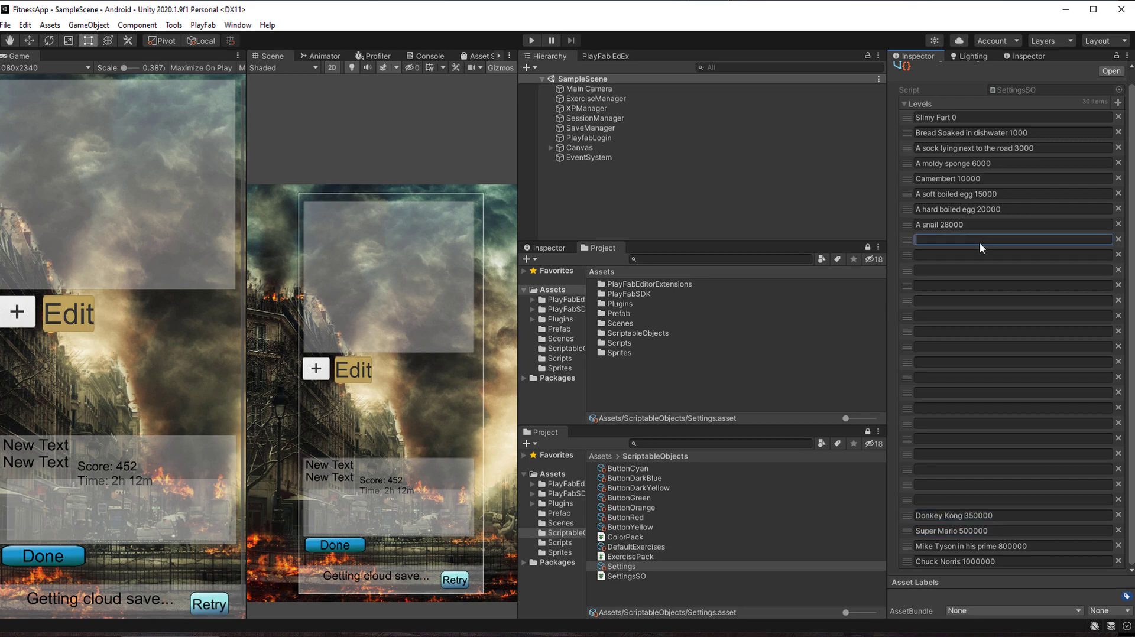
text(x 30000)
click(940, 256)
key(ctrl+v)
click(938, 272)
key(ctrl+v)
click(938, 286)
key(ctrl+v)
click(937, 302)
text(x 30000)
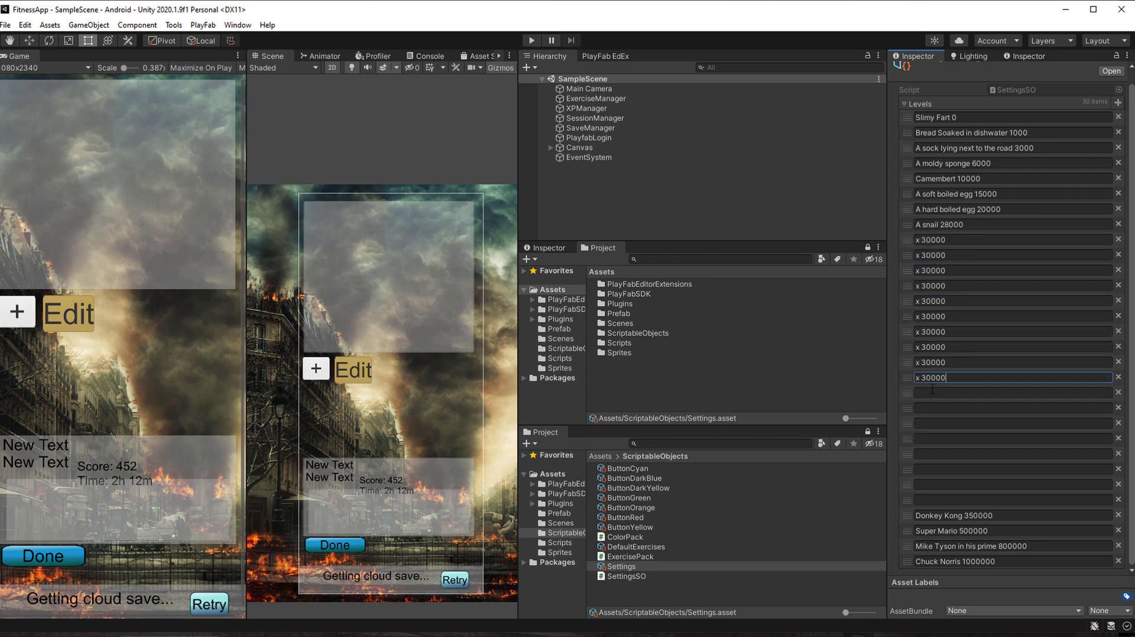
key(Tab)
key(ctrl+v)
key(Tab)
key(ctrl+v)
key(Tab)
key(ctrl+v)
key(Tab)
key(ctrl+v)
key(Tab)
key(ctrl+v)
key(Tab)
key(ctrl+v)
key(Tab)
key(ctrl+v)
key(Tab)
text(x 30000)
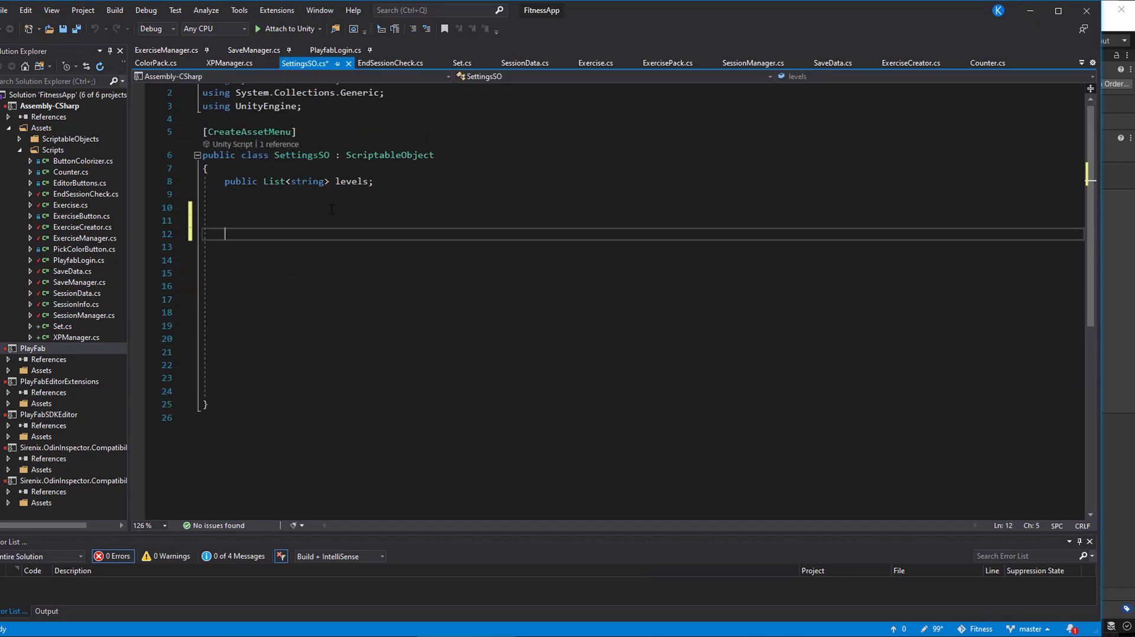
Declare public float fields dailyDecay, dailyMinScore and dailyMinScorePenalty in the SettingsSO class.
text(public float )
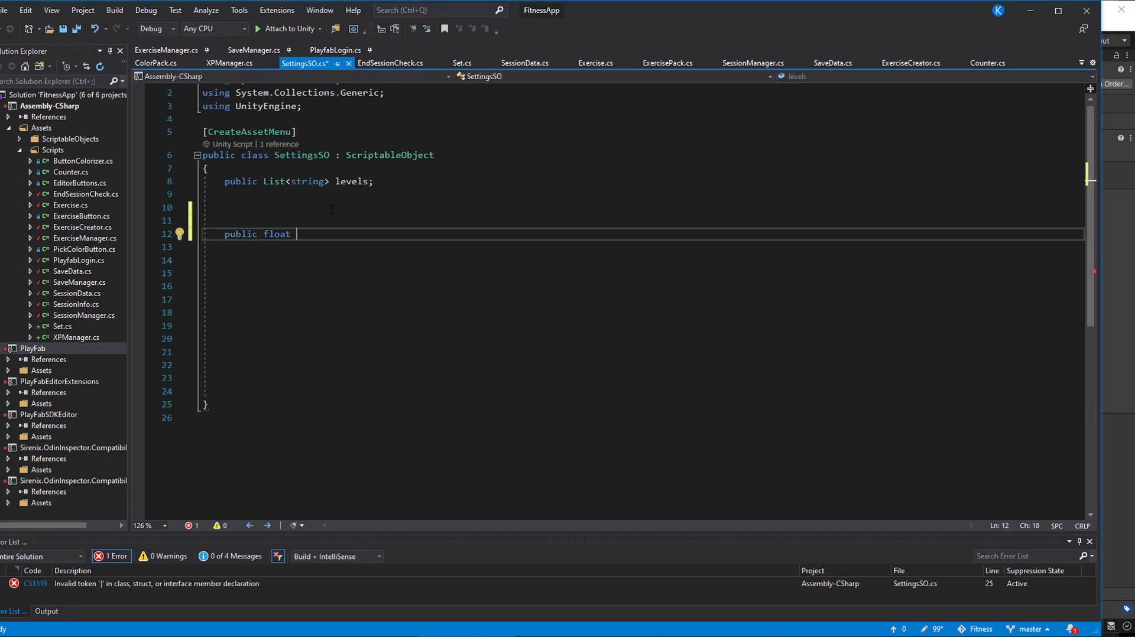
text(dailyDecay;)
key(Return)
key(Return)
text(public)
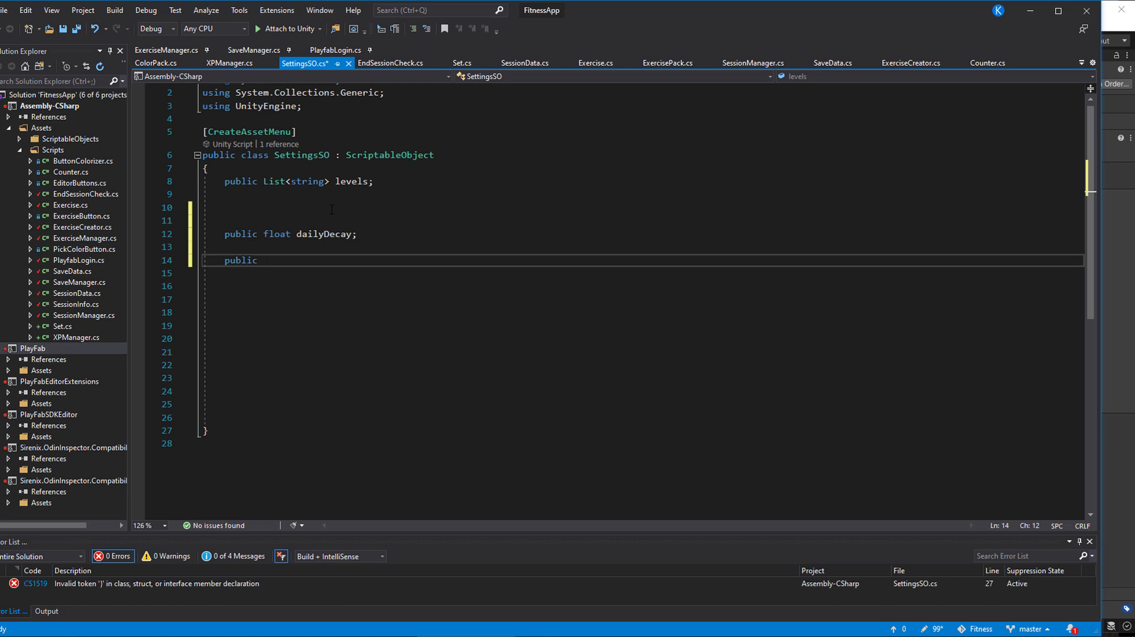
text( float dailyMinScore;)
key(Return)
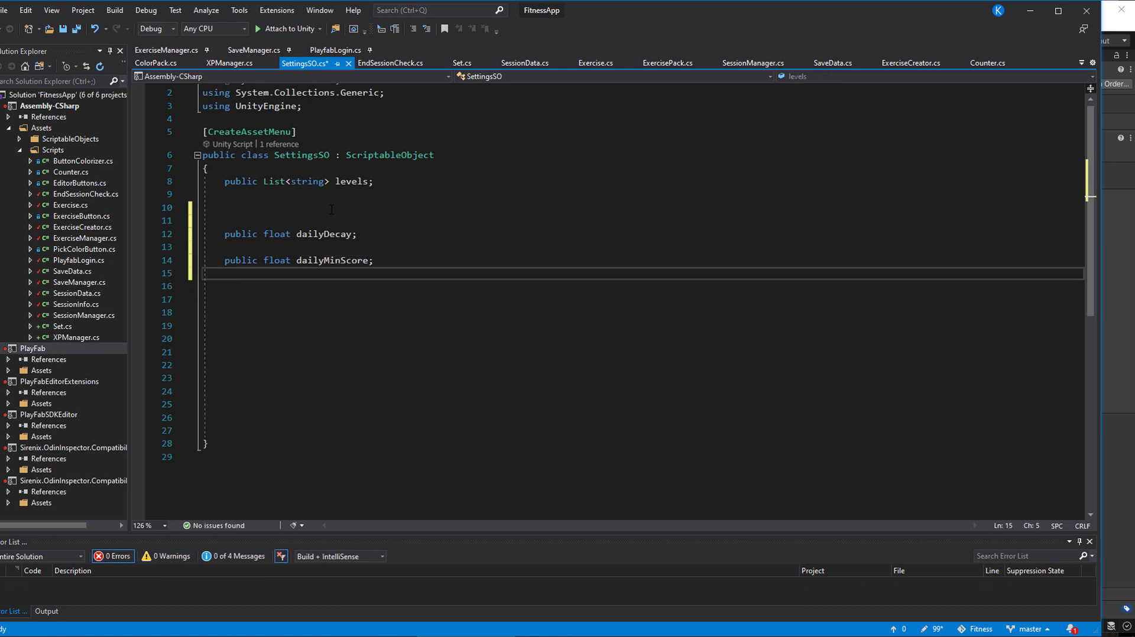
text(public float dailyMinScorePenalty;)
key(Return)
key(Return)
Declare a public string field mandatoryExercise without a default value below the daily score fields.
text(public )
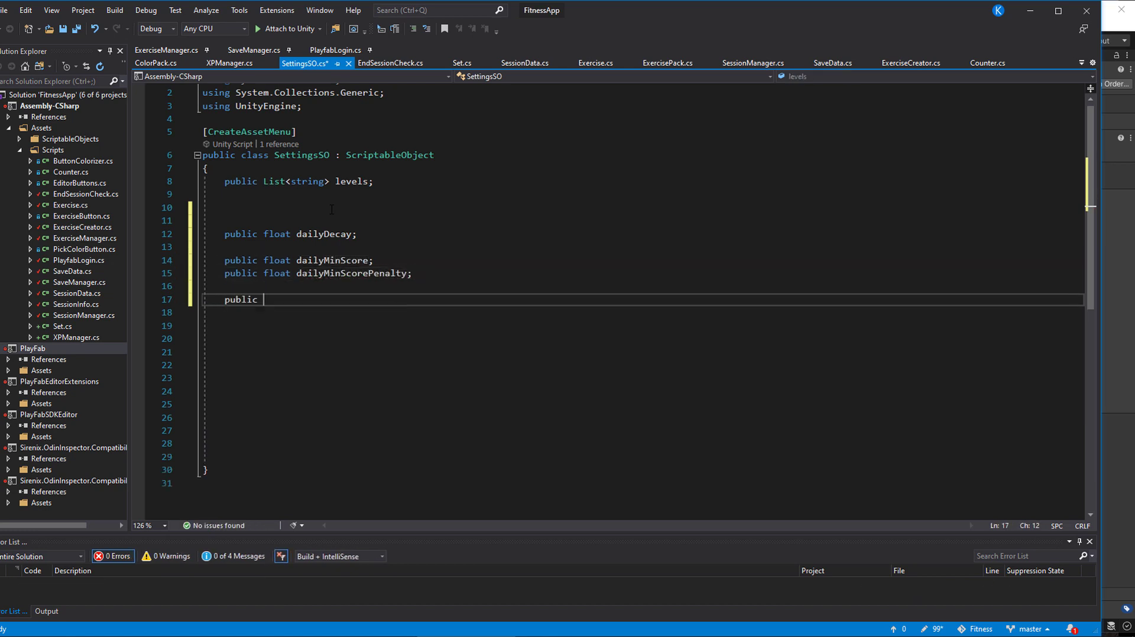
text(string )
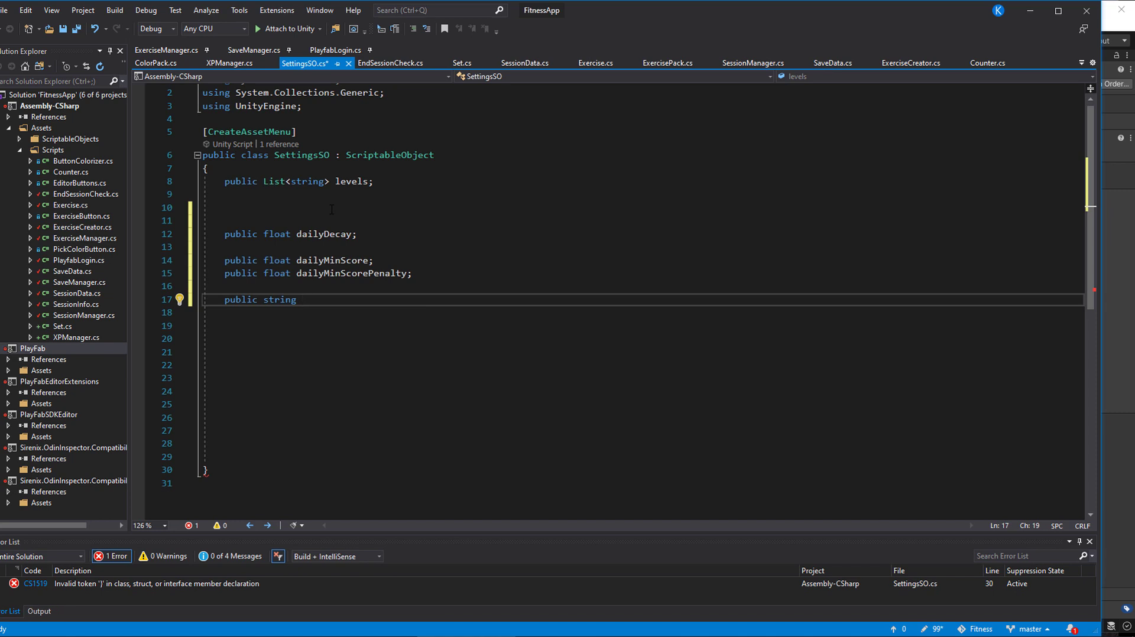
text(mandatoryExercise = "Yoga")
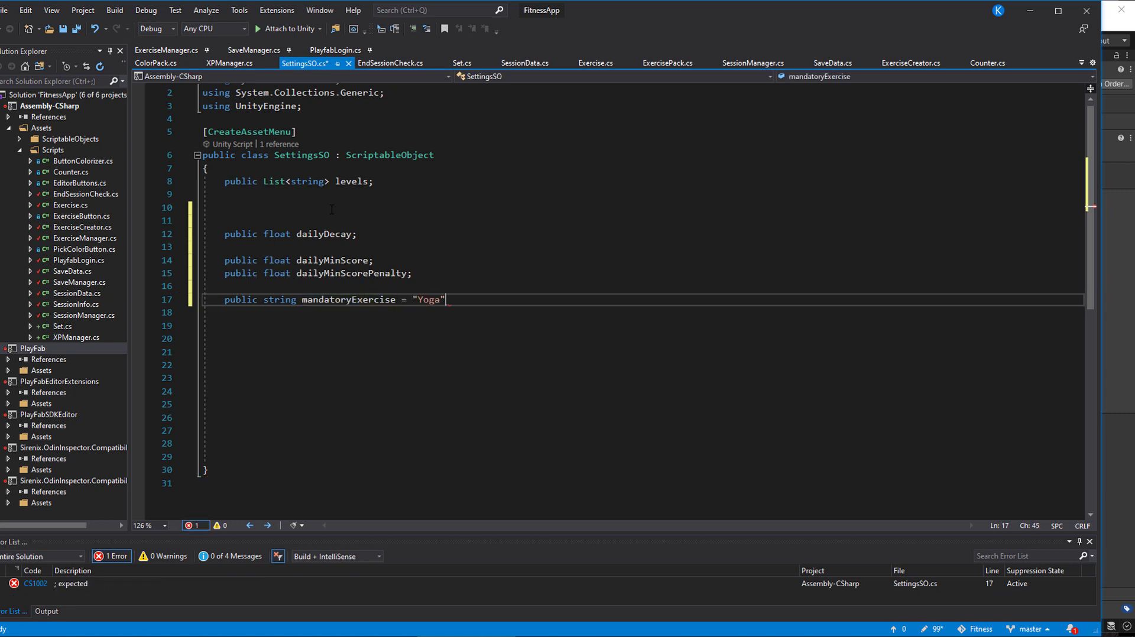
key(BackSpace)
key(BackSpace)
key(BackSpace)
key(BackSpace)
key(BackSpace)
key(BackSpace)
key(BackSpace)
key(BackSpace)
key(BackSpace)
text(;)
key(Return)
Add public float fields mandExerciseScore and mandExercisePenalty, then save the script and switch back to Unity.
text(public float )
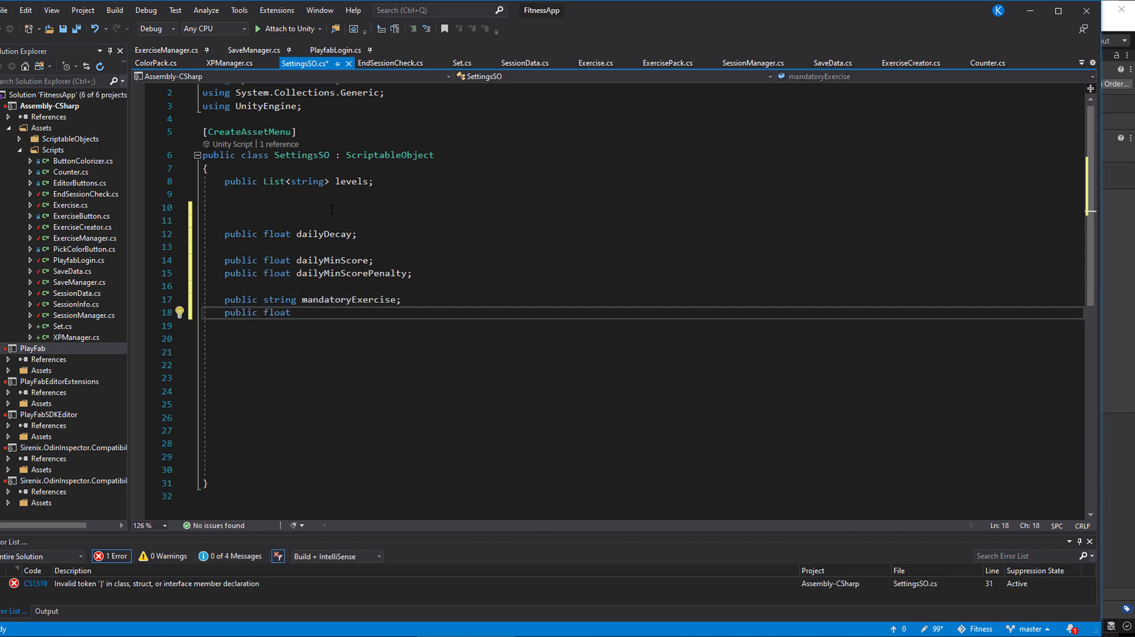
text(mandExerciseScore;)
key(Return)
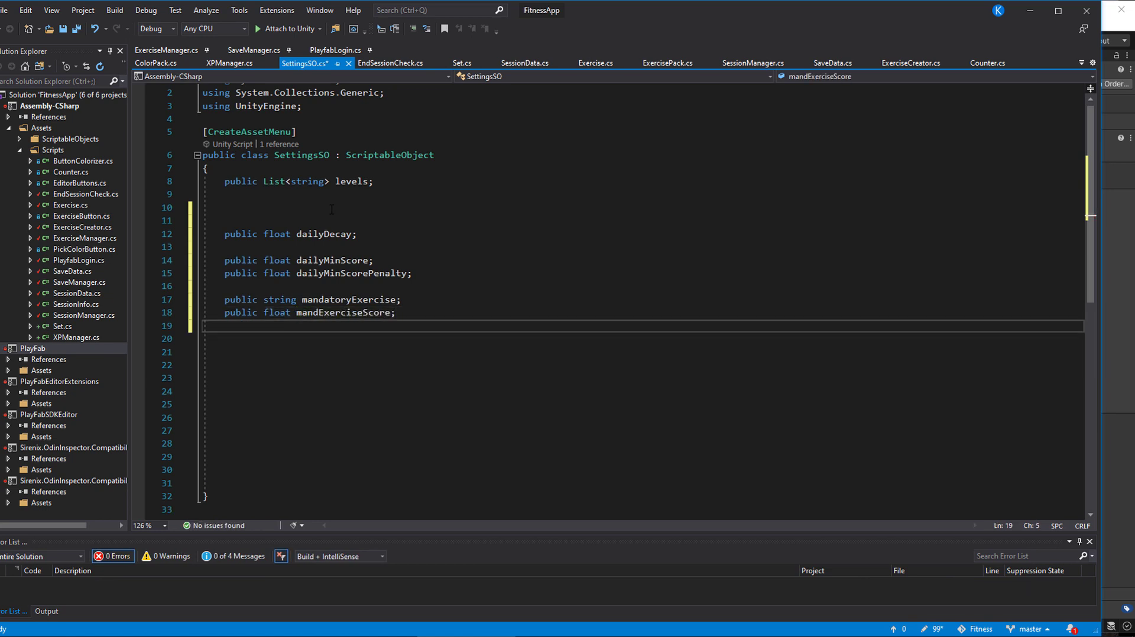
text(public float mandExercisePenalty;)
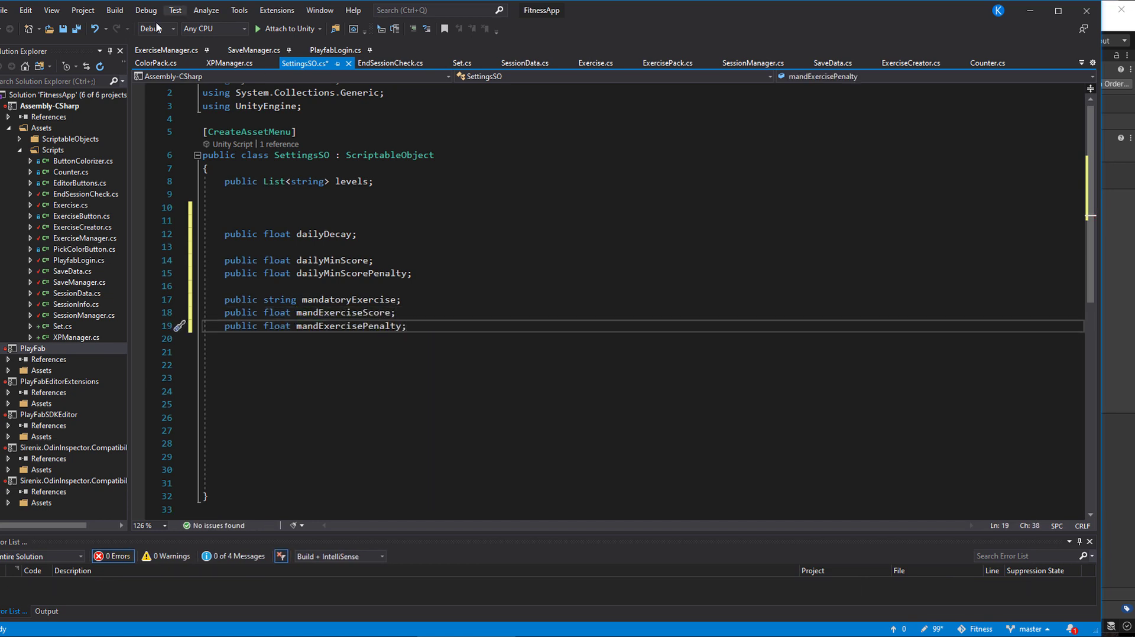
key(ctrl+s)
key(alt+Tab)
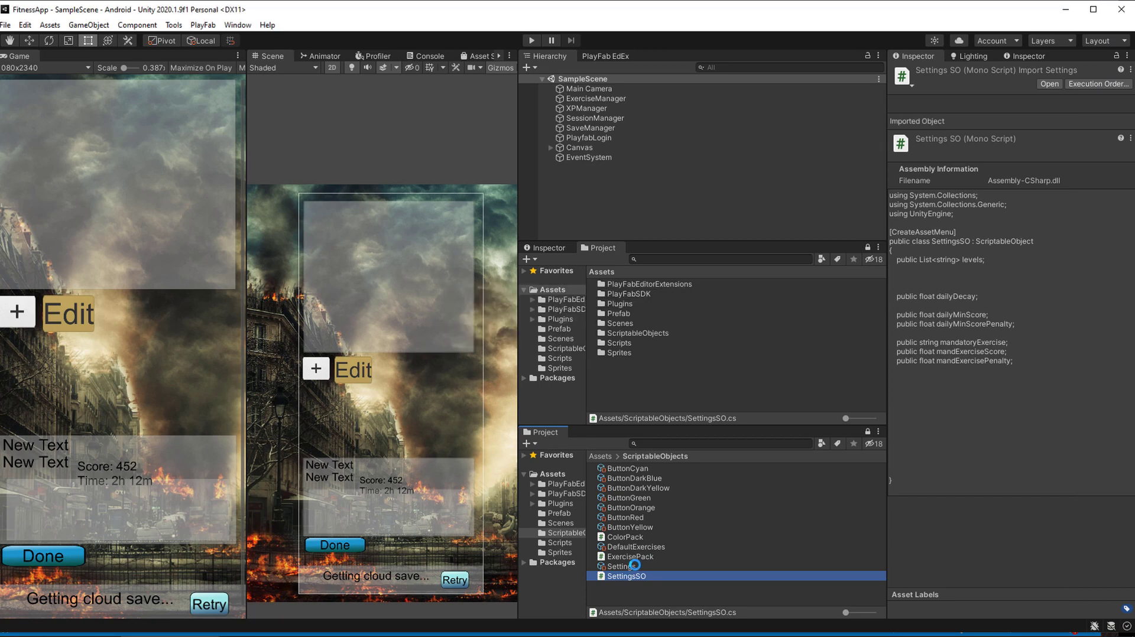
In the Settings asset, set Daily Min Score to 100, Mandatory Exercise to Yoga, Mand Exercise Score to 30 and Mand Exercise Penalty to 200.
click(626, 566)
click(903, 116)
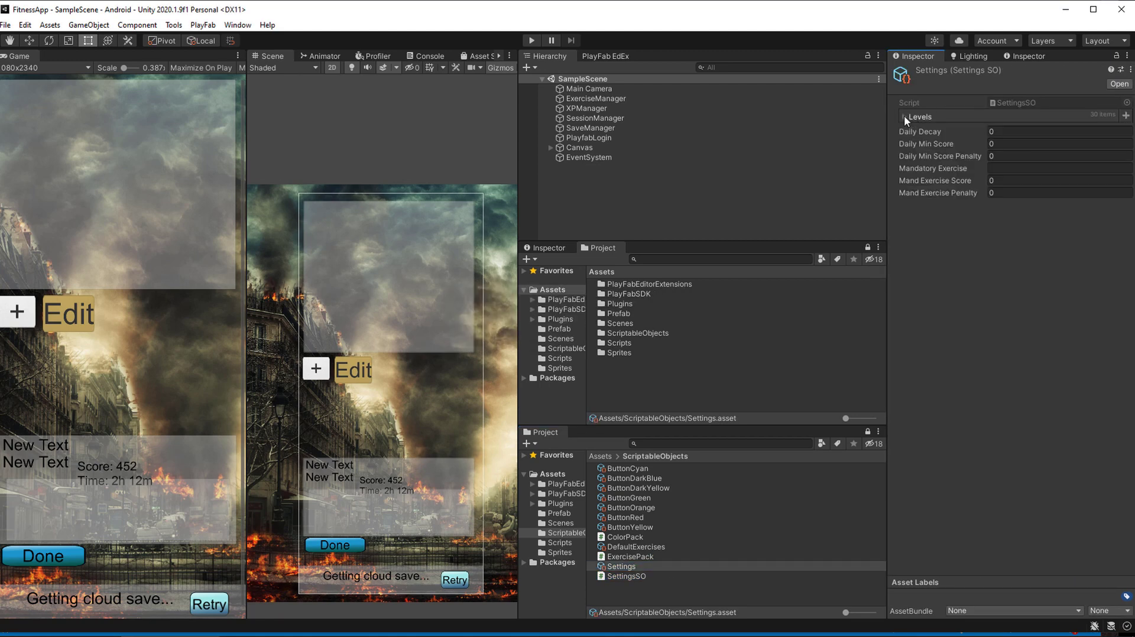
click(1040, 131)
click(1036, 142)
text(100)
click(1031, 156)
click(1012, 168)
text(Yoga)
click(1011, 180)
text(30)
click(1010, 192)
text(200)
Set Mand Exercise Score to 100, Daily Min Score to 200 and Daily Min Score Penalty to 300.
click(1011, 181)
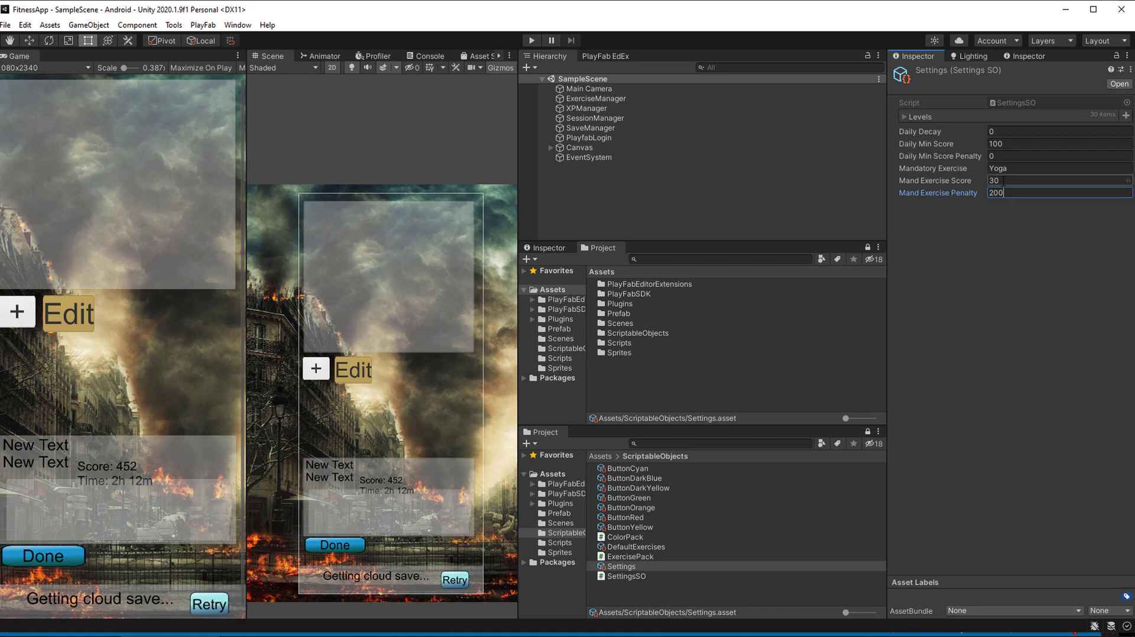
text(100)
click(999, 246)
click(1039, 144)
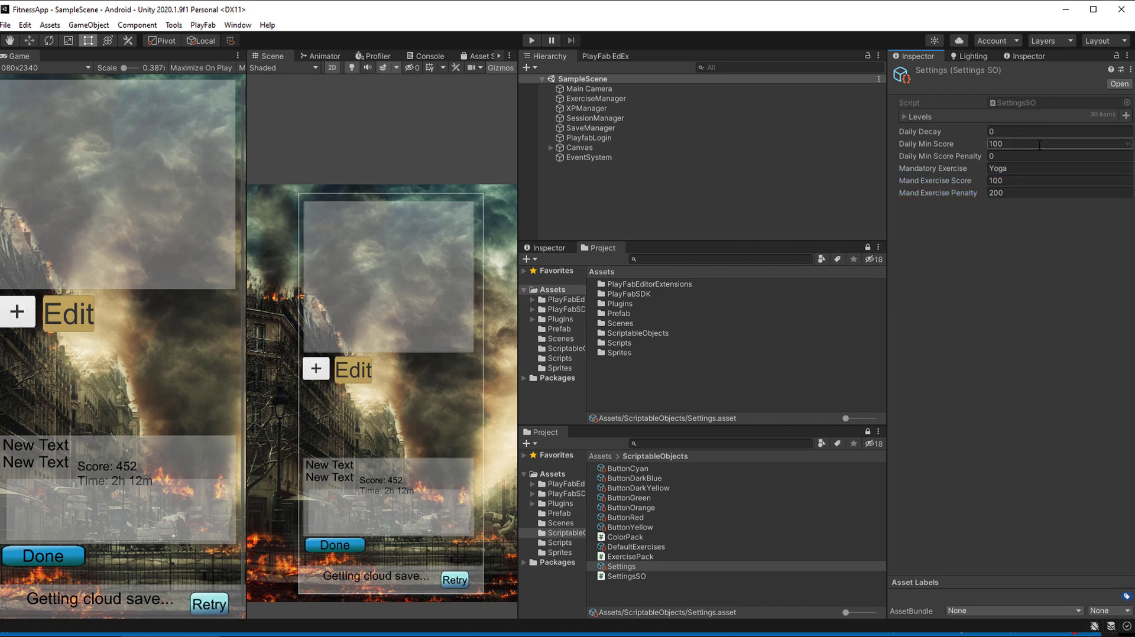
text(200)
key(Tab)
text(300)
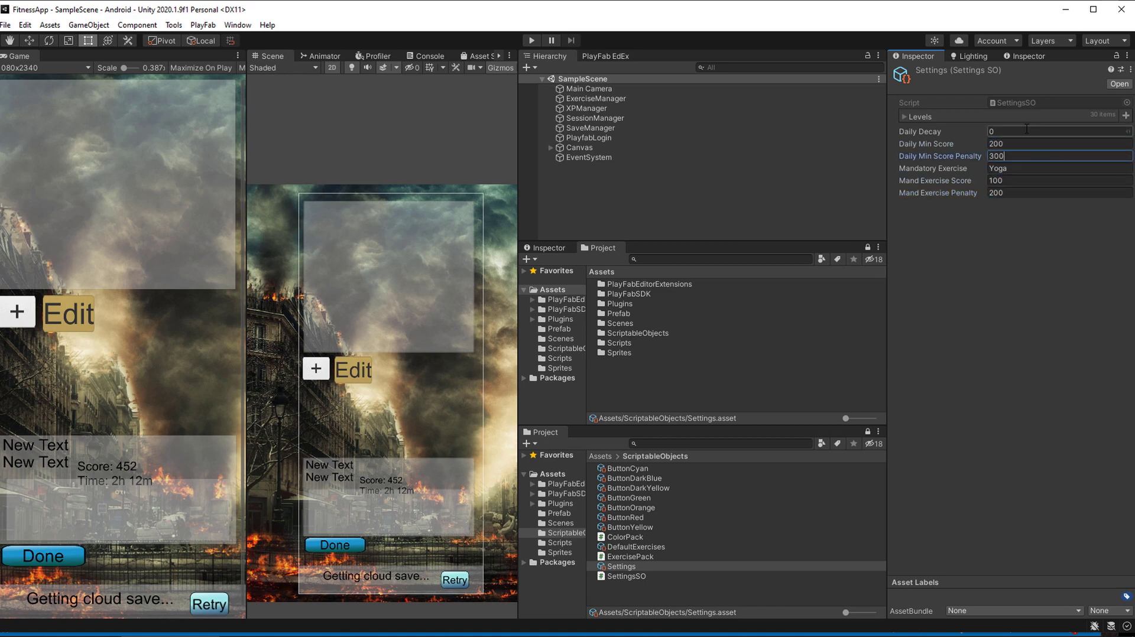
click(1007, 205)
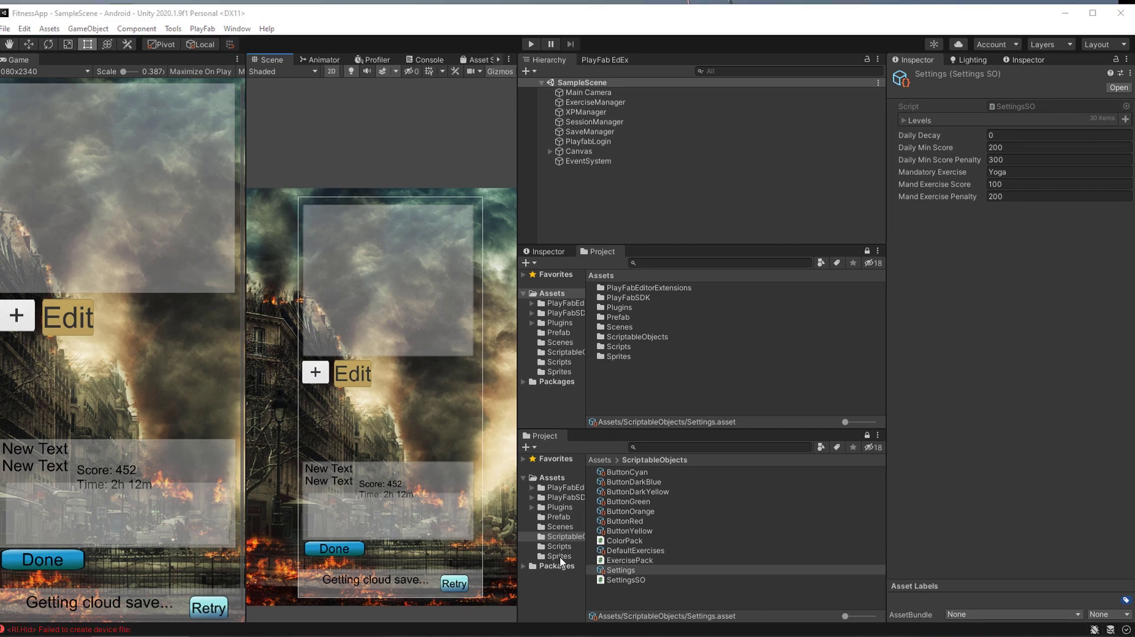
Open the Sprites folder and delete the old BackGround object from the Canvas.
click(559, 557)
click(549, 152)
scroll(615, 211, down, 1)
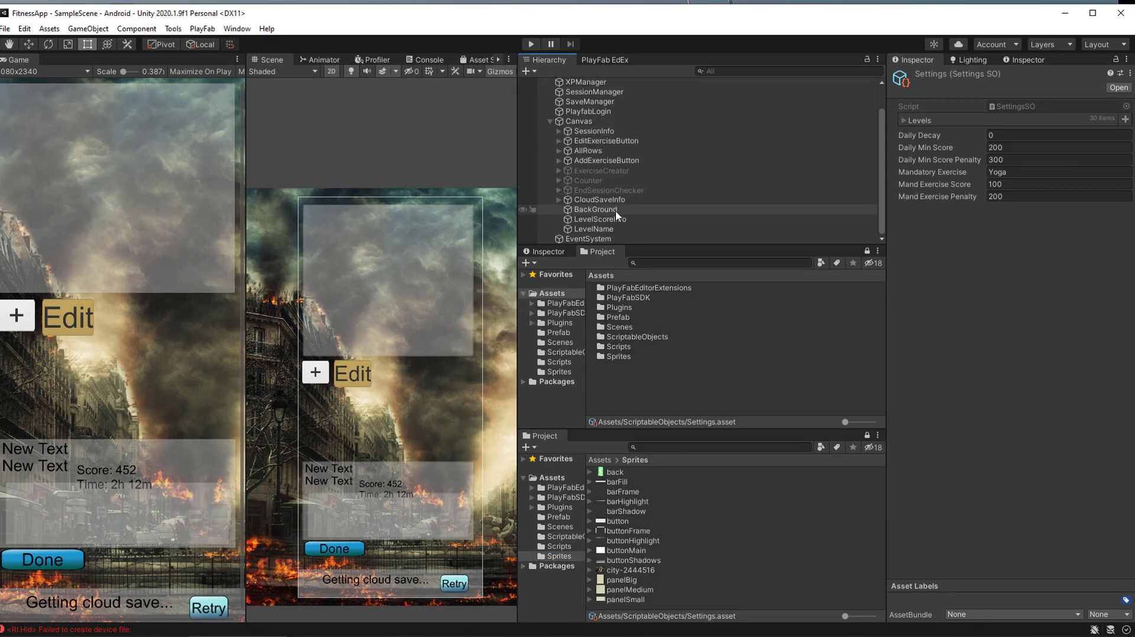
click(597, 210)
drag(615, 472, 1040, 182)
scroll(390, 355, down, 1)
drag(437, 372, 384, 360)
key(Delete)
Add a UI image to the Canvas with the back sprite, sized to fill the canvas.
right_click(580, 132)
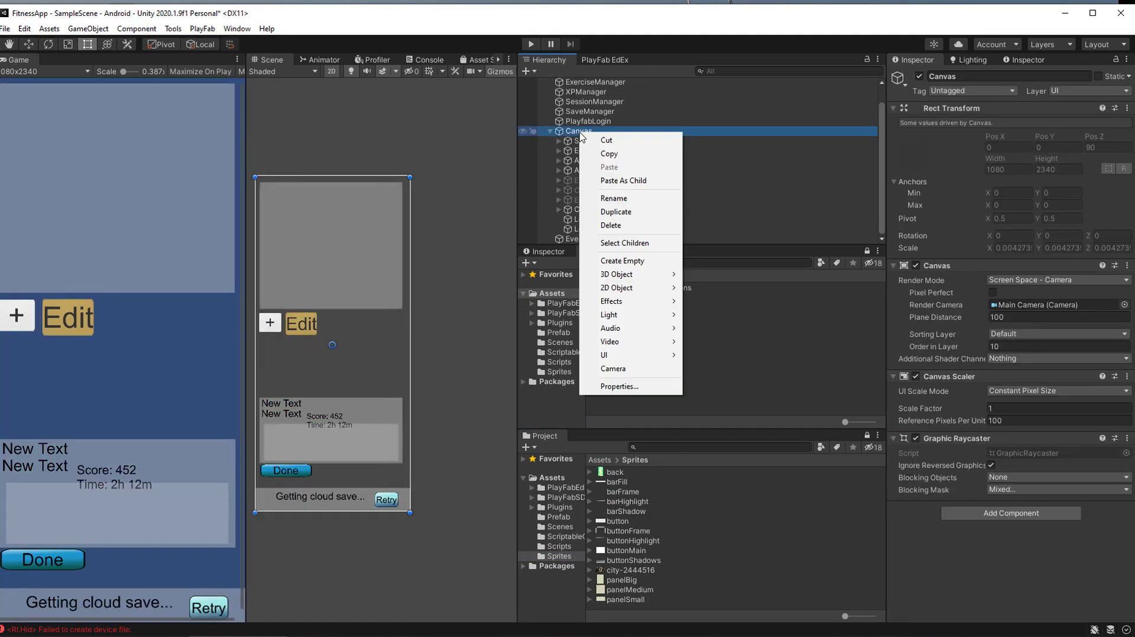
click(710, 382)
drag(614, 472, 1008, 304)
click(1056, 410)
Rename the new image as BackGround and make it the Canvas's first child, behind the other elements.
scroll(609, 225, down, 1)
click(603, 231)
text(BackGround)
key(Return)
drag(594, 229, 591, 126)
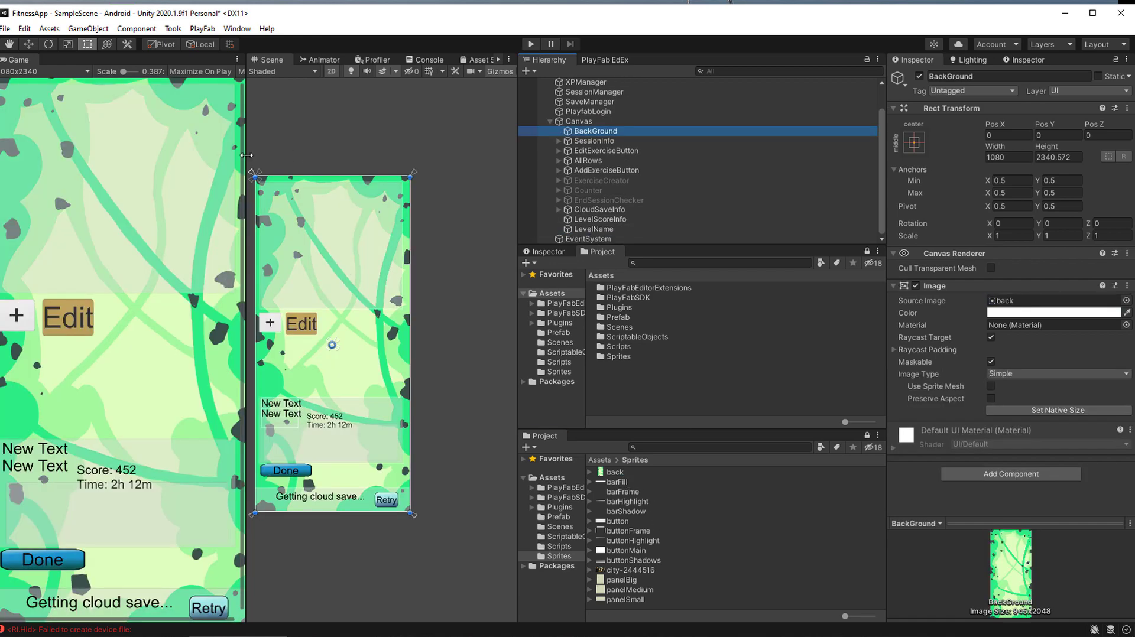
Give the SessionInfo panel the panelMedium sprite and set its colour alpha to 100.
middle_drag(331, 331, 378, 340)
scroll(378, 339, up, 3)
click(641, 142)
drag(629, 589, 1034, 301)
click(1034, 313)
drag(1039, 555, 1111, 555)
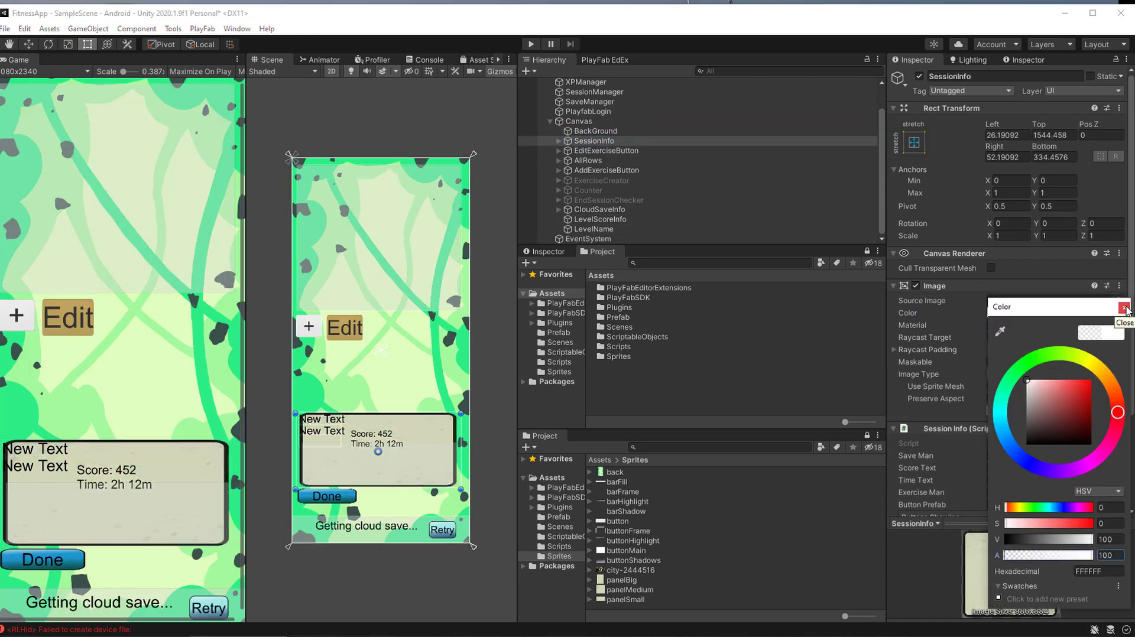
click(1123, 307)
Give AllRows the panelBig sprite at full opacity, and extend and reposition the panel just above the session info.
click(606, 151)
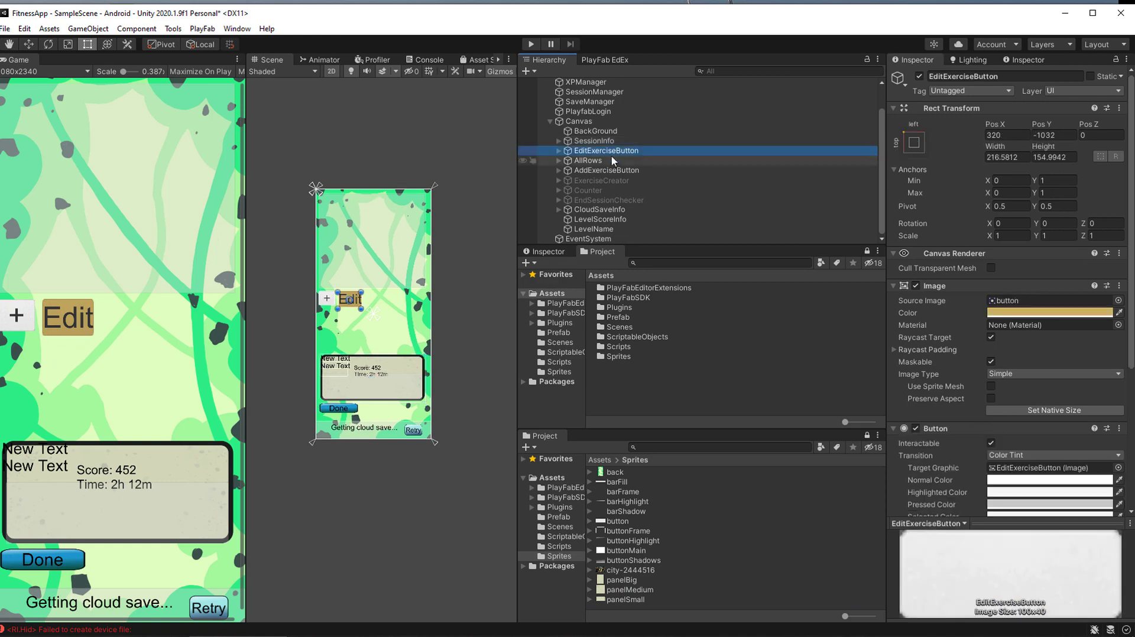
click(591, 161)
drag(620, 581, 1034, 301)
click(1046, 313)
drag(1049, 554, 1111, 554)
click(1123, 307)
drag(372, 288, 372, 305)
key(w)
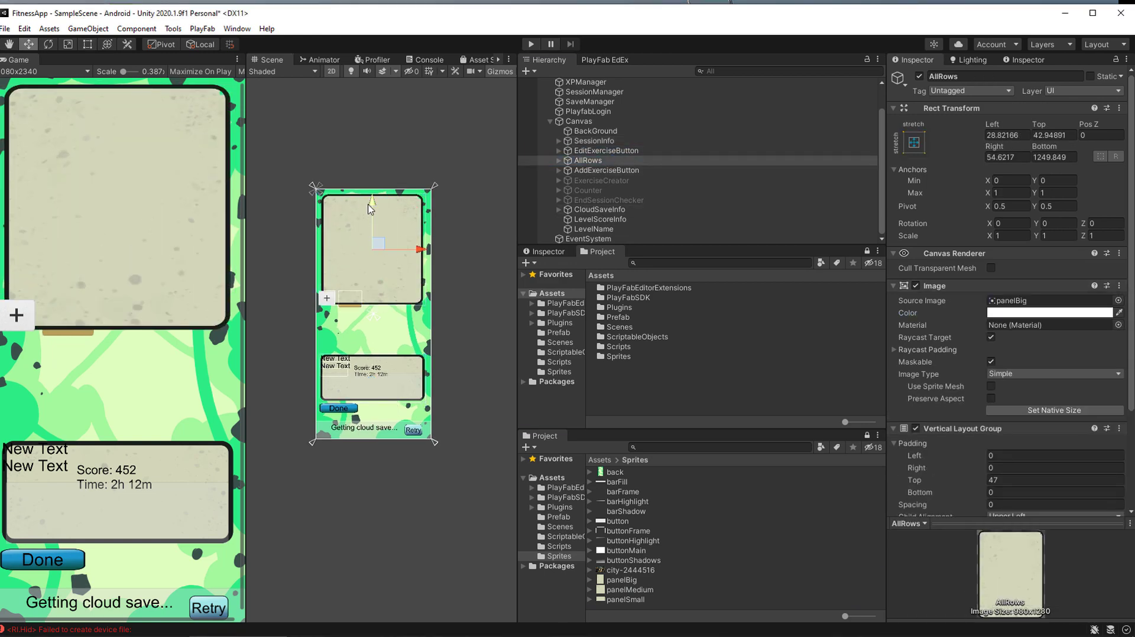
Add a panel named XpBar to the Canvas with the barFrame sprite at native size, placed near the canvas's upper edge.
right_click(576, 121)
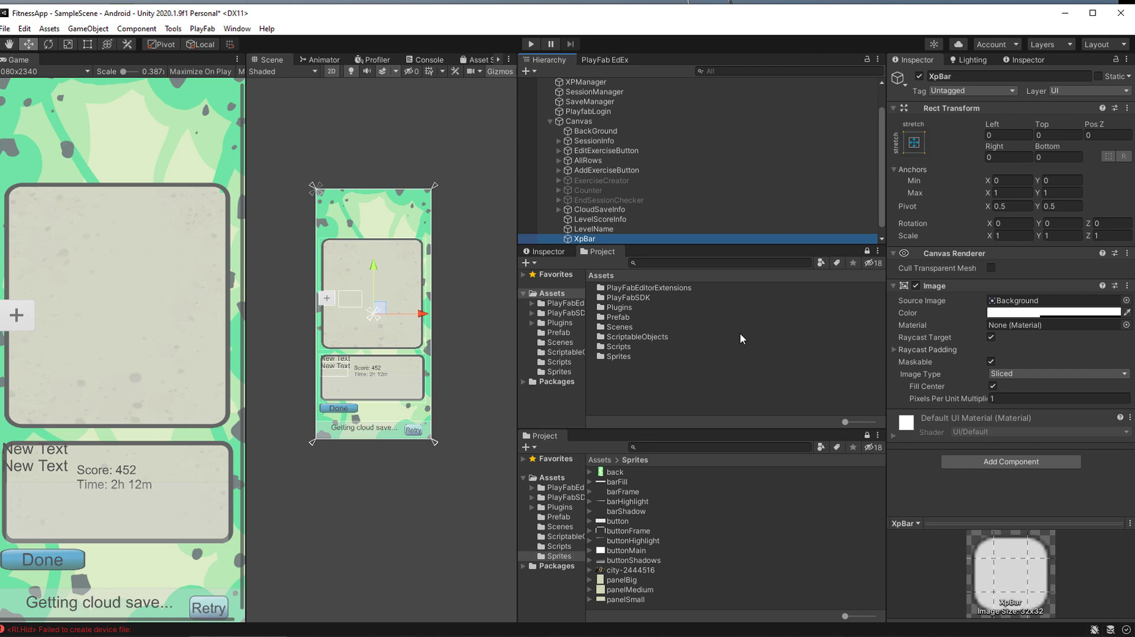
drag(623, 492, 1005, 303)
click(1057, 411)
drag(322, 433, 382, 205)
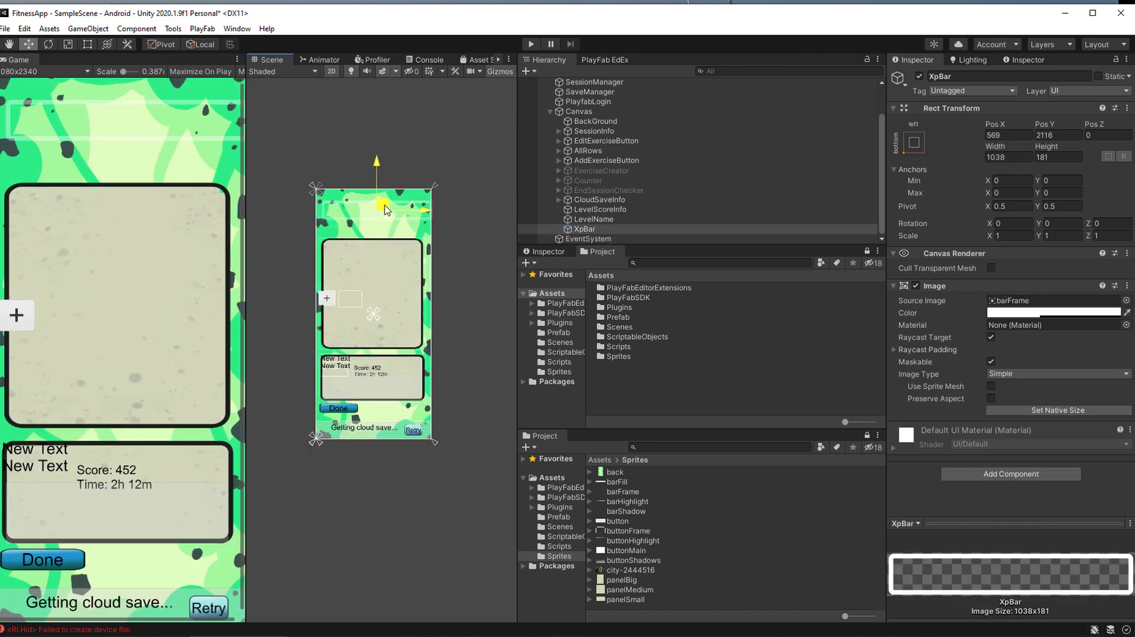
Make XpBar fully opaque and fine-tune its position along the upper edge of the canvas.
click(1046, 313)
drag(1048, 554, 1111, 555)
click(1123, 307)
scroll(372, 185, up, 12)
drag(383, 223, 383, 212)
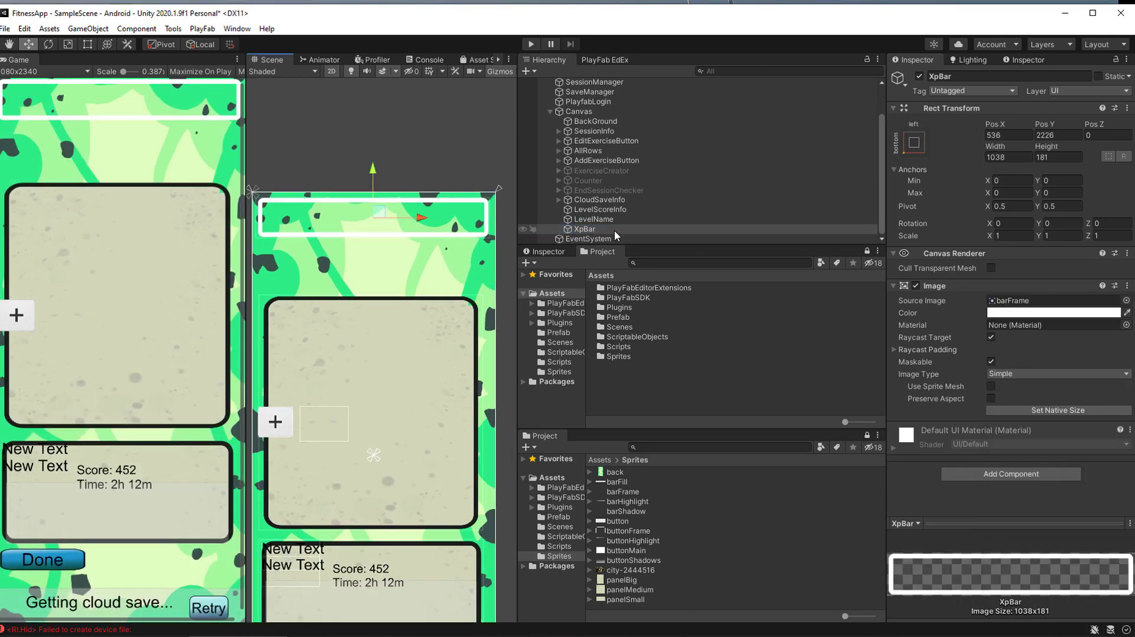
Add a child image to XpBar using the barFill sprite and fit it over the frame.
right_click(582, 229)
click(914, 142)
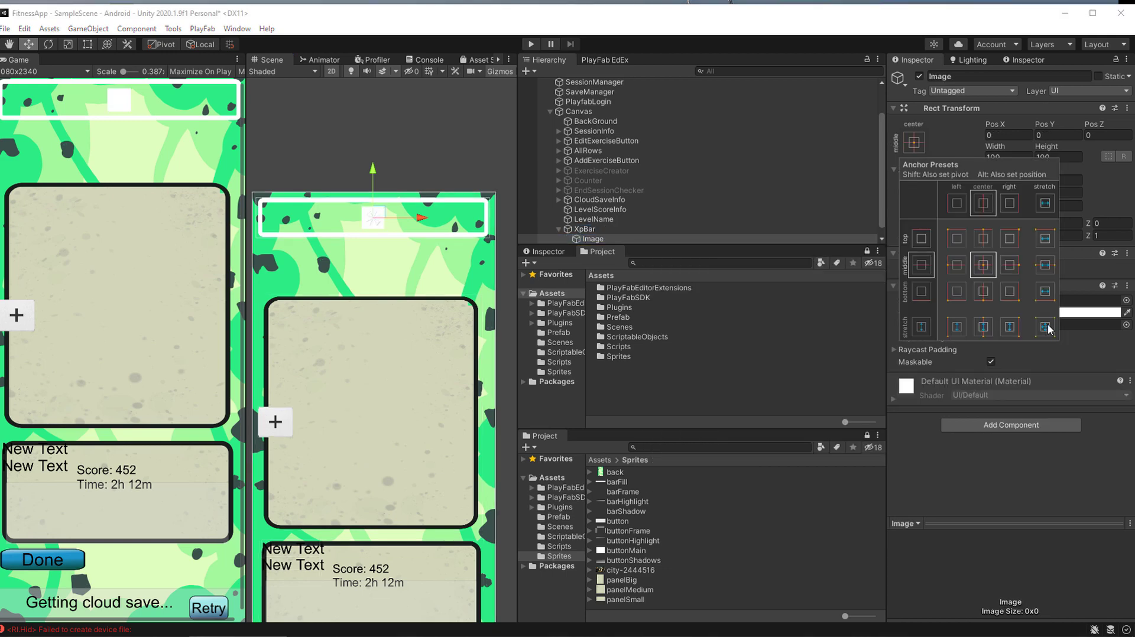
drag(616, 482, 1040, 301)
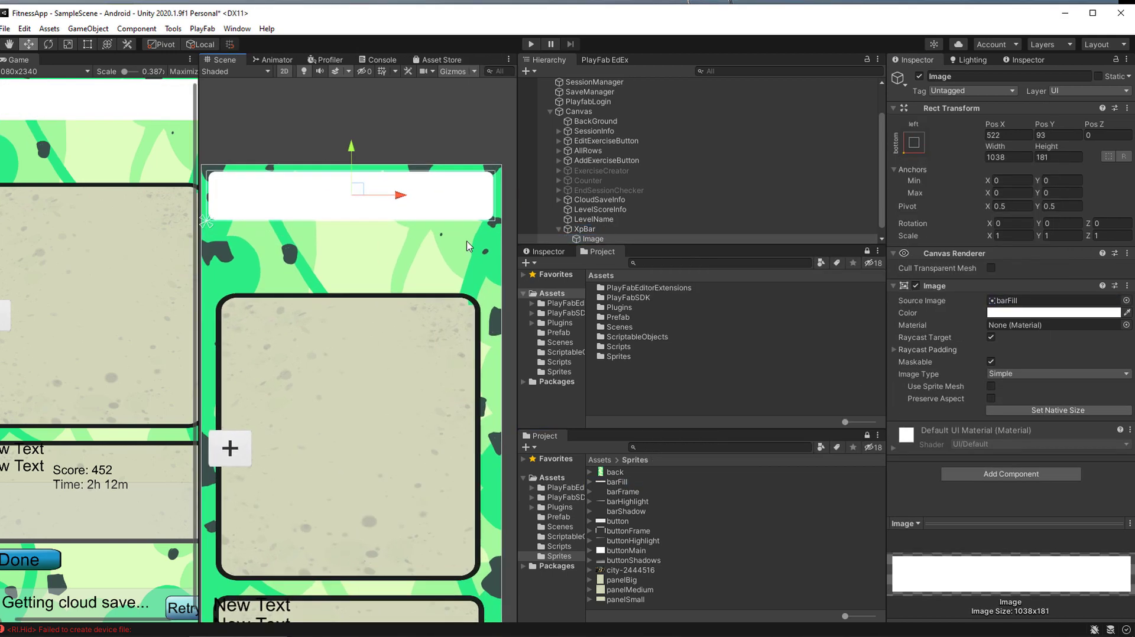
Set the colour of XpBar's barFrame image to black.
click(585, 229)
click(1052, 312)
drag(1049, 416, 1024, 451)
click(1124, 306)
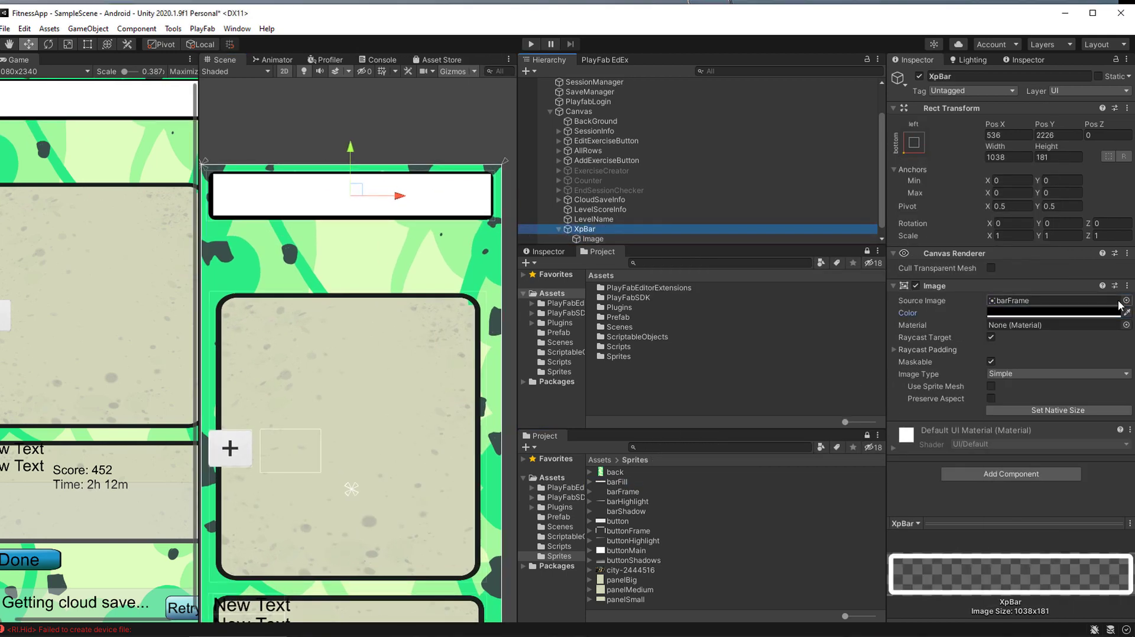
Remove the Image component from the XpBar parent object.
click(1126, 286)
click(1049, 353)
click(1127, 286)
click(1043, 312)
Duplicate XpBar's child image twice and set the original's anchors to stretch in both directions.
click(615, 239)
key(ctrl+d)
key(ctrl+d)
click(631, 221)
click(913, 143)
click(1040, 328)
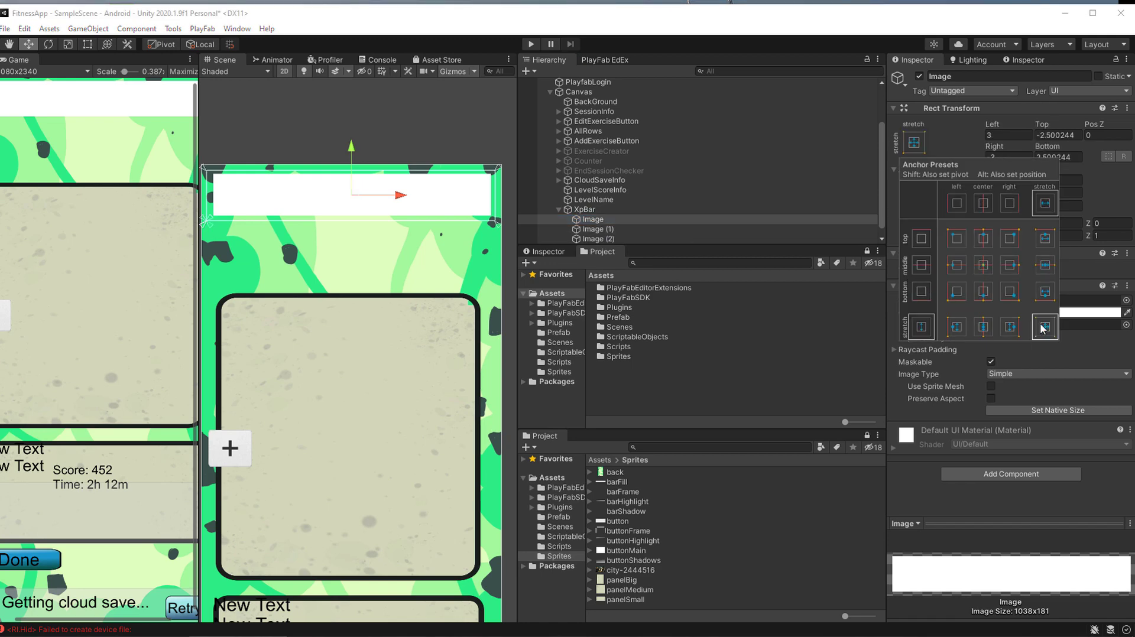
click(914, 142)
click(1041, 328)
Assign the barFrame sprite to Image (1) under XpBar and colour it black.
click(674, 220)
drag(623, 491, 1031, 300)
click(1043, 312)
drag(1031, 404, 1024, 450)
click(1124, 306)
Assign the barHighlight sprite to Image (2) and duplicate it as another bar layer.
click(650, 229)
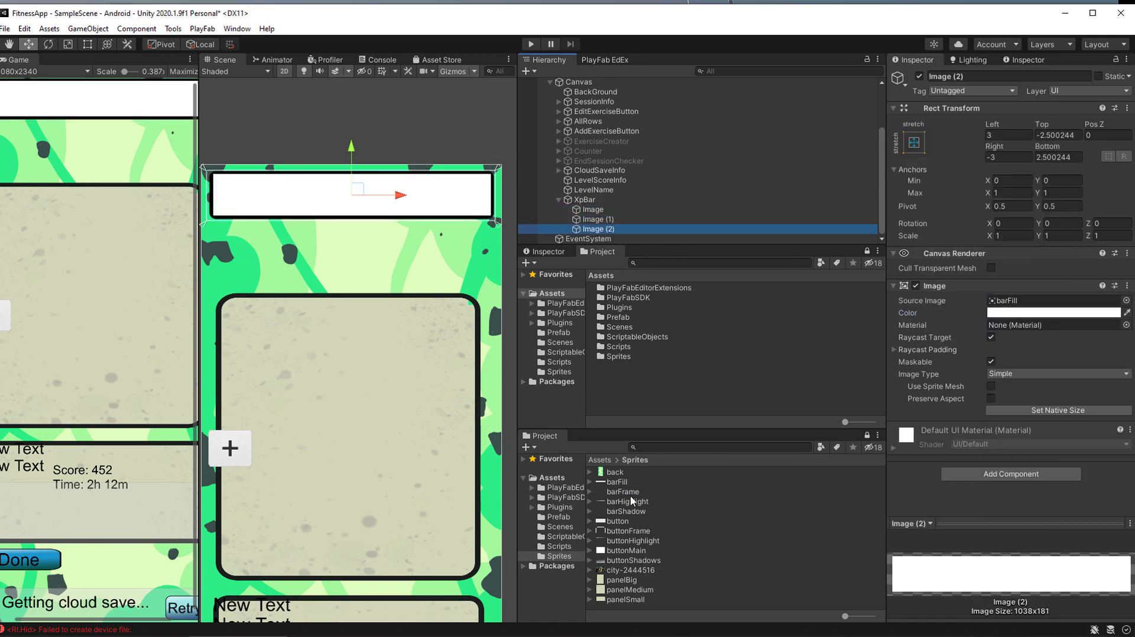
drag(628, 501, 1022, 301)
key(ctrl+d)
scroll(355, 201, up, 3)
Move the frame image to the end of XpBar's children and name the overlay images Highlight, Shadow and Frame.
click(592, 209)
click(672, 219)
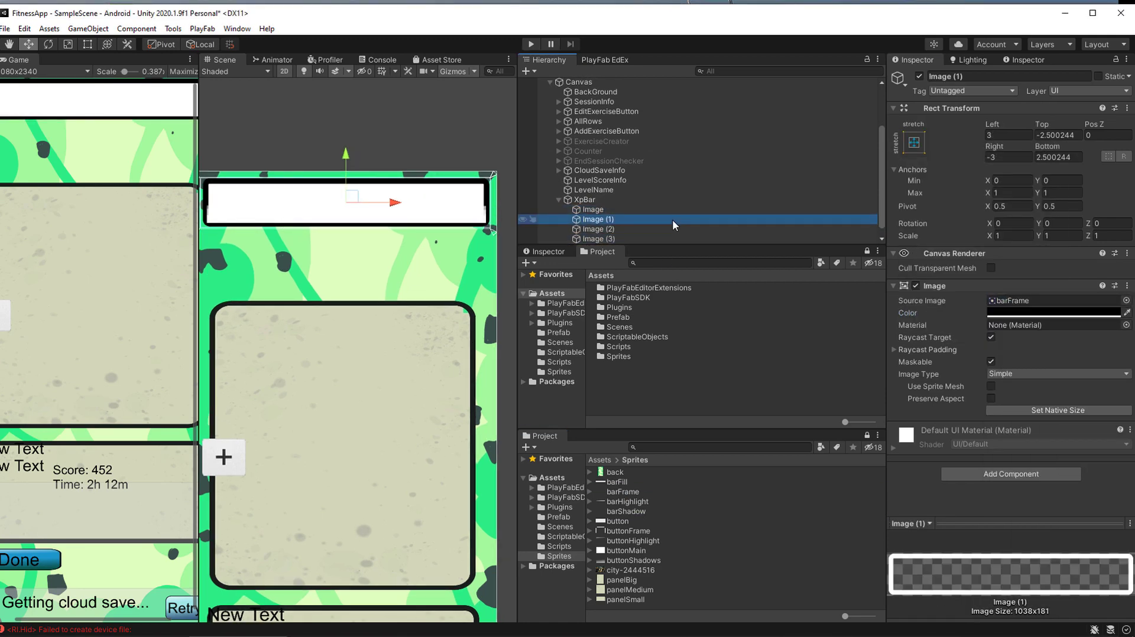
drag(671, 219, 650, 242)
click(638, 198)
key(Down)
key(F2)
text(Highlight)
key(Return)
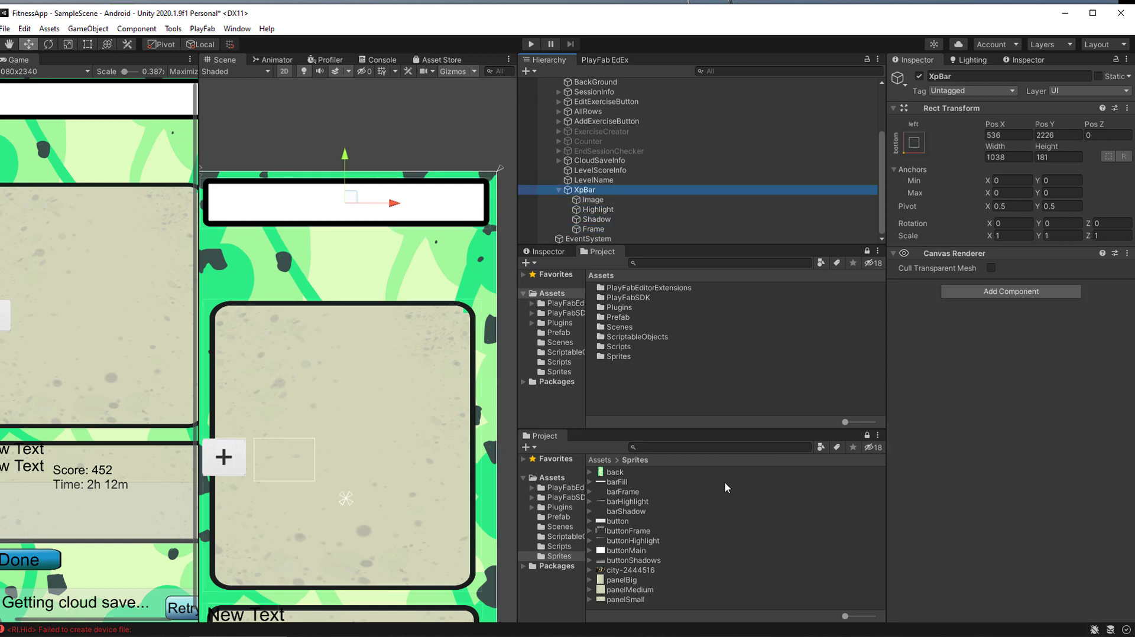
Add a Button Colorizer to XpBar and link its child images as main, highlight, shadow and frame images.
drag(597, 210, 1031, 472)
drag(597, 219, 1031, 485)
drag(593, 229, 1031, 460)
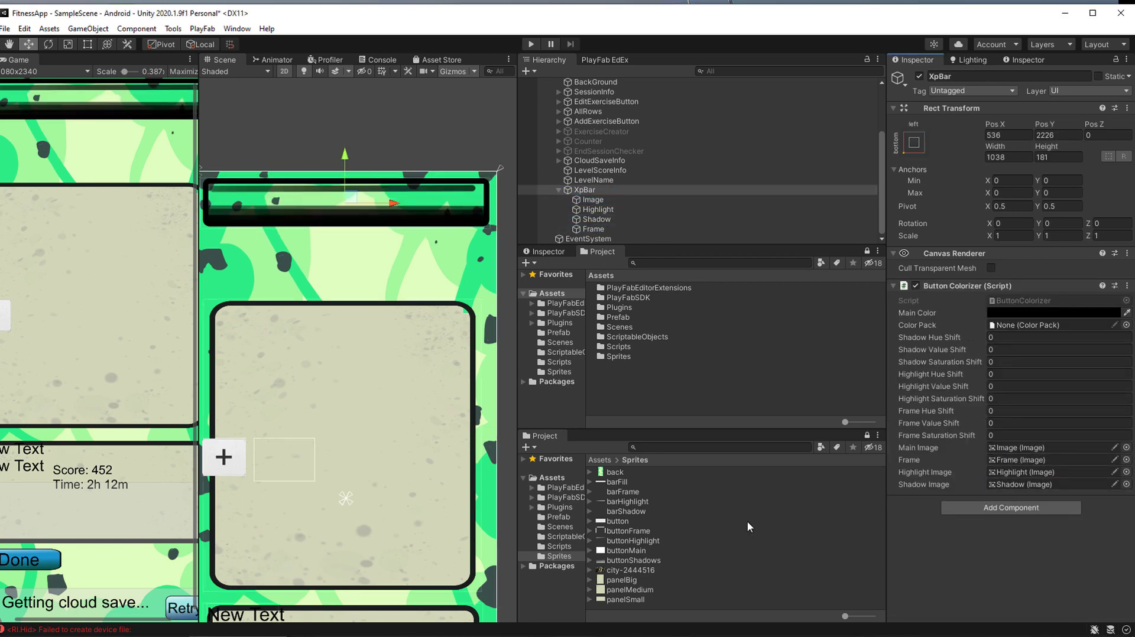
Create a ColorPacks folder inside ScriptableObjects and open it.
click(551, 537)
right_click(662, 592)
click(612, 271)
text(ColorPacks)
double_click(628, 472)
Create a colour pack asset named BlueXPBar and assign it as XpBar's Color Pack.
right_click(625, 489)
text(BlueXPBar)
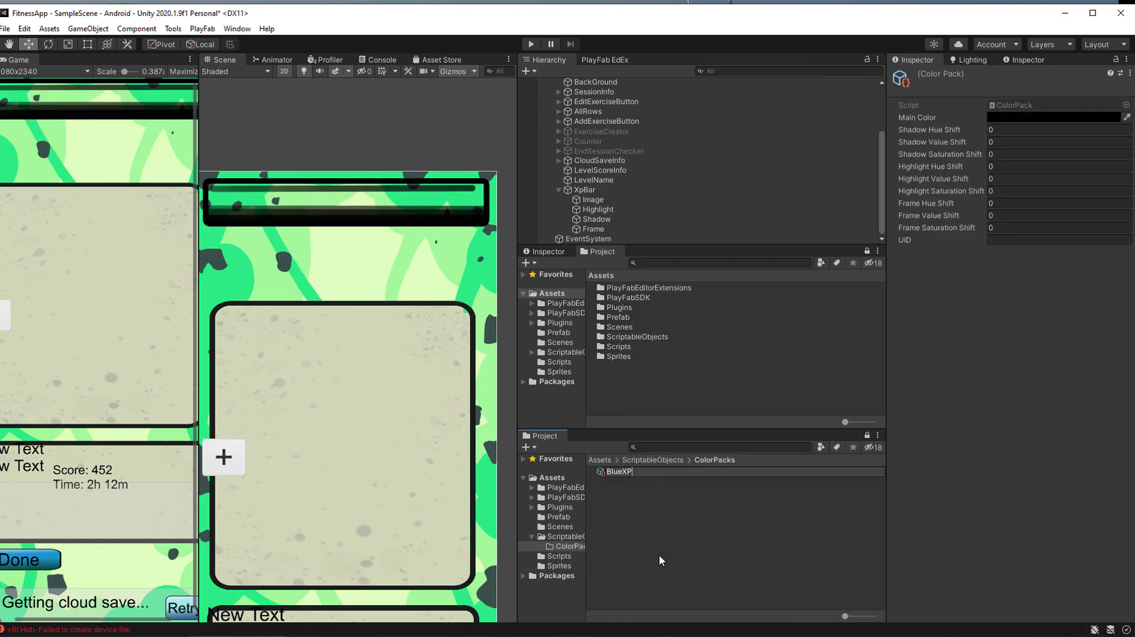
right_click(946, 77)
click(585, 190)
drag(625, 472, 1028, 325)
Set the Button Colorizer's Main Color on XpBar to a fully opaque blue, hexadecimal 2797DD.
click(1031, 313)
drag(1005, 555, 1106, 553)
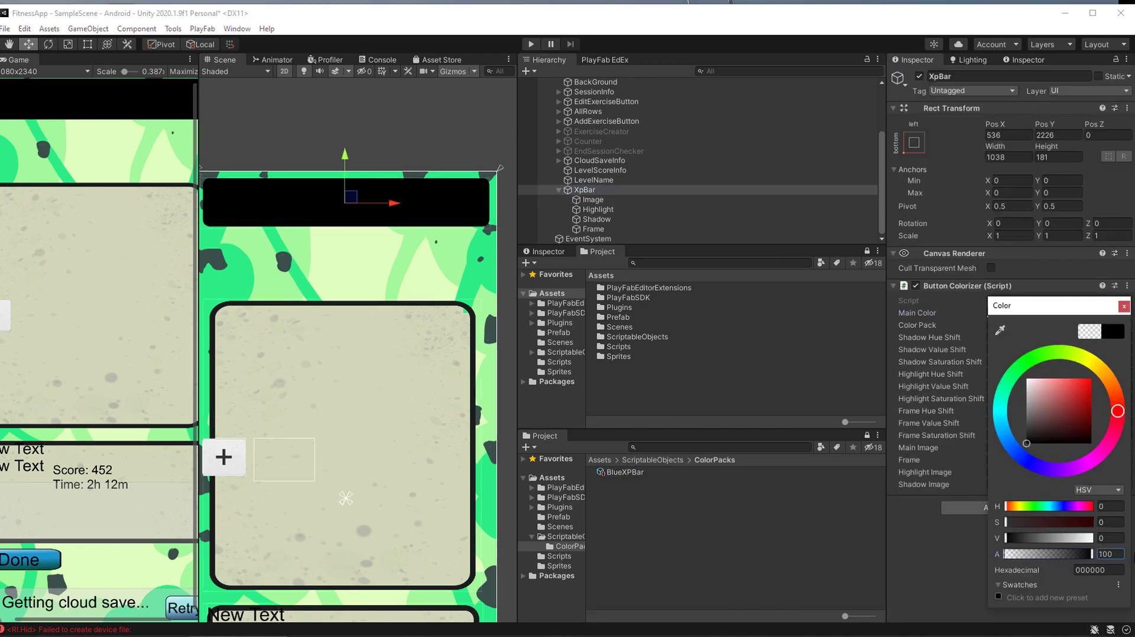
click(1019, 454)
click(1077, 391)
drag(1002, 440, 1006, 430)
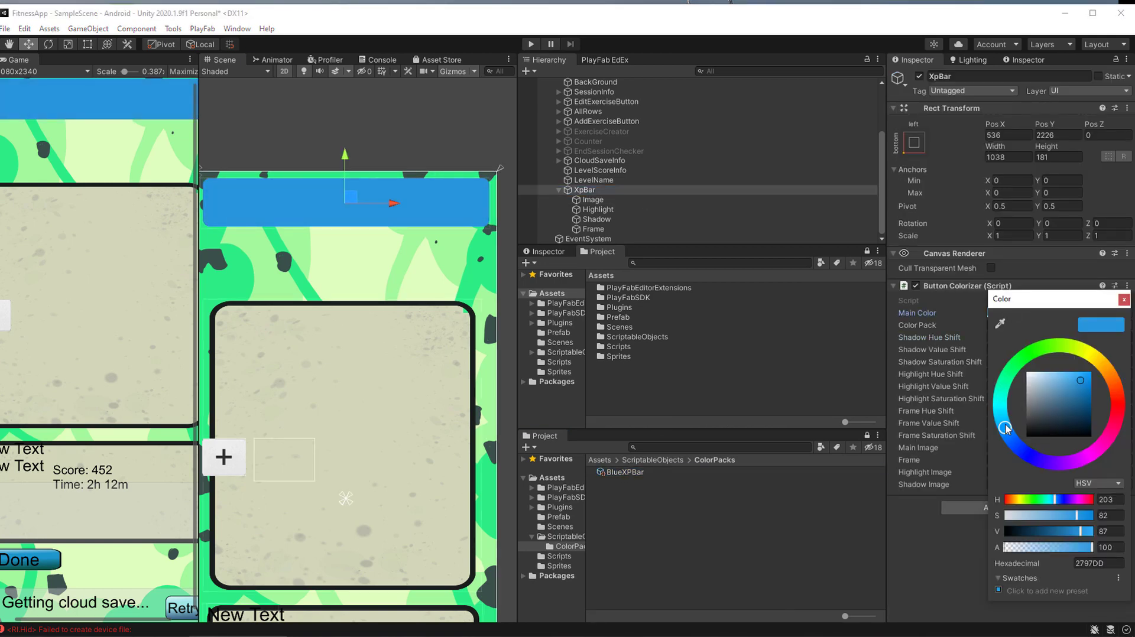
Tune XpBar's hue, value and saturation shifts: shadow 0.34, -1.23, 0.58; highlight -0.5, 4.18, -3.48; frame 0, -7.86, -6.27.
drag(943, 338, 954, 338)
drag(949, 423, 923, 421)
drag(946, 338, 922, 350)
drag(924, 363, 938, 365)
drag(940, 375, 926, 375)
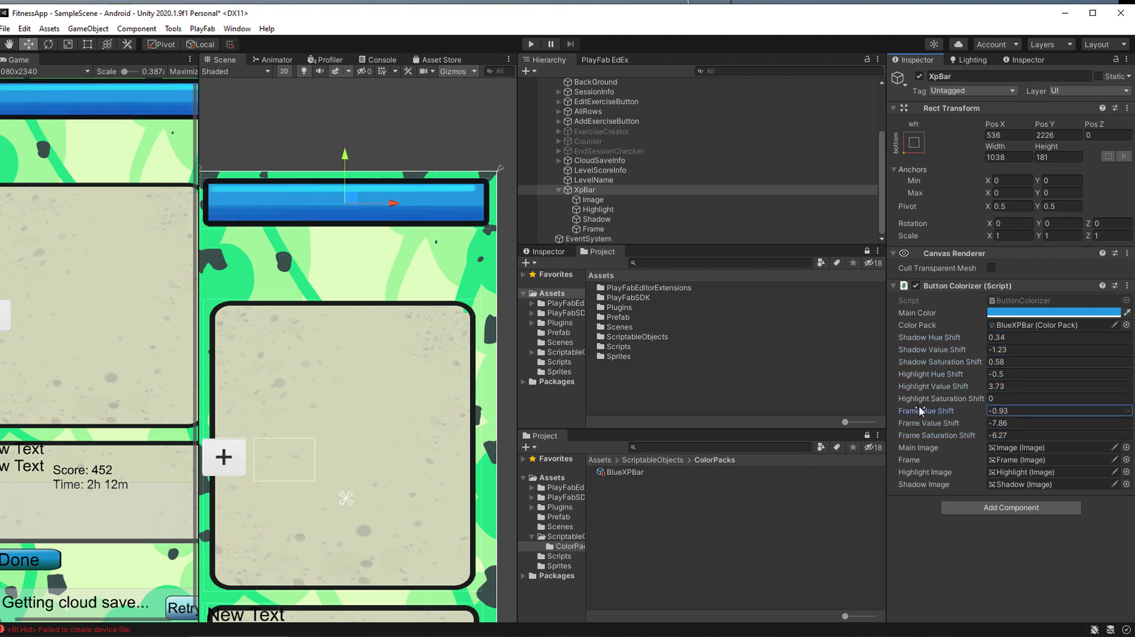
Add a UI Text child to XpBar, size it about 913 by 91 across the bar, and enable Best Fit with Max Size 117.
right_click(628, 190)
mouse_move(644, 419)
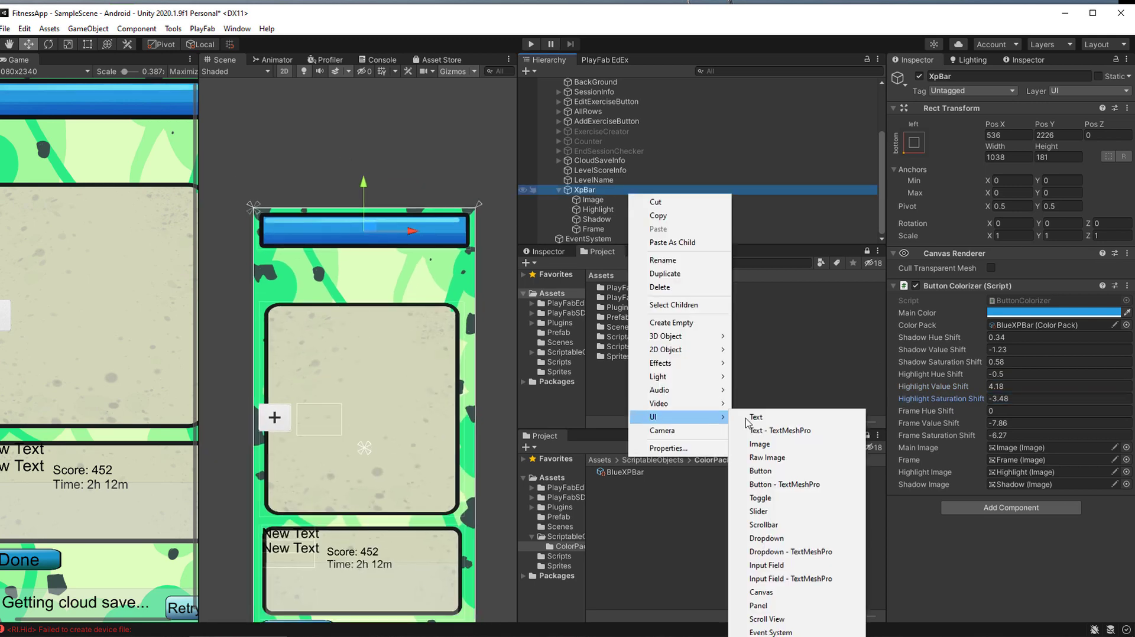
click(760, 413)
drag(394, 245, 497, 278)
click(991, 475)
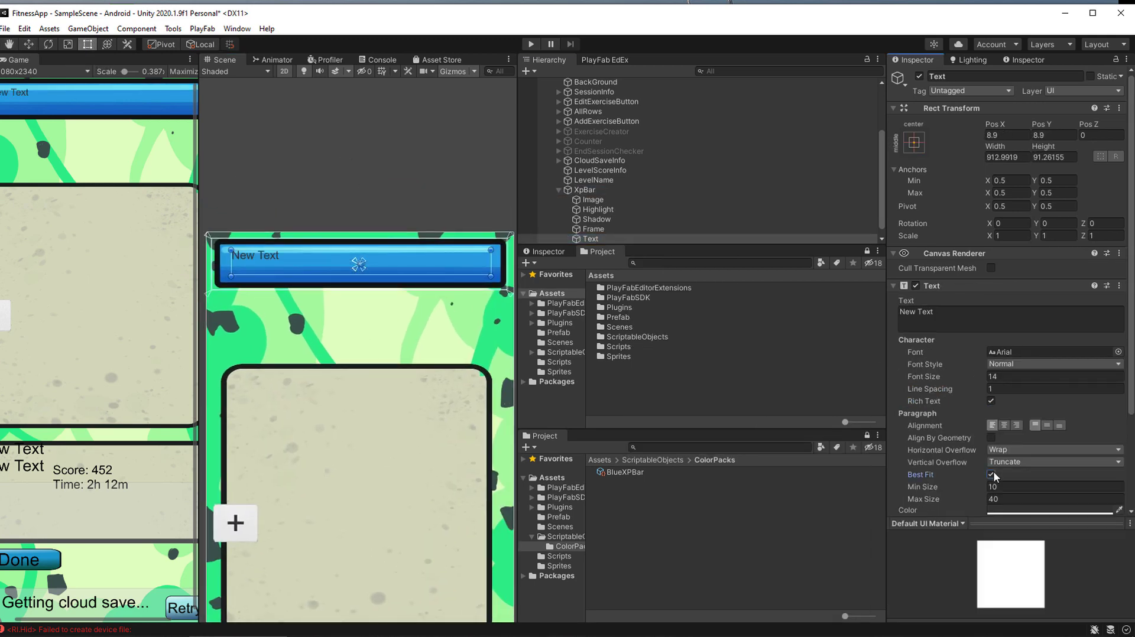
scroll(1020, 384, down, 3)
click(1028, 389)
Set the bar's text to "XP 12345 Just something about the level" and centre it horizontally and vertically.
click(971, 201)
text(Level info )
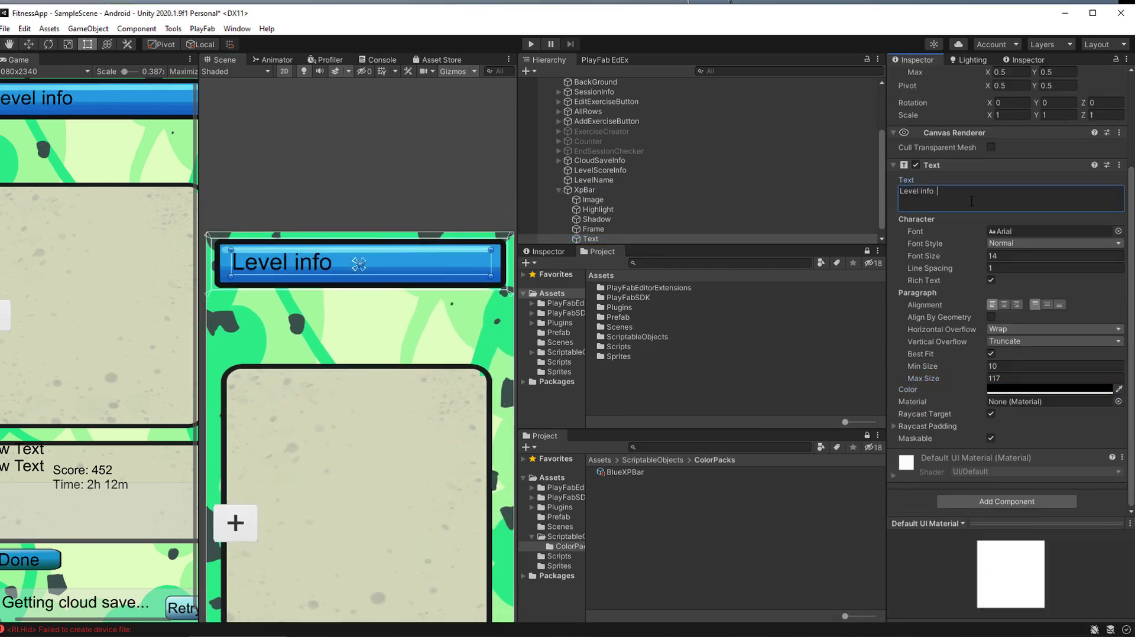
text(234/500)
key(ctrl+a)
text(XP 12345 Just something about the level)
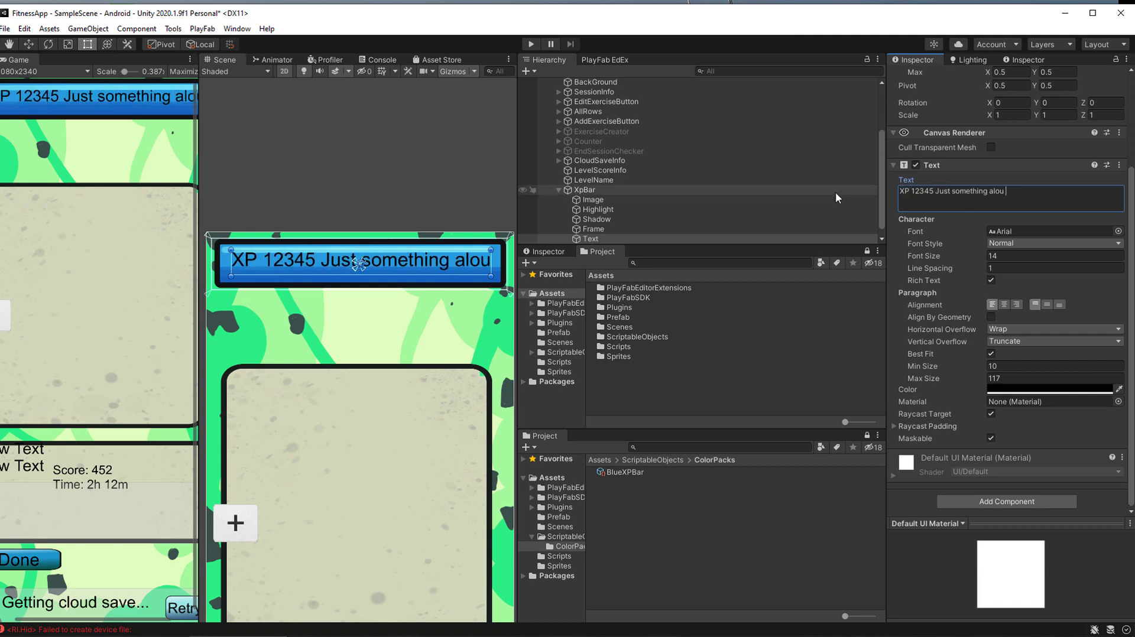
click(1003, 304)
click(1046, 304)
Move the large upper stone panel up to just below the XP bar and place AddExerciseButton underneath the panel.
scroll(394, 402, down, 3)
scroll(392, 397, down, 2)
middle_drag(392, 397, 387, 297)
click(387, 298)
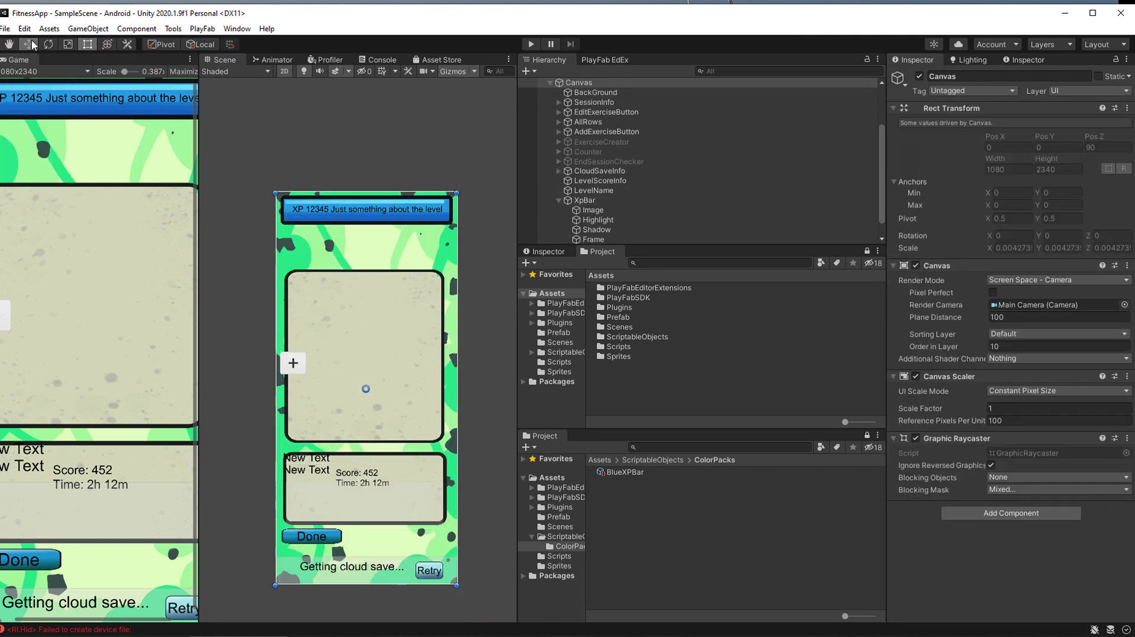
key(w)
click(384, 302)
drag(366, 312, 367, 276)
click(293, 362)
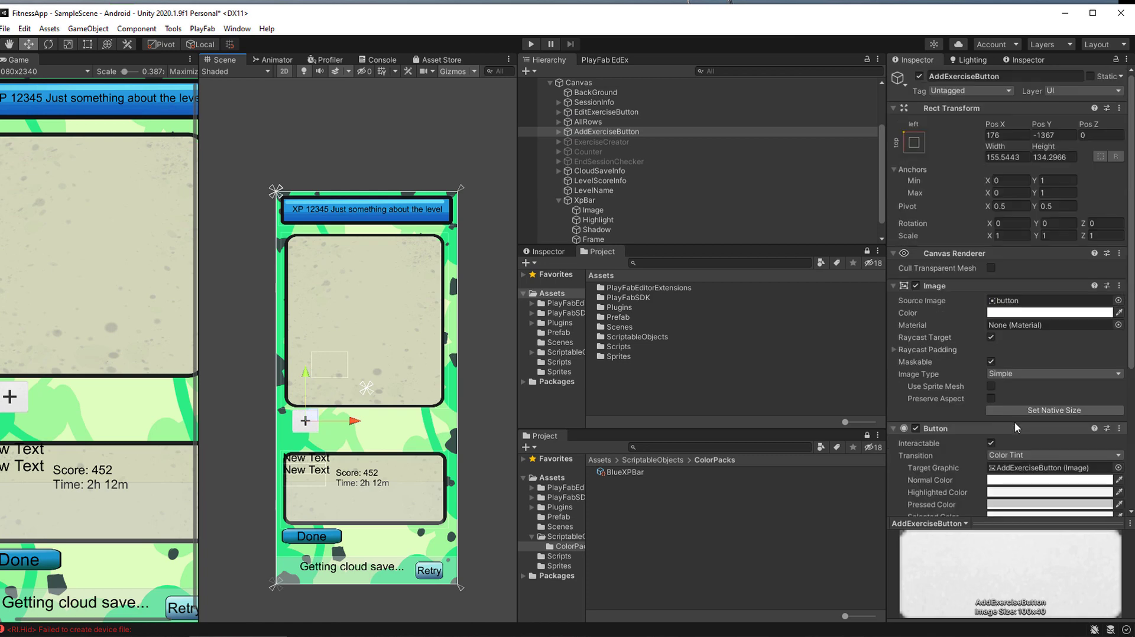